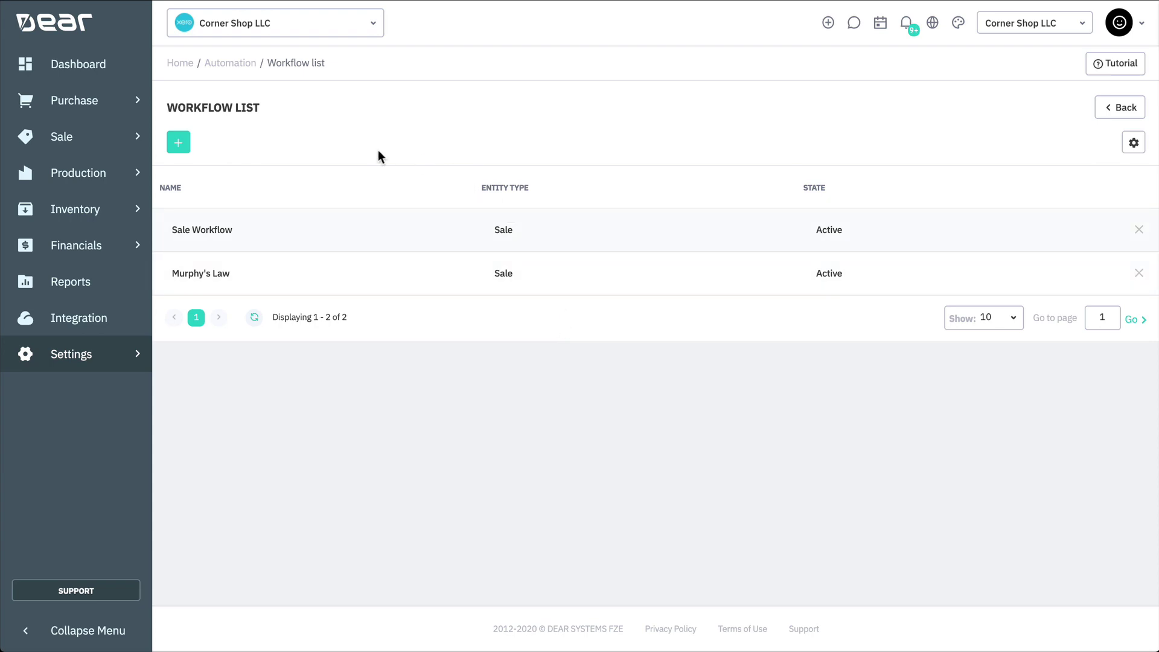
- Create a new Sale-type workflow named 'Quote Approval Process', set it Active, and save it
{"action": "left_click", "coordinate": [179, 147]}
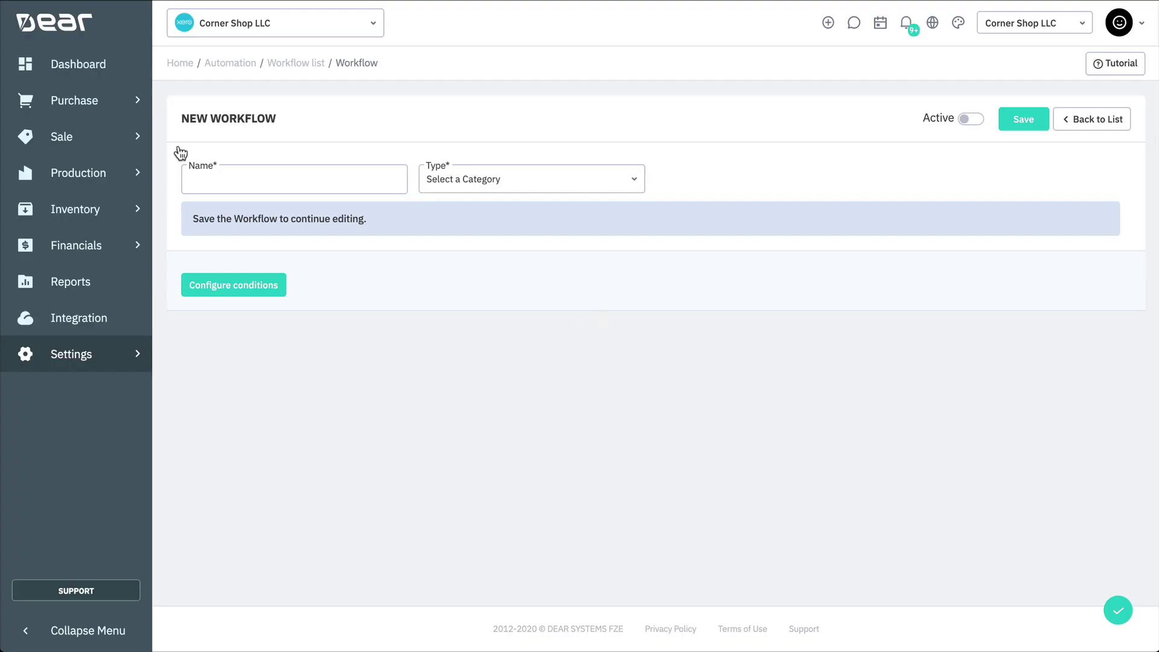
{"action": "left_click", "coordinate": [203, 177]}
{"action": "type", "text": "Quote Approval Process"}
{"action": "left_click", "coordinate": [475, 189]}
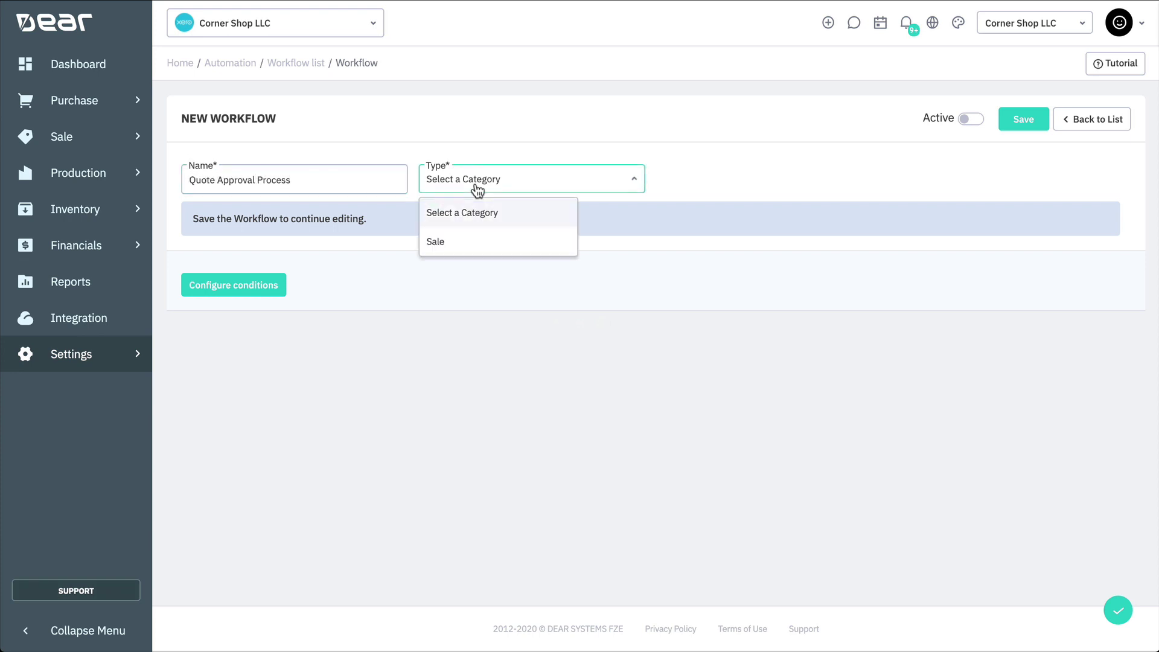
{"action": "left_click", "coordinate": [474, 244]}
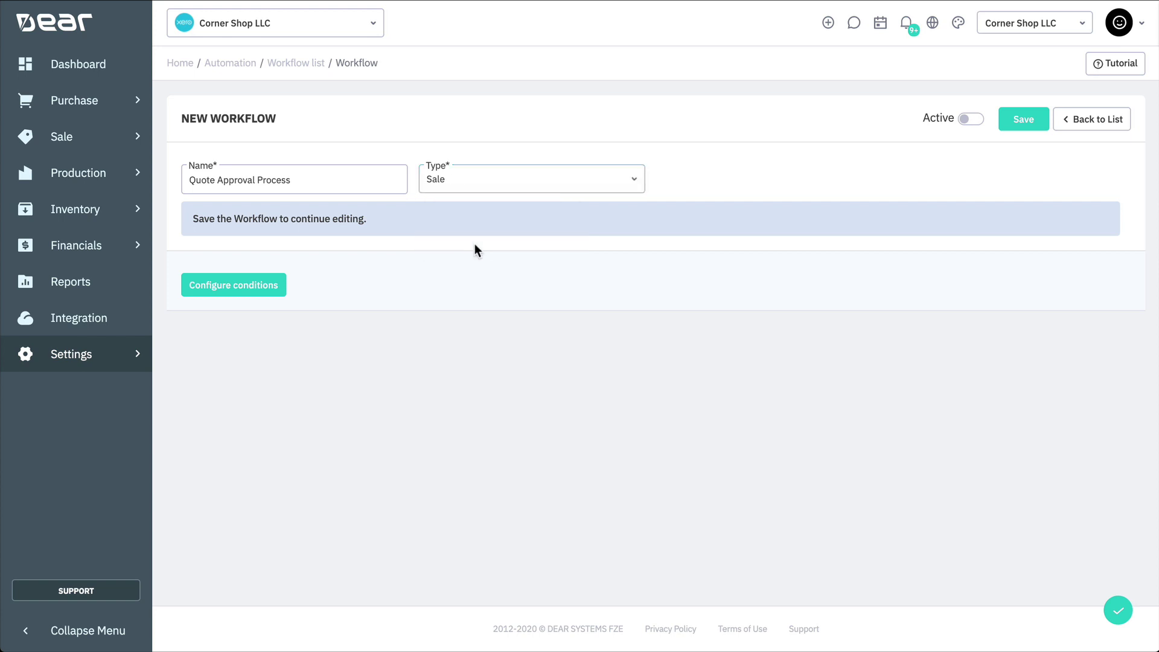
{"action": "left_click", "coordinate": [963, 121]}
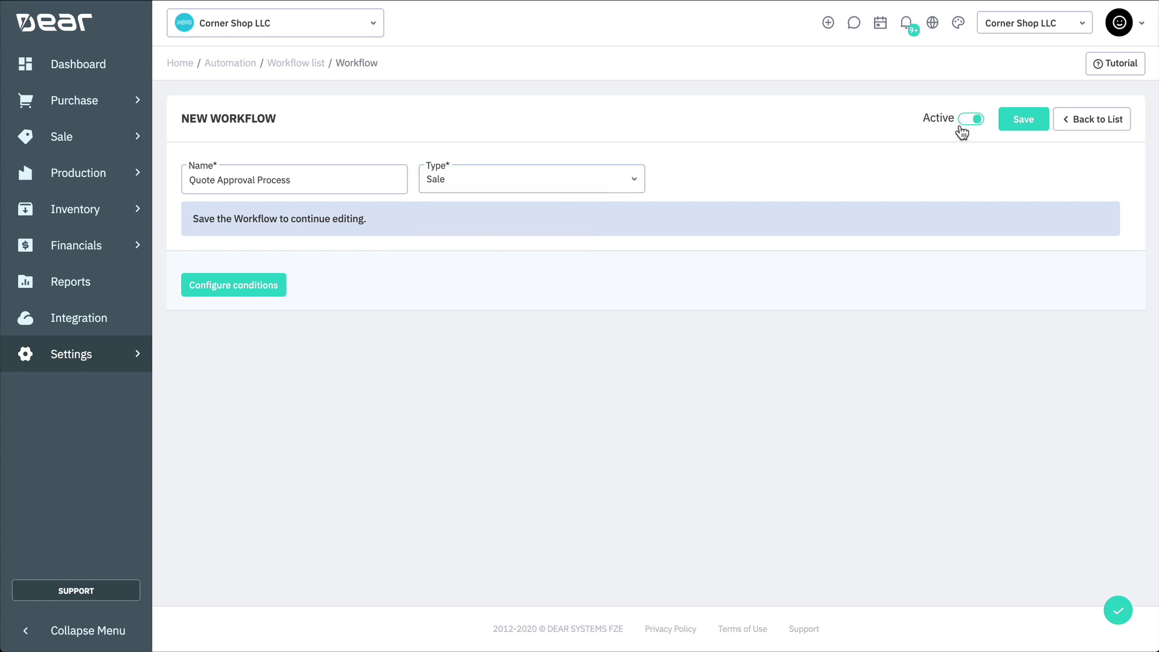
{"action": "left_click", "coordinate": [1012, 125]}
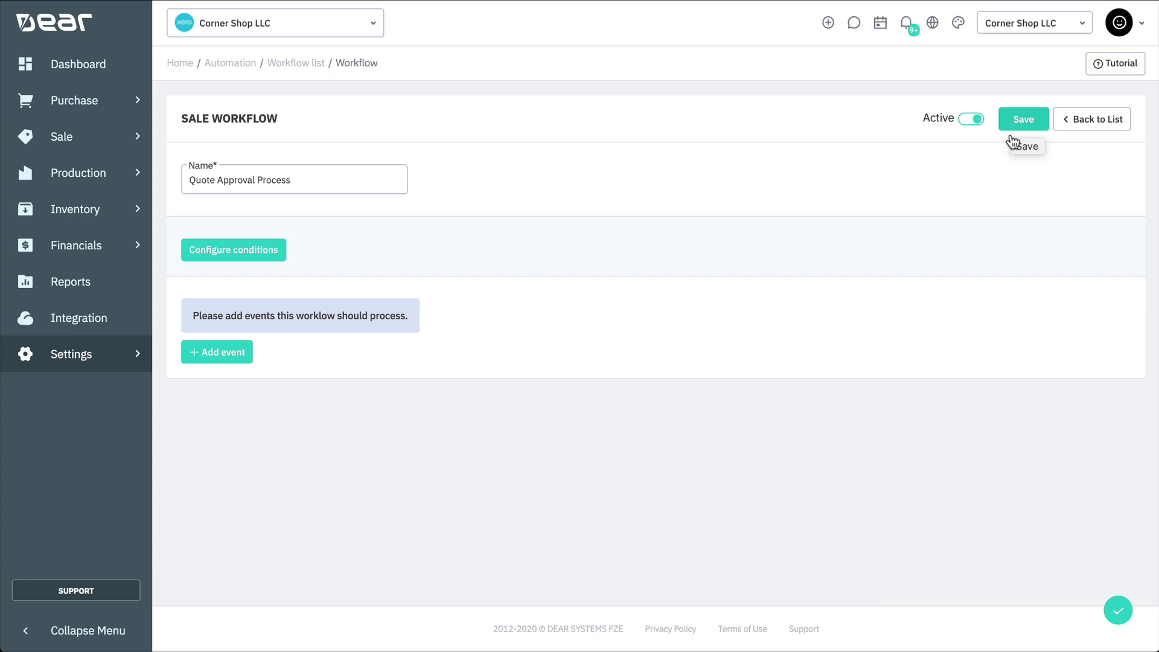
- Add a Sale Quote Authorise event to the workflow with a Confirm action
{"action": "left_click", "coordinate": [221, 352]}
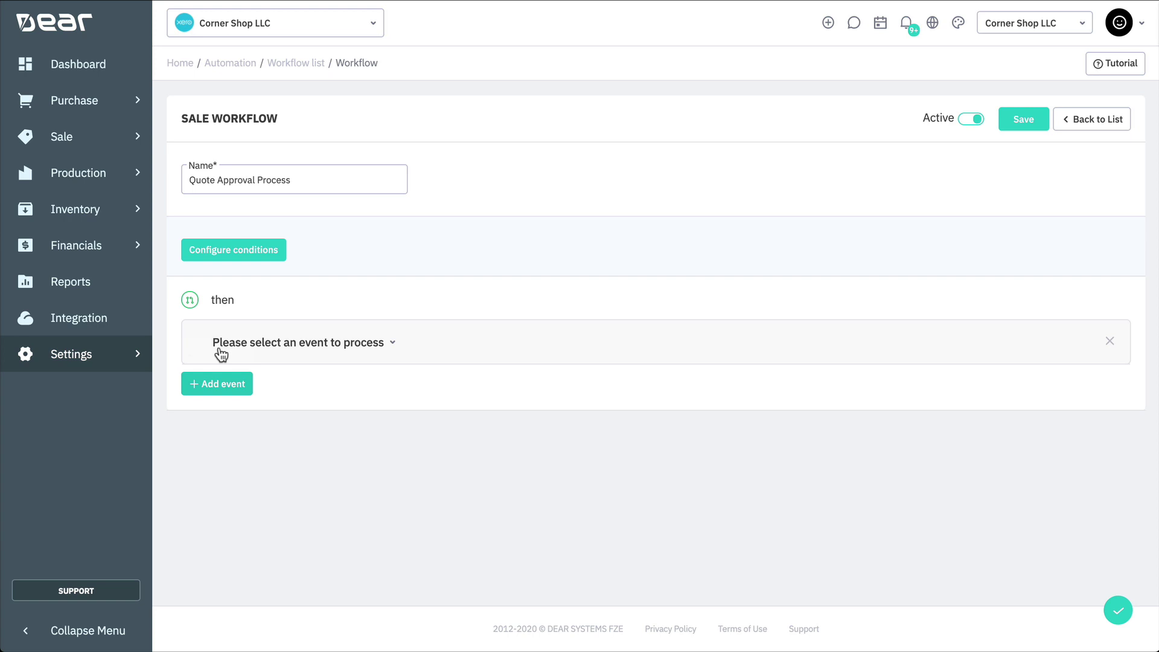
{"action": "left_click", "coordinate": [380, 347]}
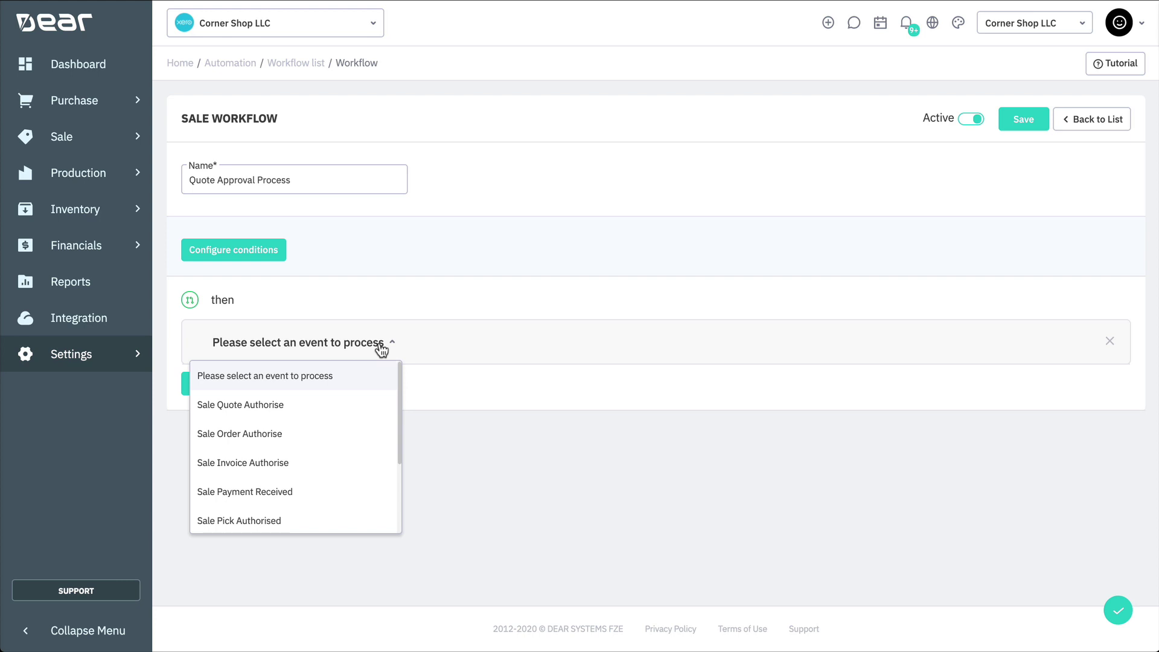
{"action": "left_click", "coordinate": [313, 404]}
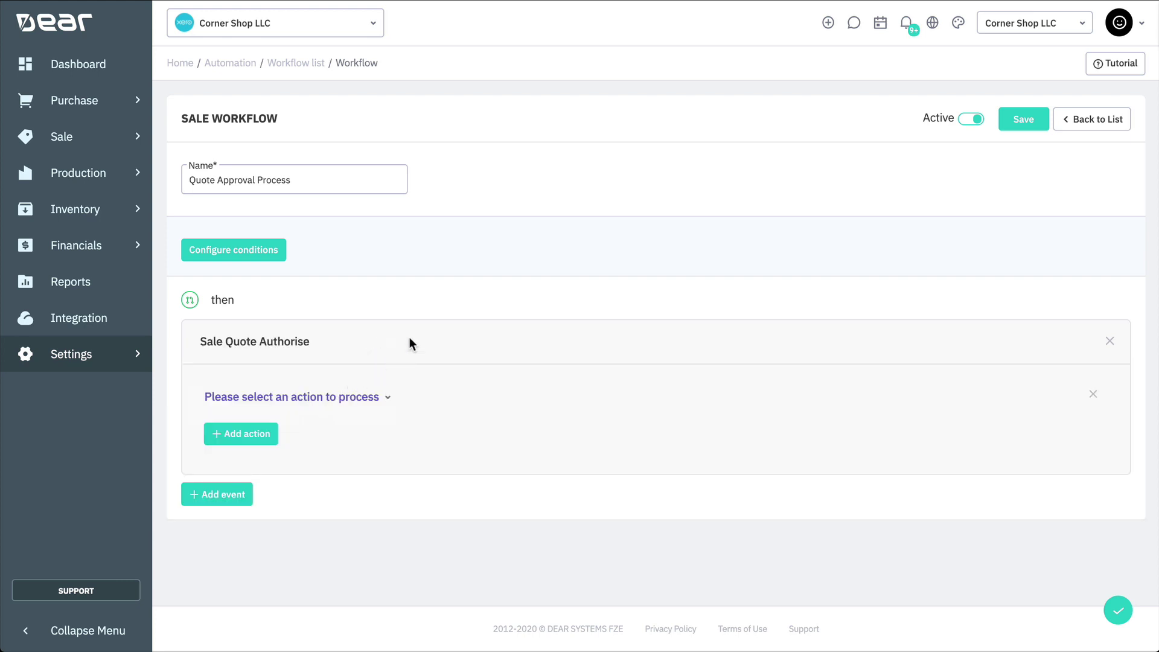
{"action": "left_click", "coordinate": [357, 398]}
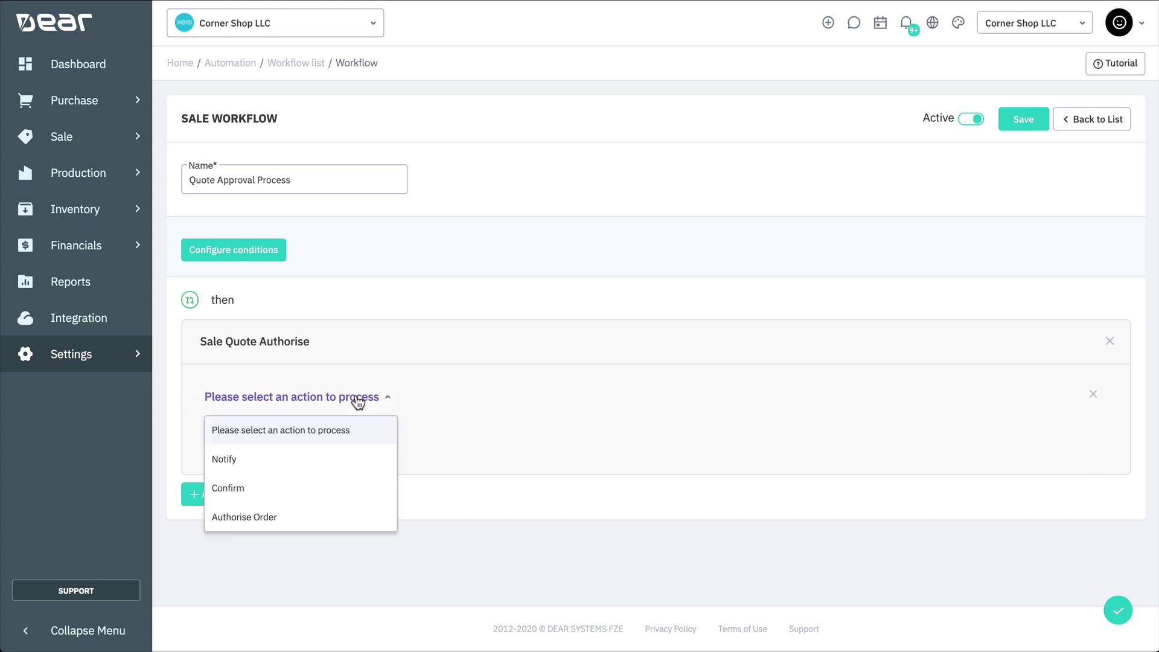
{"action": "left_click", "coordinate": [307, 489]}
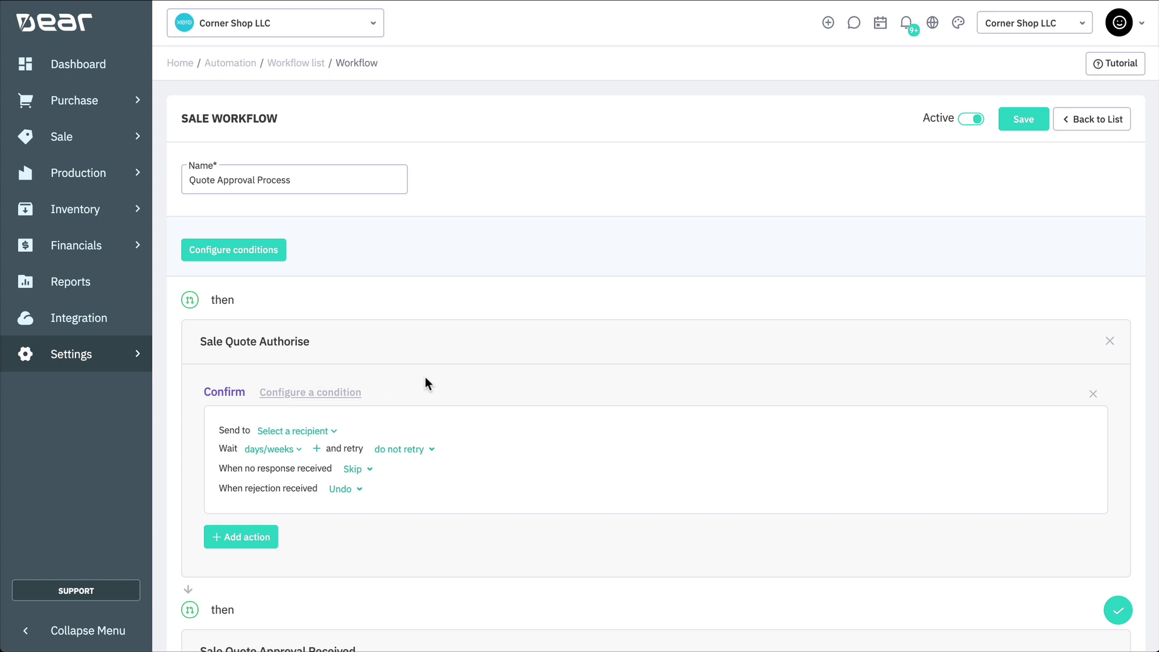
- Give the Confirm action the condition Quote Total Greater Than or Equal To 100
{"action": "left_click", "coordinate": [340, 393]}
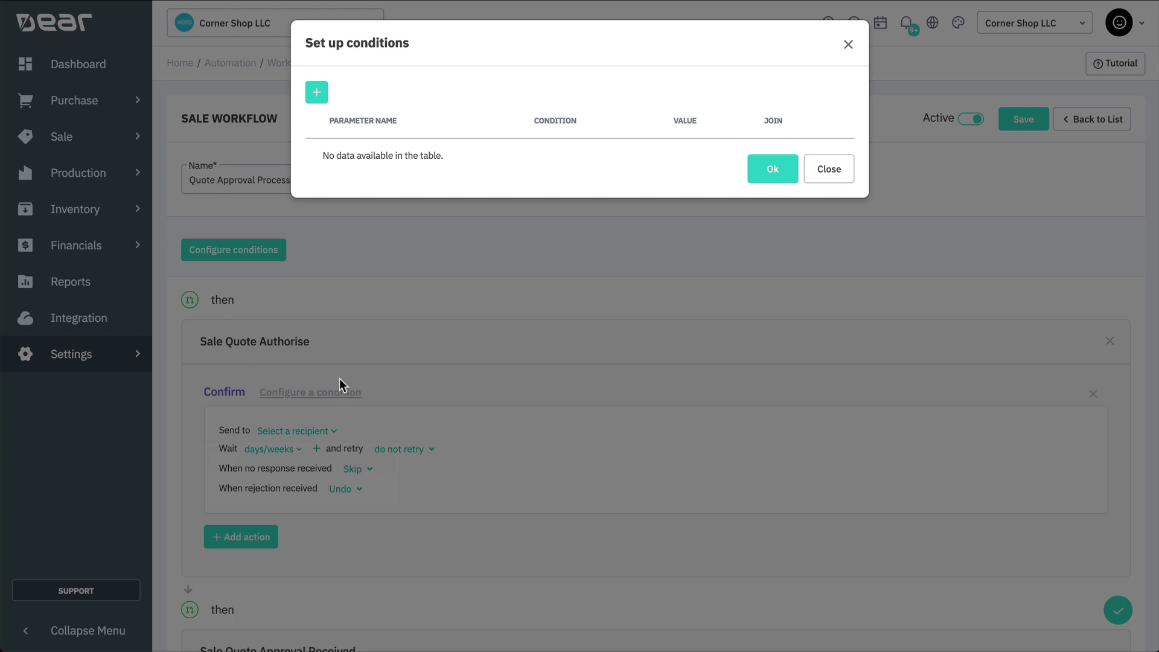
{"action": "left_click", "coordinate": [316, 94]}
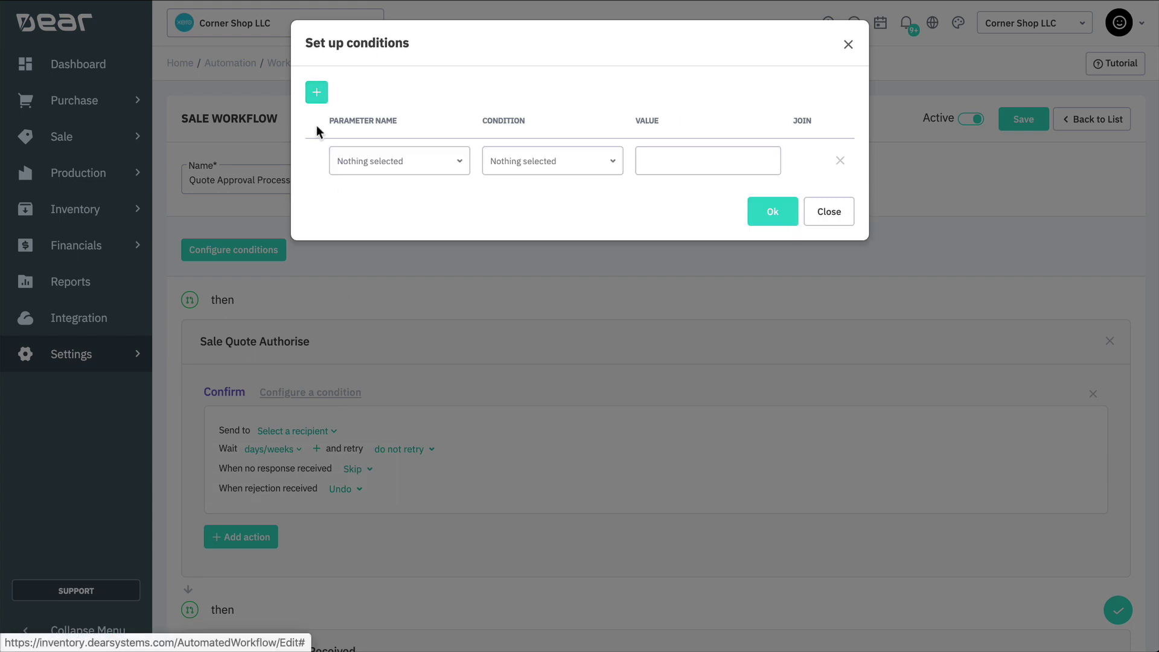
{"action": "left_click", "coordinate": [421, 168]}
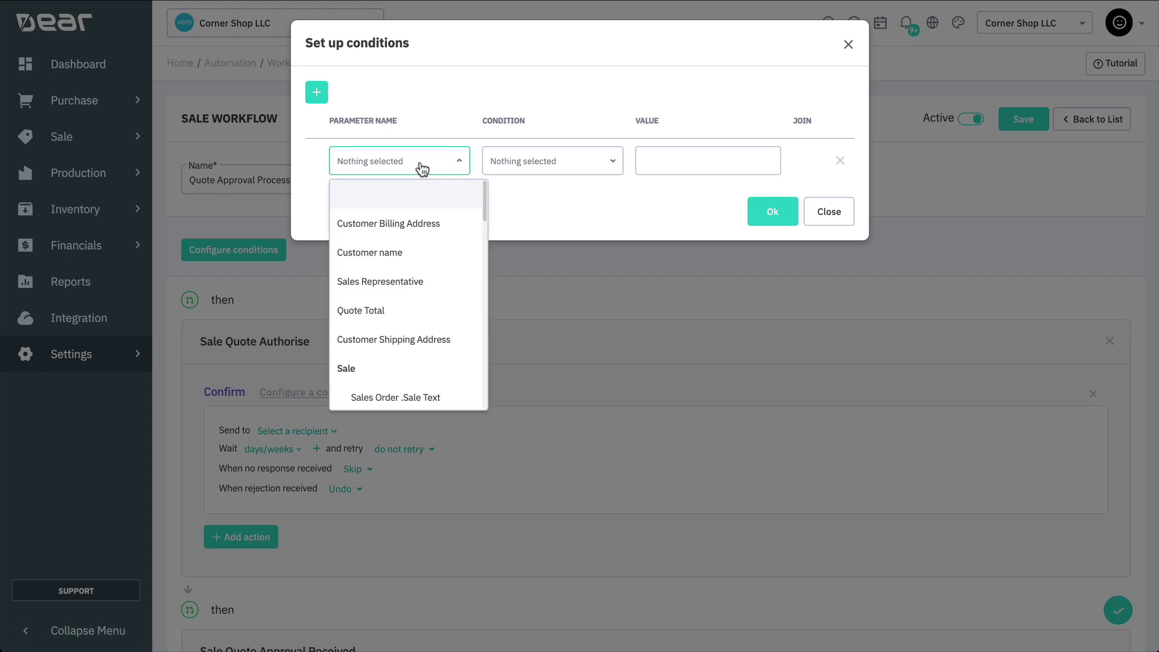
{"action": "left_click", "coordinate": [413, 312]}
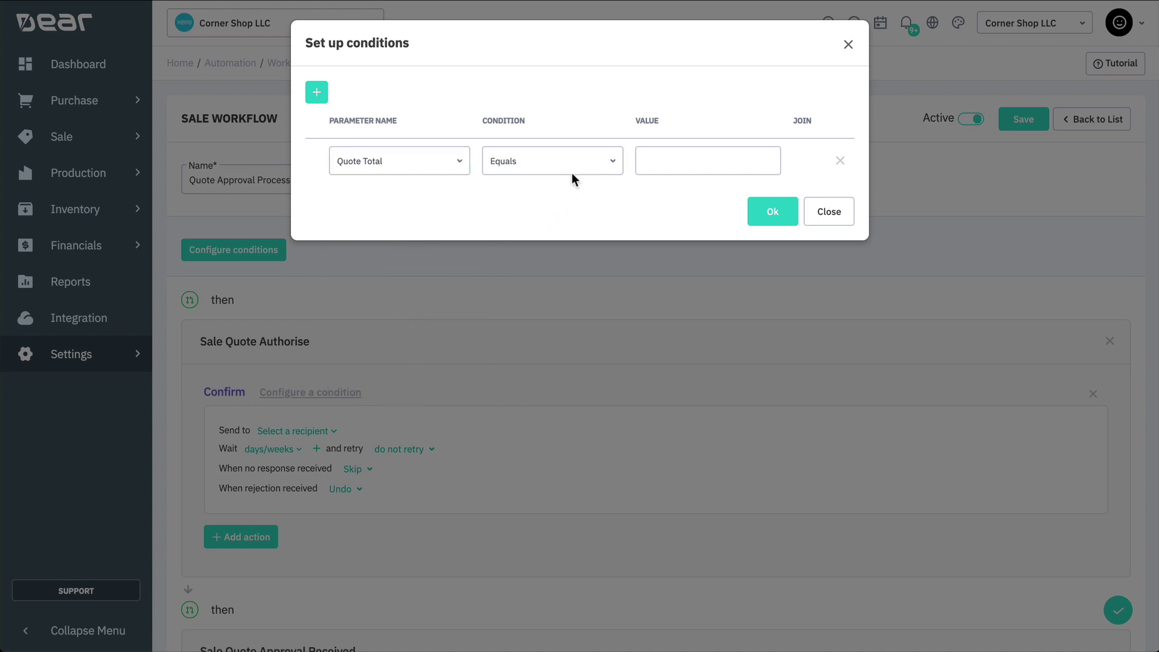
{"action": "left_click", "coordinate": [592, 164]}
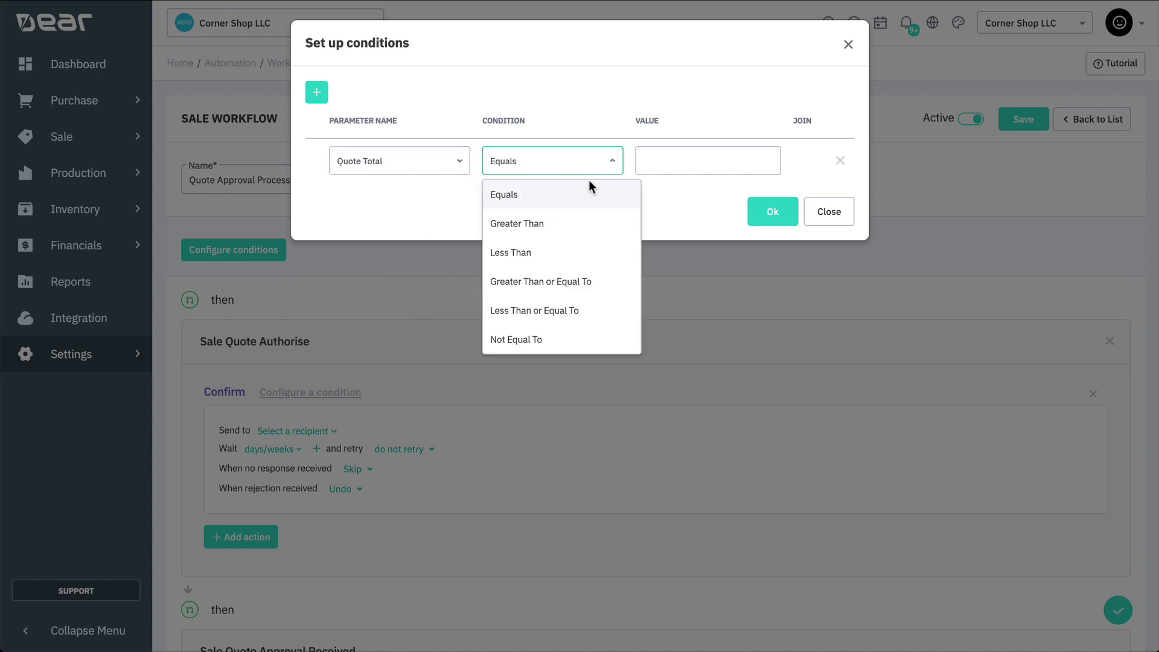
{"action": "left_click", "coordinate": [571, 283]}
{"action": "left_click", "coordinate": [661, 162]}
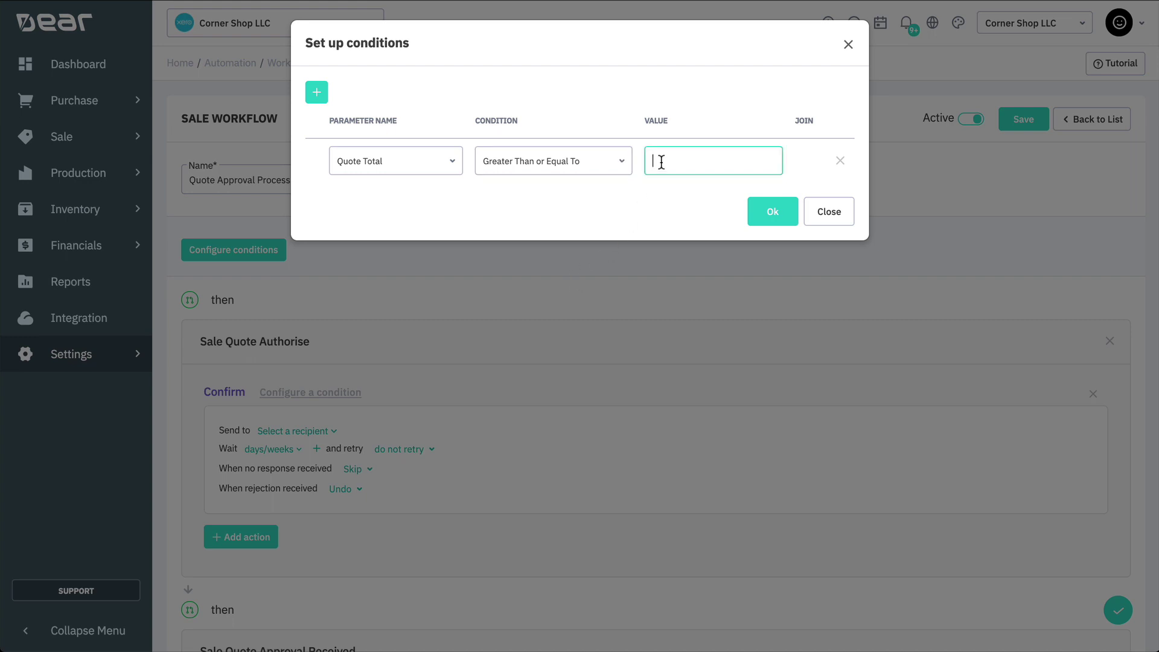
{"action": "type", "text": "100"}
{"action": "left_click", "coordinate": [644, 197]}
{"action": "left_click", "coordinate": [767, 212]}
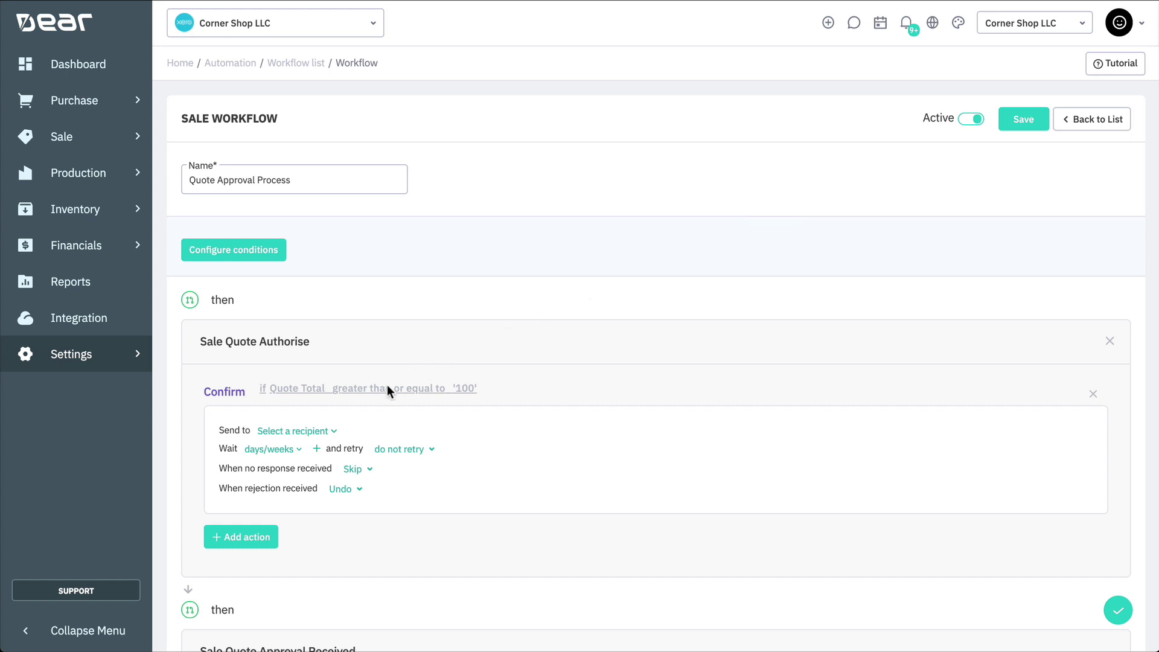
- Send the confirmation to Sale Managers and bring up its Email notification settings
{"action": "left_click", "coordinate": [326, 432]}
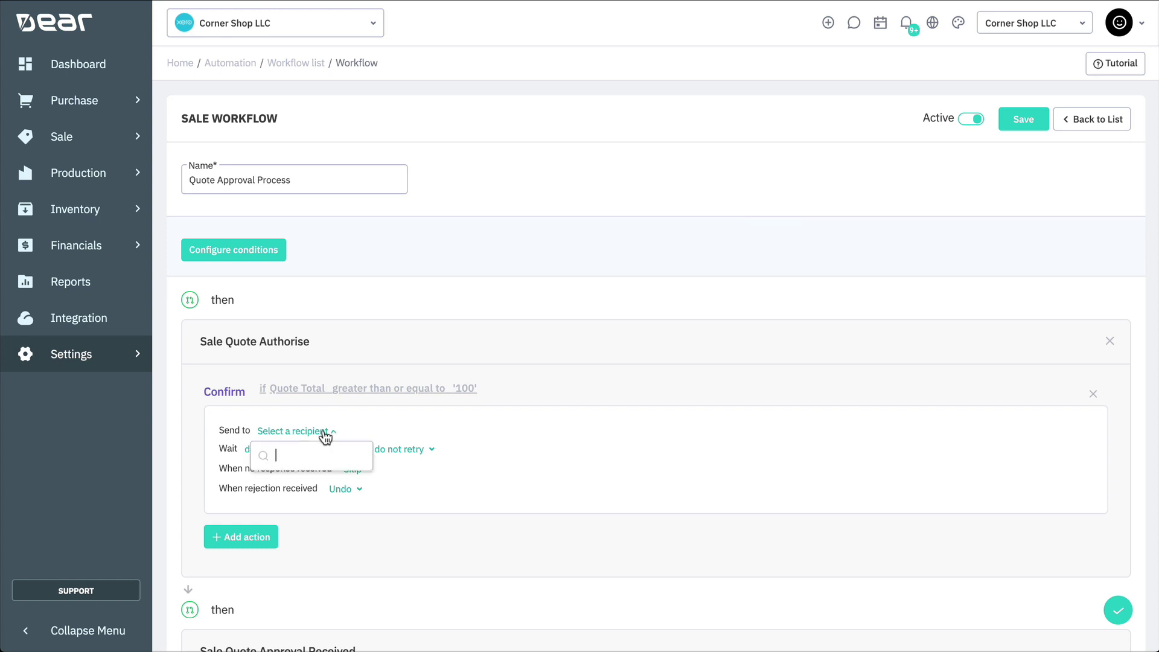
{"action": "scroll", "coordinate": [324, 518], "scroll_direction": "down", "scroll_amount": 3}
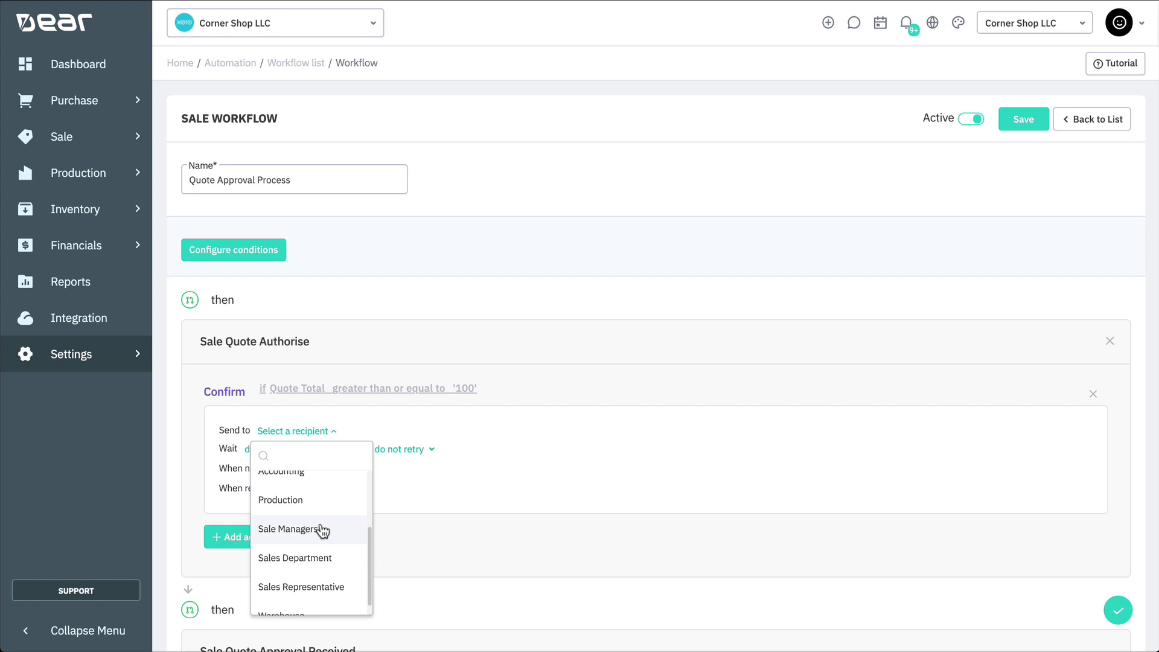
{"action": "left_click", "coordinate": [322, 530]}
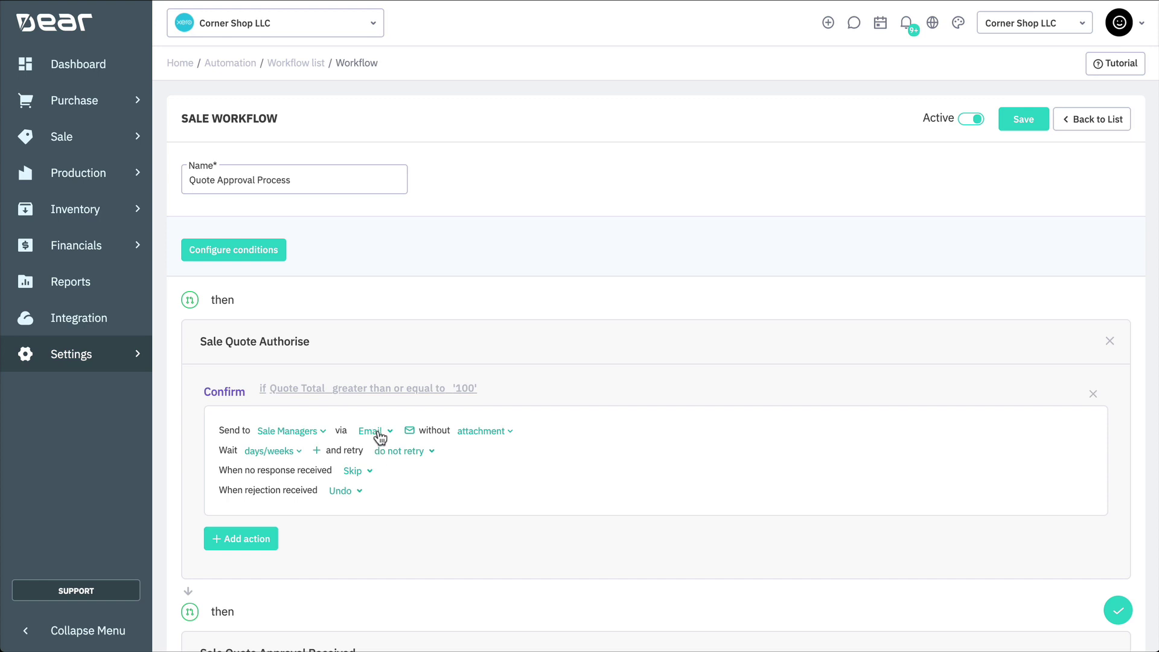
{"action": "left_click", "coordinate": [408, 431]}
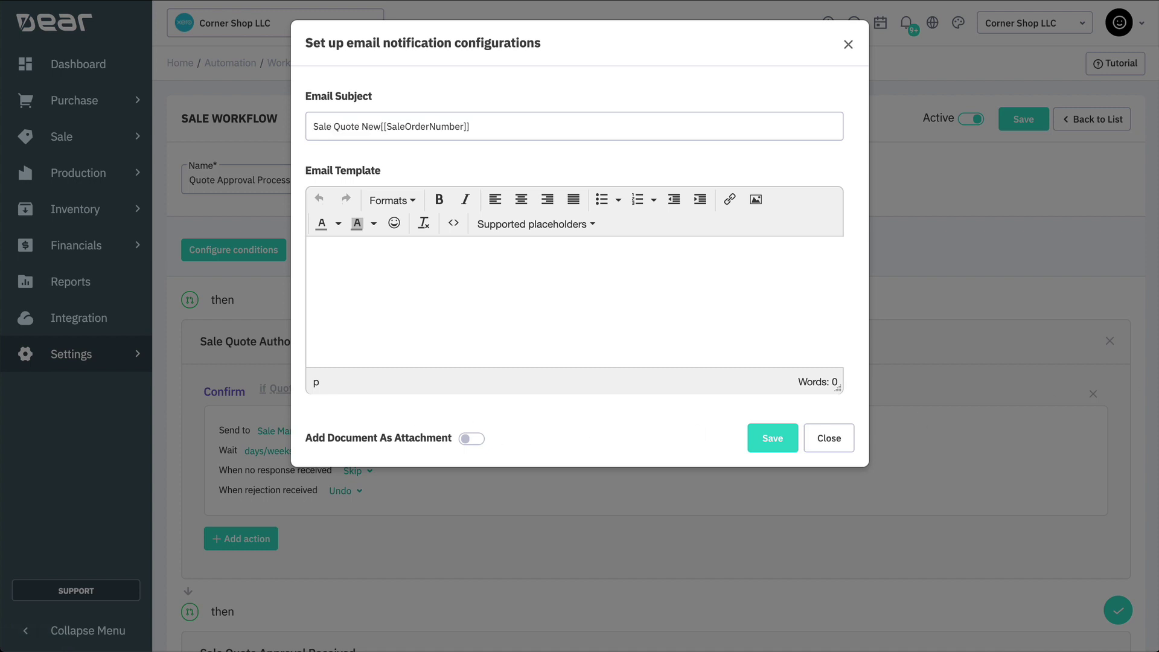
- Paste the quote-details template into the email body, enable Add Document As Attachment, and save
{"action": "left_click", "coordinate": [490, 263]}
{"action": "key", "text": "ctrl+v"}
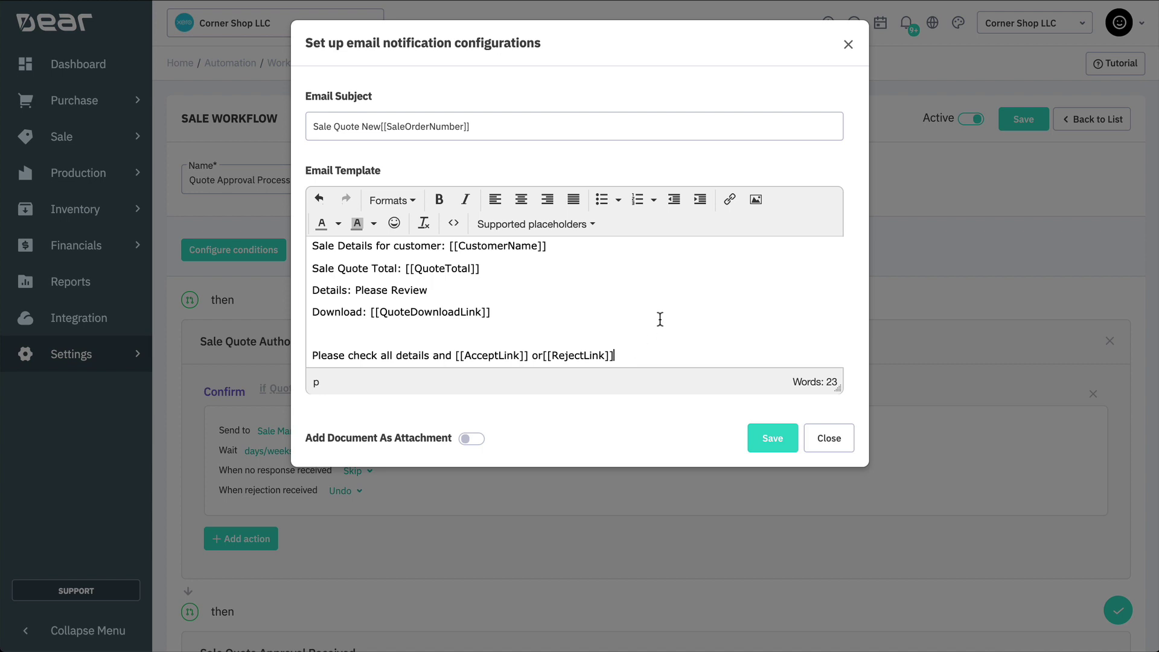
{"action": "left_click", "coordinate": [583, 230]}
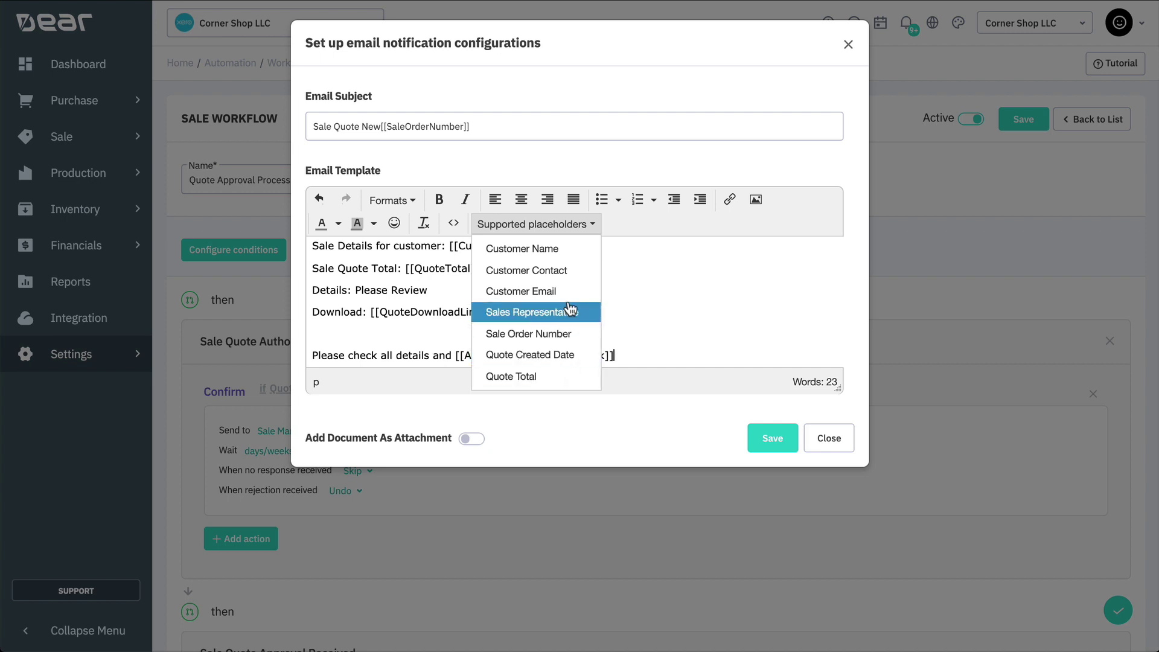
{"action": "left_click", "coordinate": [623, 270]}
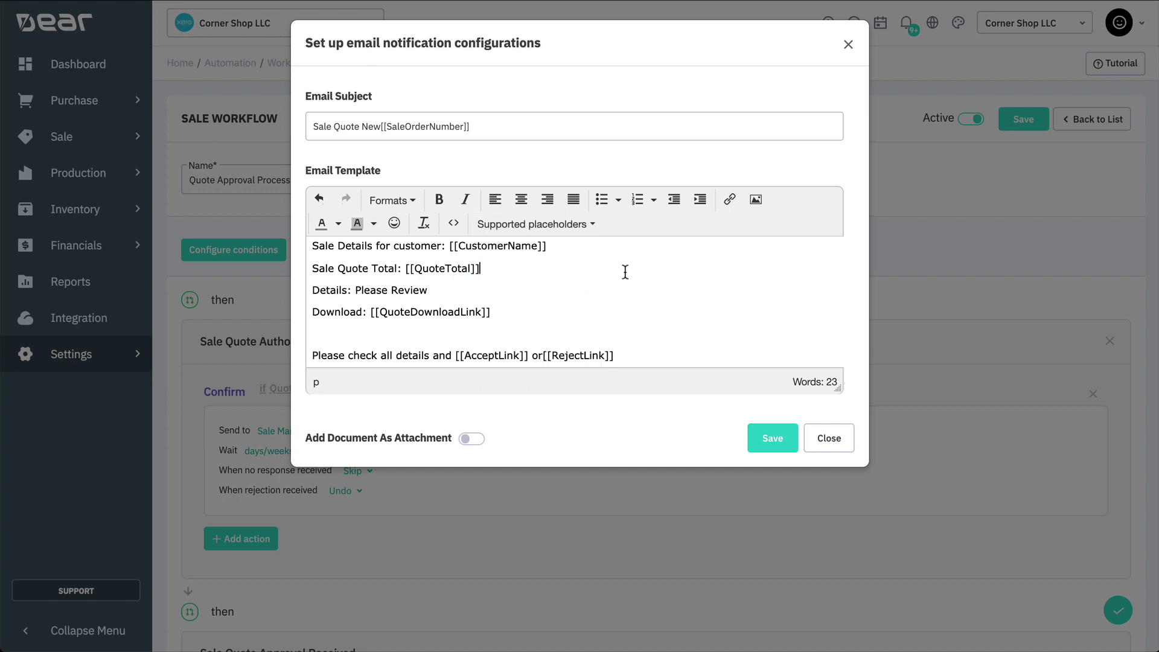
{"action": "scroll", "coordinate": [625, 271], "scroll_direction": "up", "scroll_amount": 1}
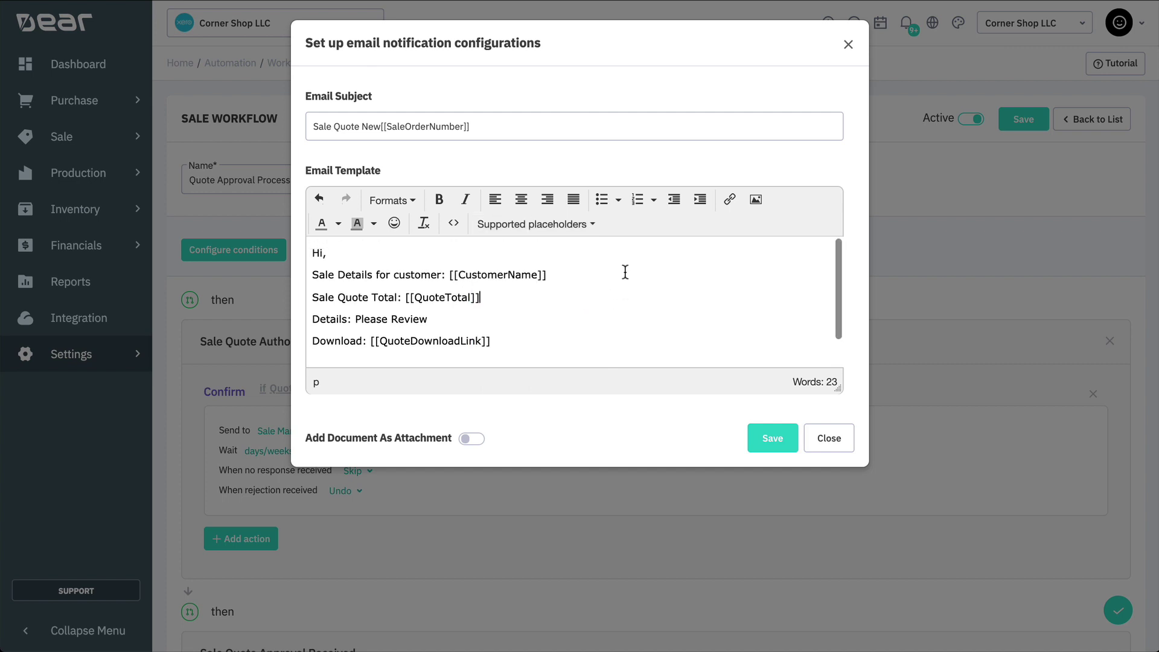
{"action": "left_click", "coordinate": [474, 439]}
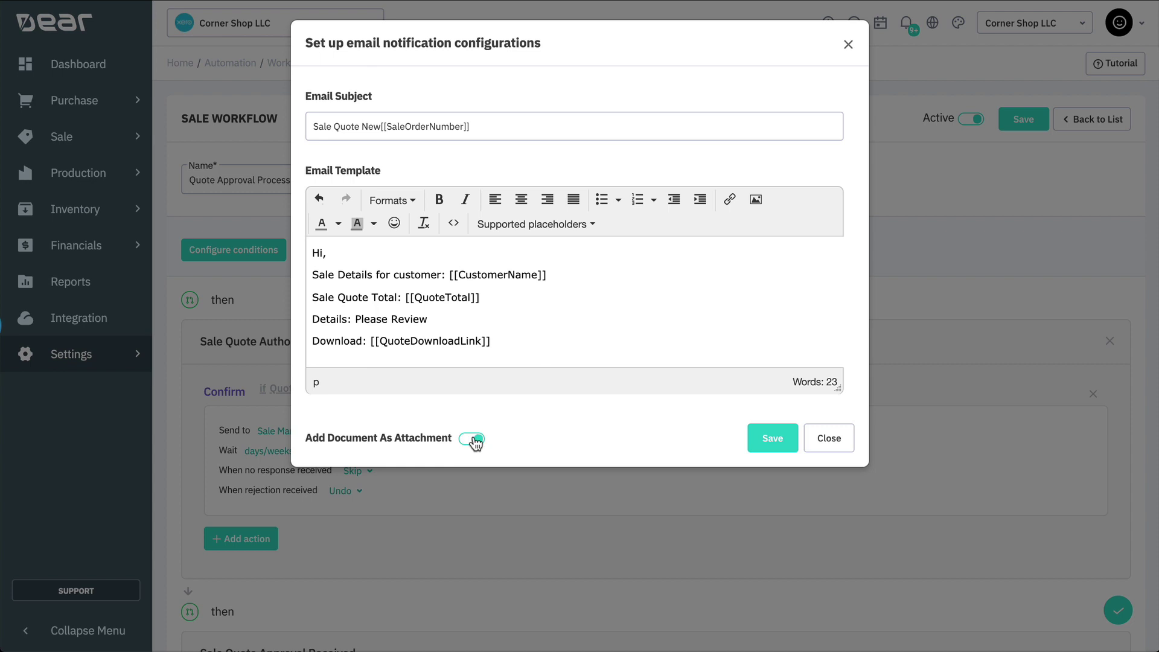
{"action": "left_click", "coordinate": [786, 442]}
- Attach the Sale Quote document and set a 5-day wait with 2 retries
{"action": "left_click", "coordinate": [499, 430]}
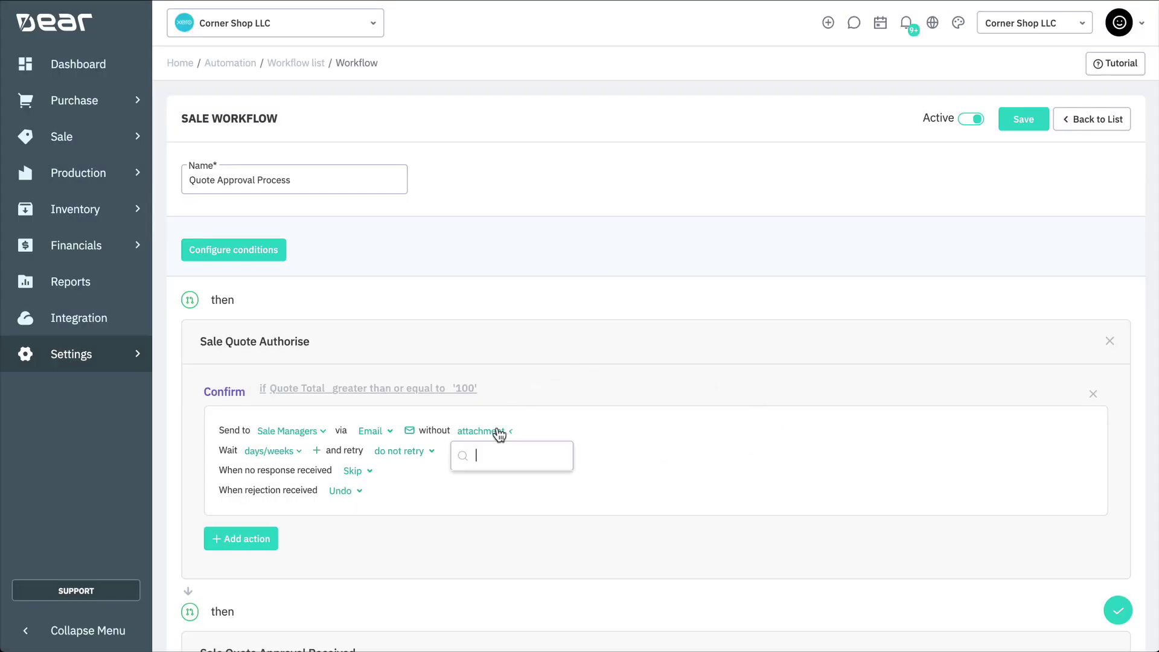
{"action": "left_click", "coordinate": [492, 513]}
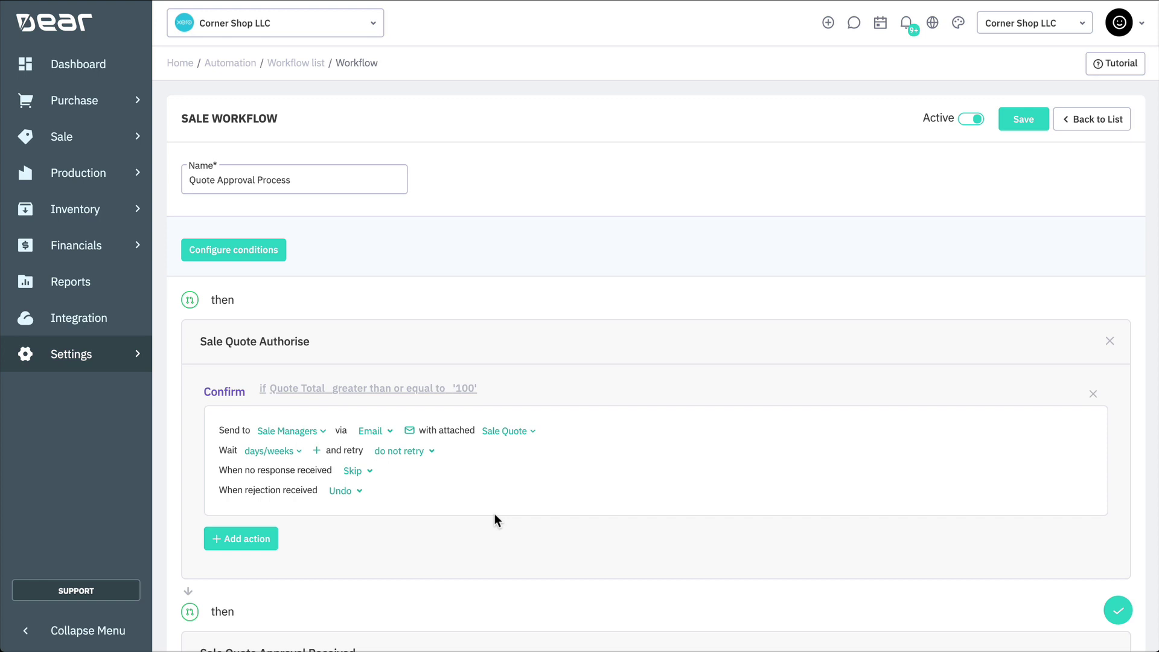
{"action": "left_click", "coordinate": [299, 453]}
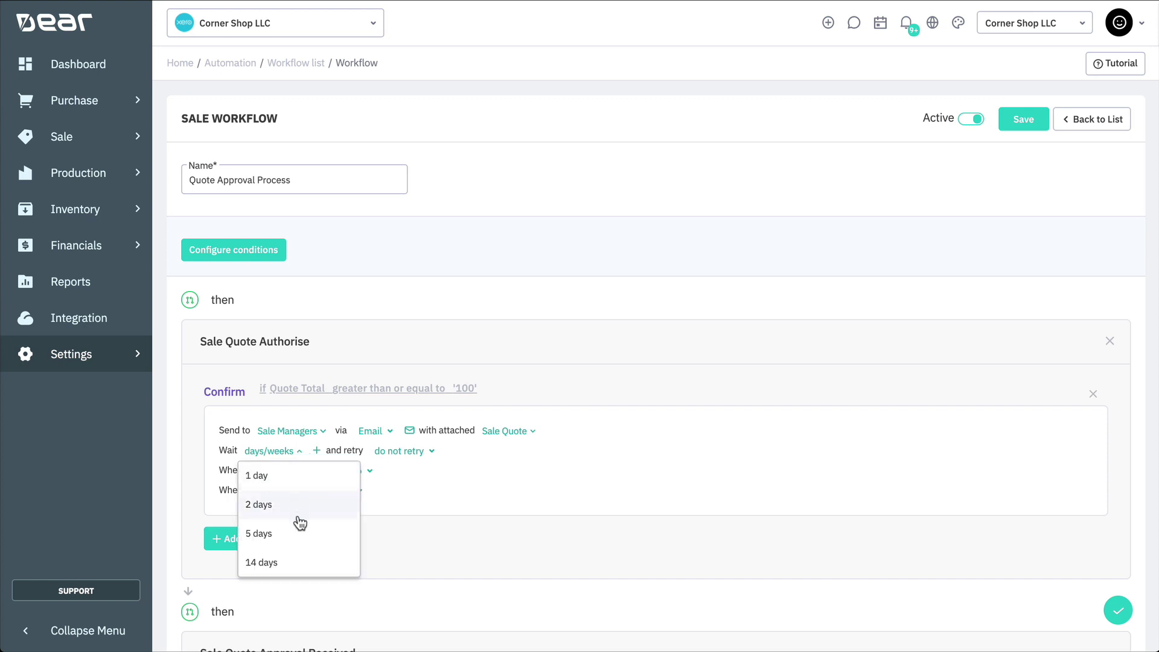
{"action": "left_click", "coordinate": [299, 531]}
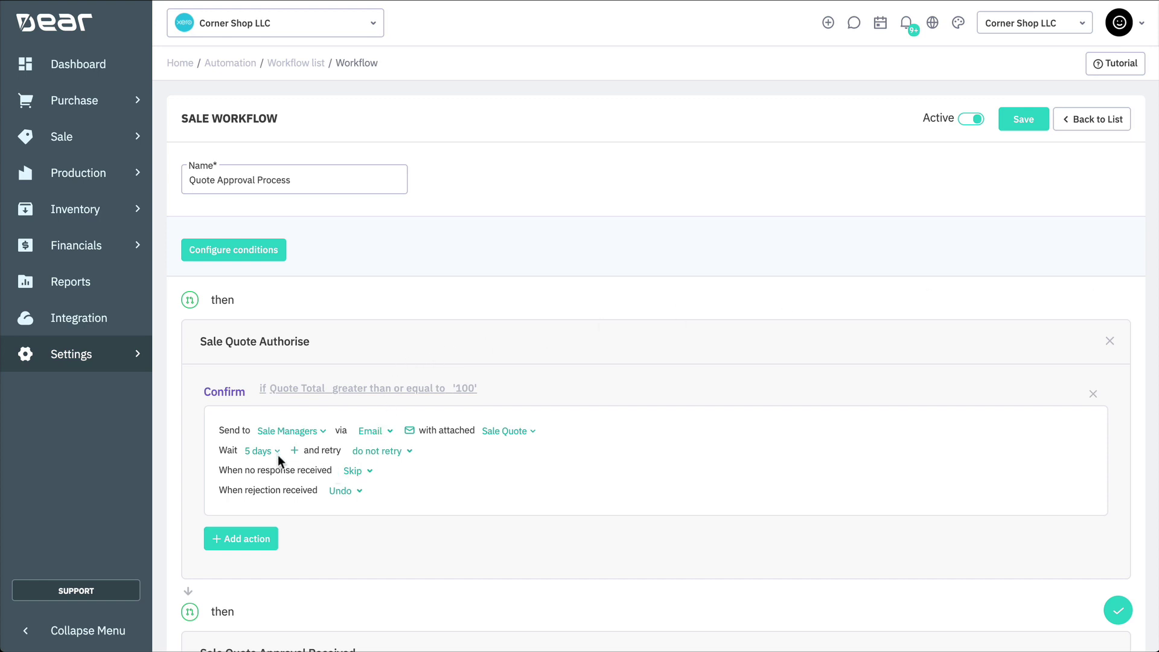
{"action": "left_click", "coordinate": [380, 452]}
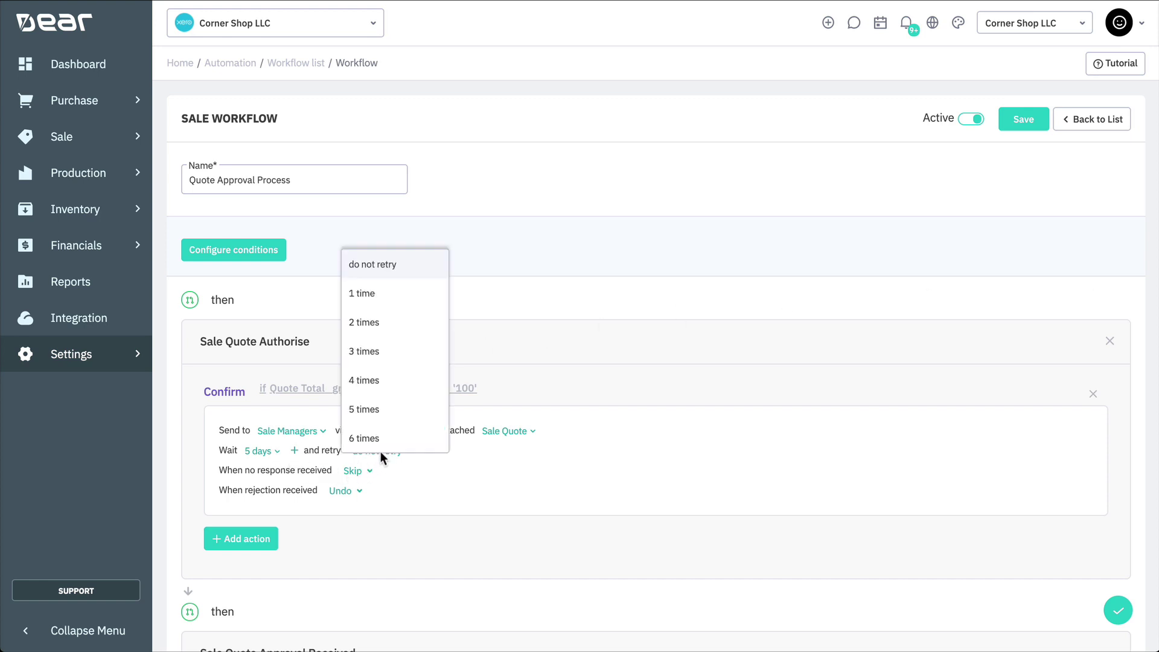
{"action": "left_click", "coordinate": [382, 327]}
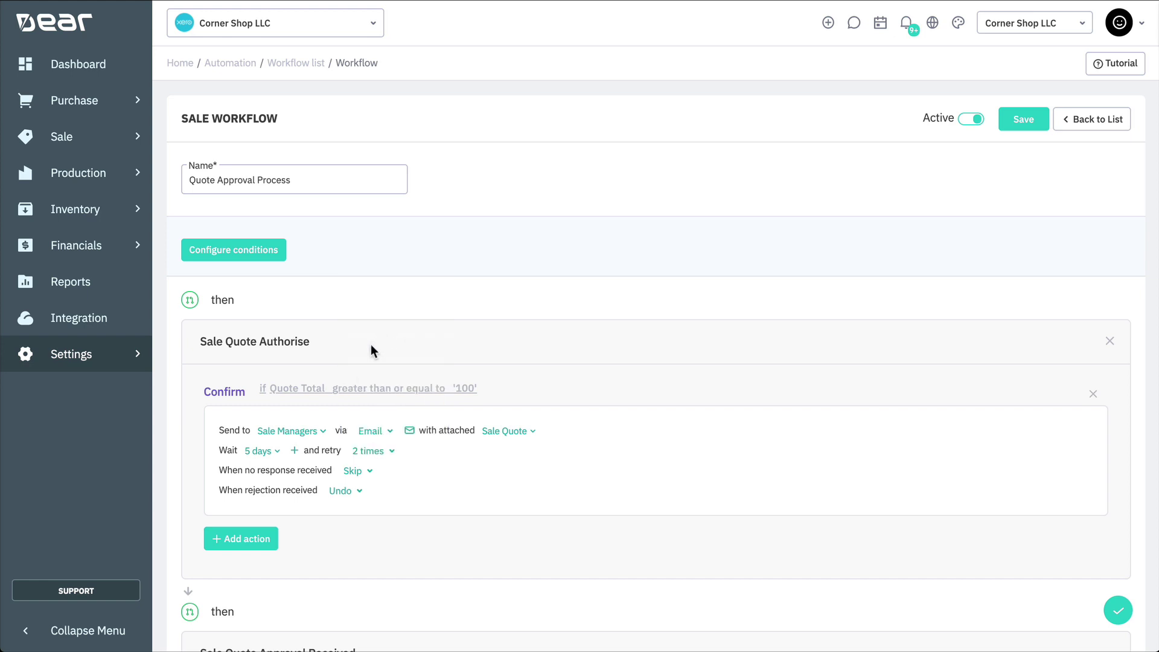
- Redirect unanswered confirmations to Sales Rep. instead of skipping them
{"action": "left_click", "coordinate": [352, 473]}
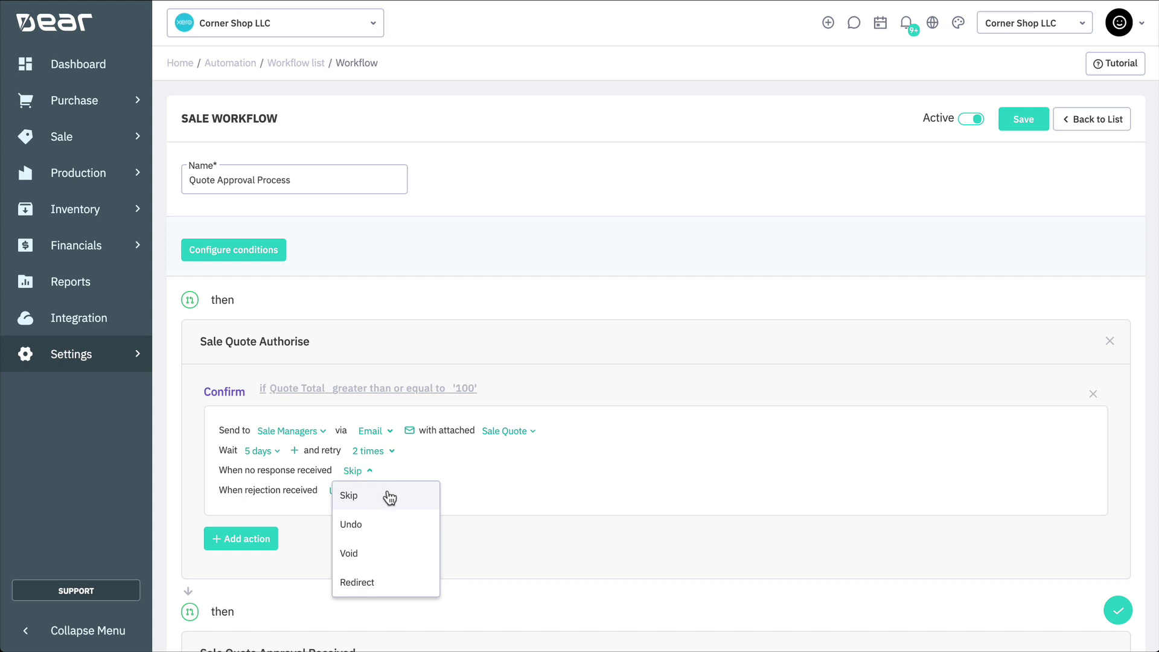
{"action": "left_click", "coordinate": [385, 576]}
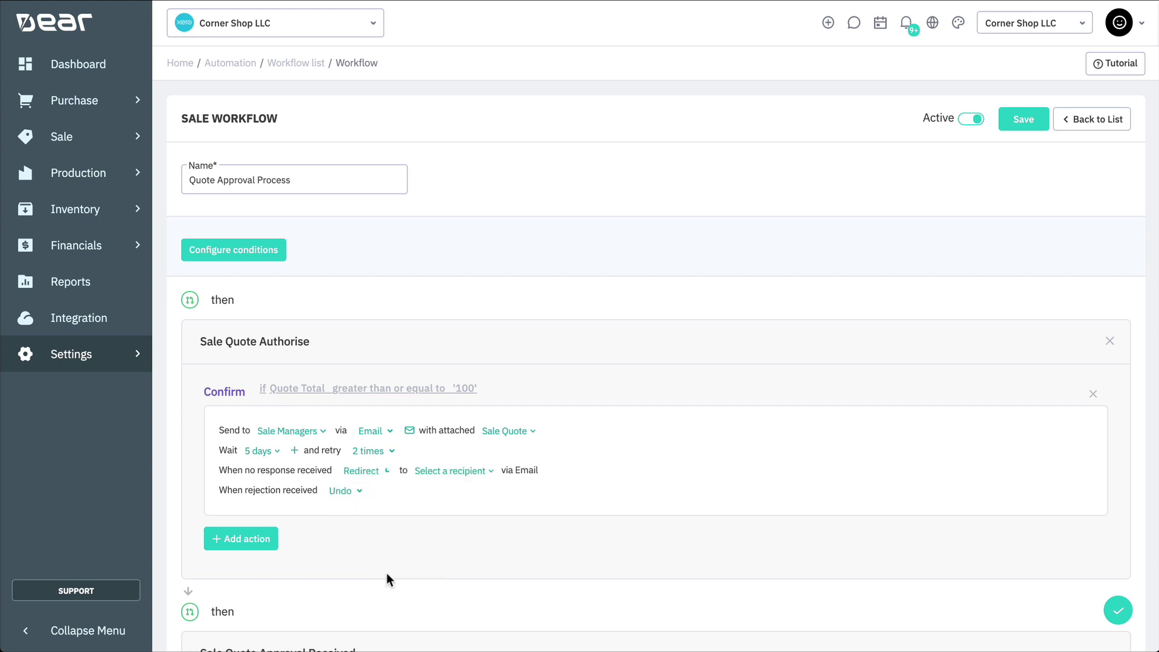
{"action": "left_click", "coordinate": [439, 474]}
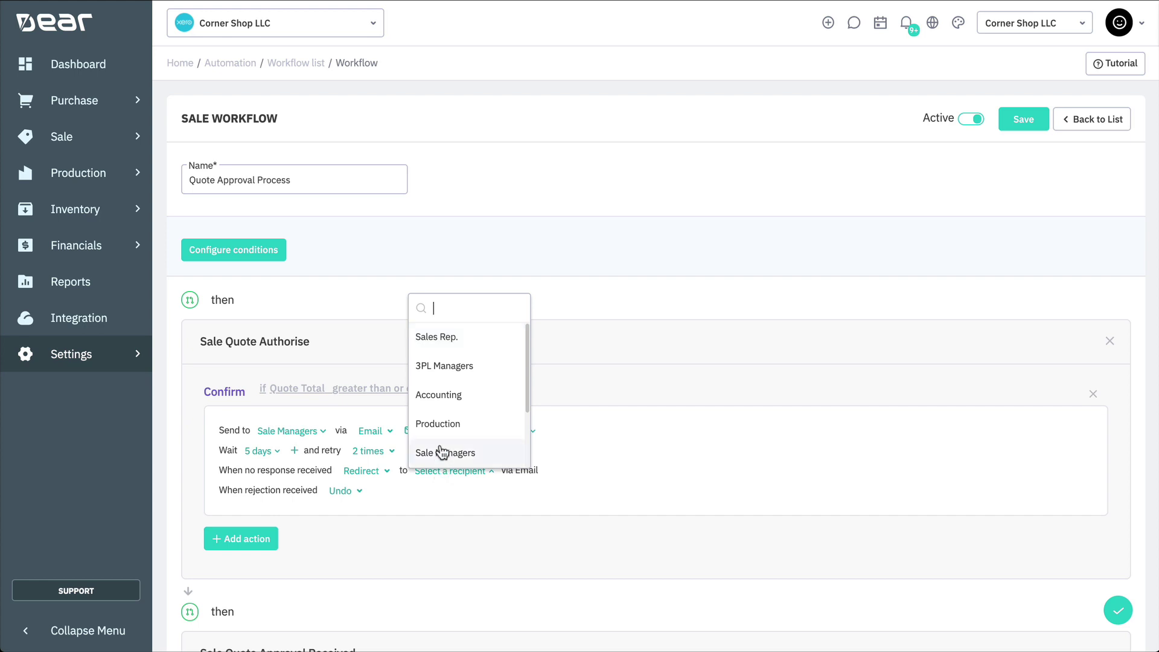
{"action": "left_click", "coordinate": [445, 343]}
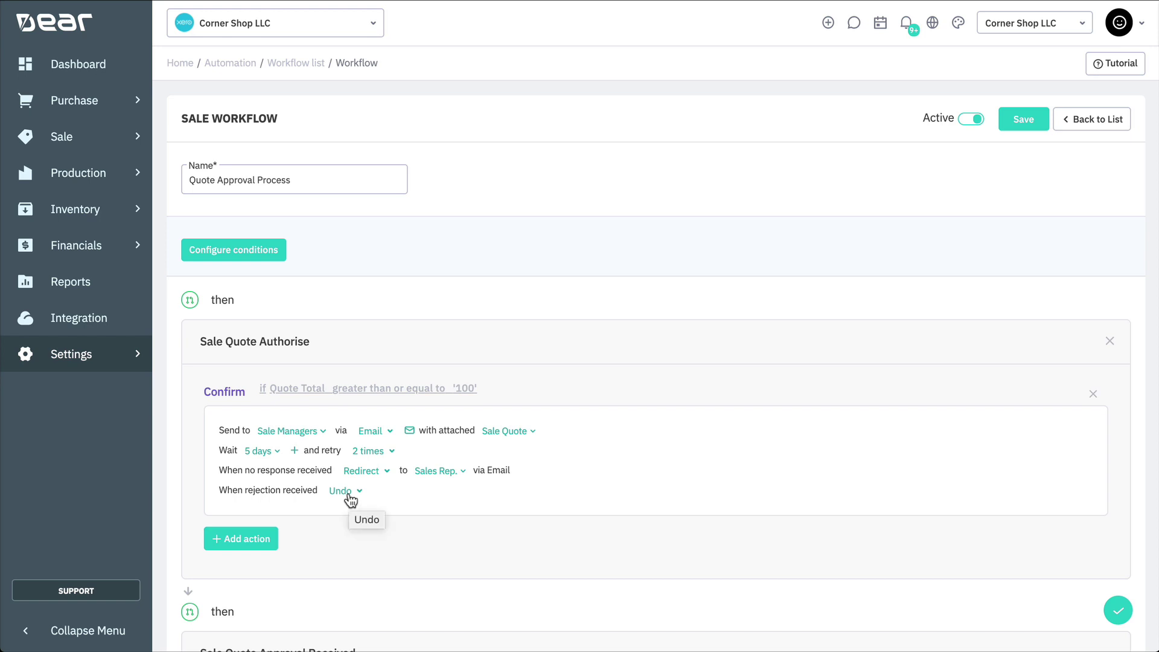
- Add an Authorise Order action under the Sale Quote Authorise event
{"action": "left_click", "coordinate": [256, 538]}
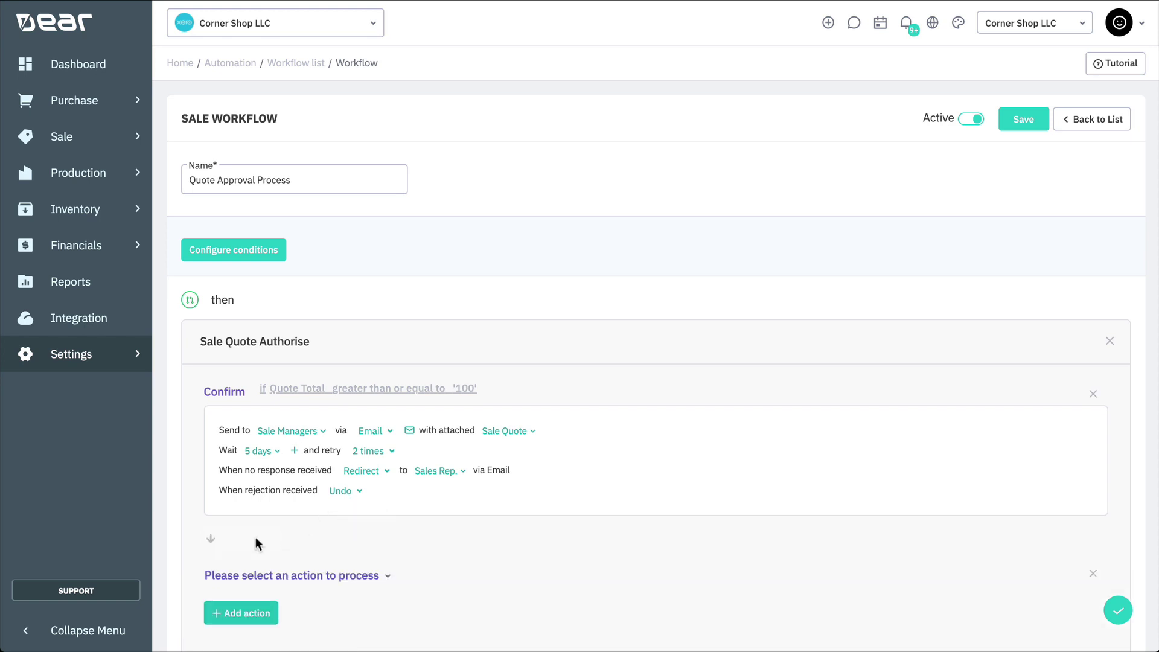
{"action": "scroll", "coordinate": [281, 530], "scroll_direction": "down", "scroll_amount": 2}
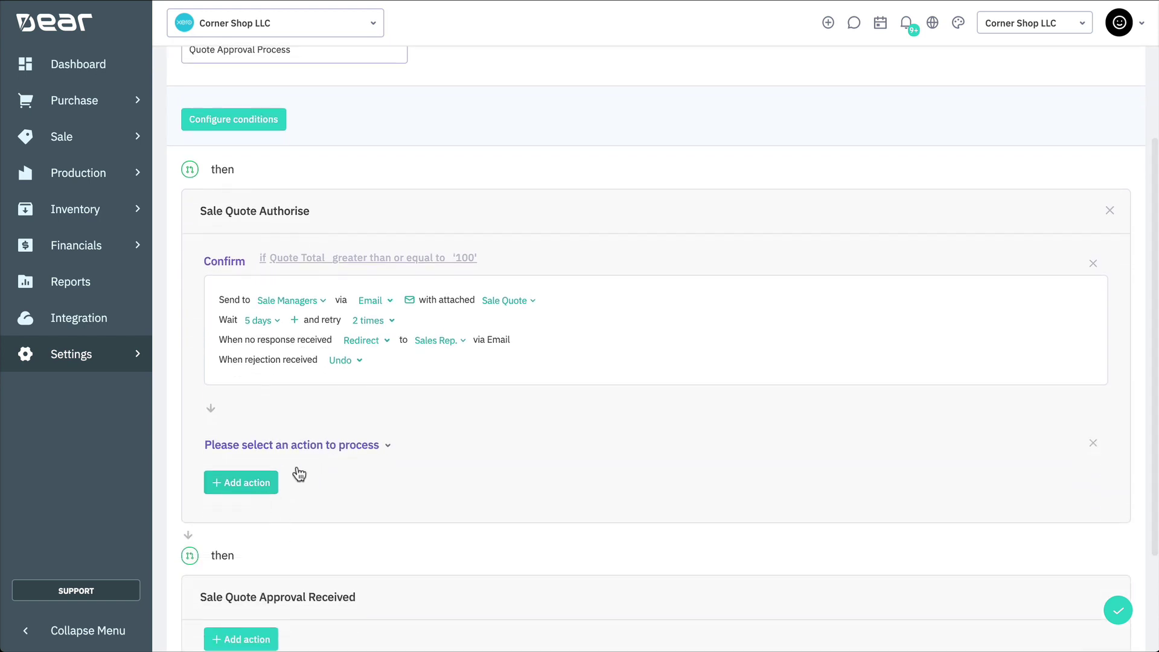
{"action": "left_click", "coordinate": [330, 449]}
{"action": "left_click", "coordinate": [297, 565]}
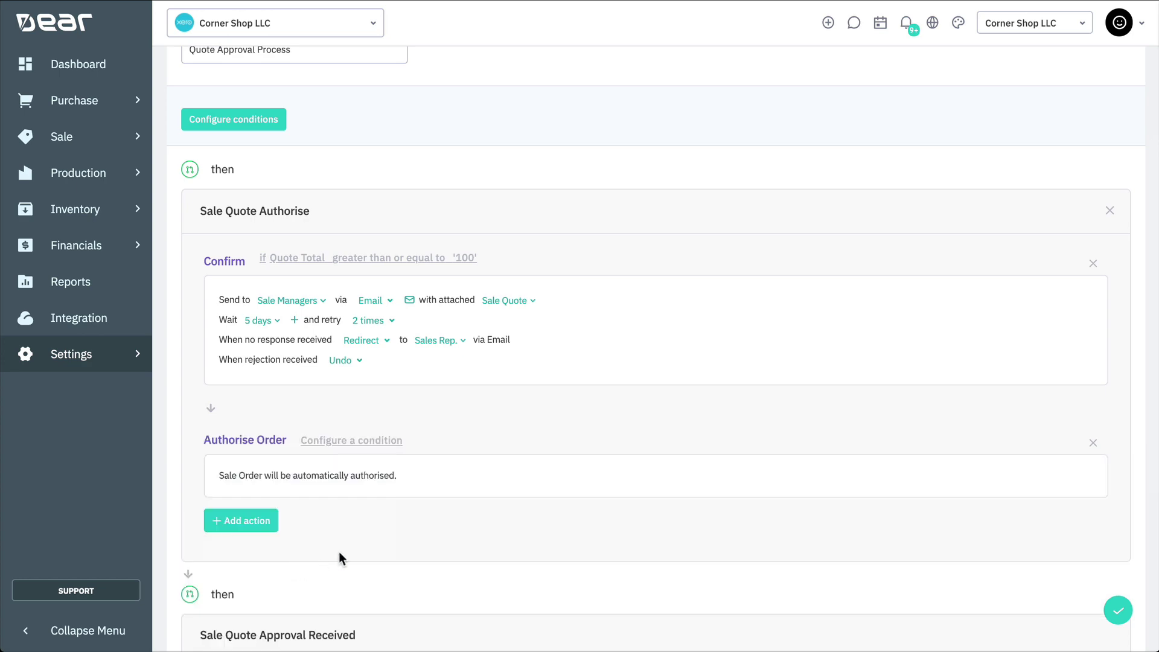
- Limit Authorise Order to the condition Quote Total Less Than 100
{"action": "left_click", "coordinate": [360, 441]}
{"action": "left_click", "coordinate": [314, 91]}
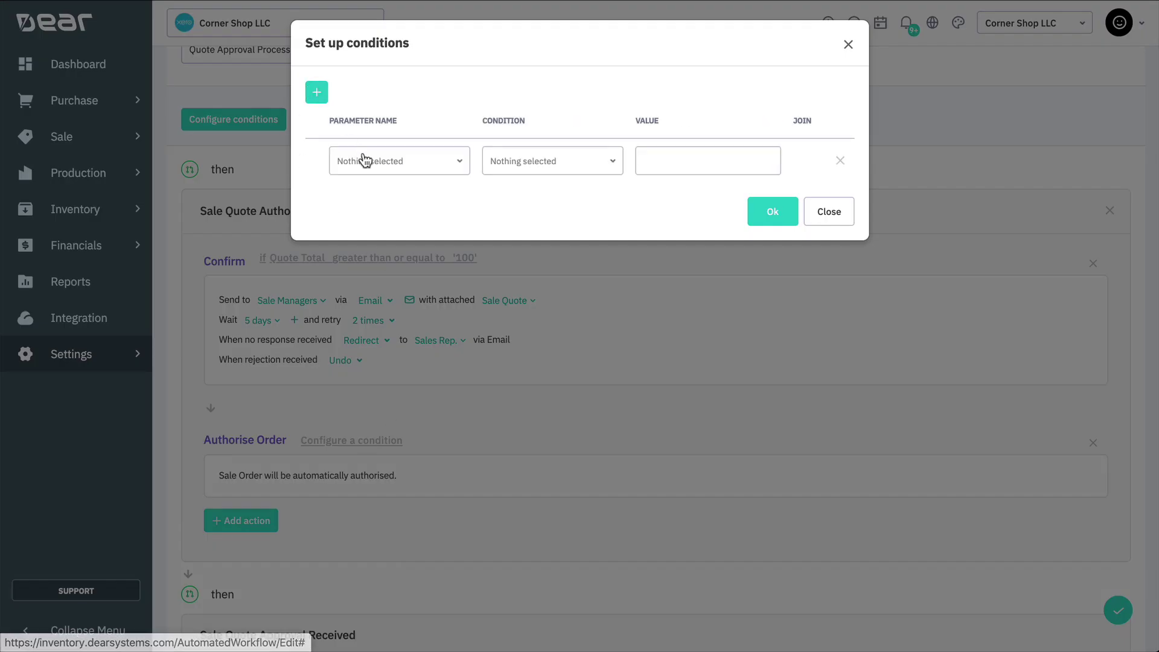
{"action": "left_click", "coordinate": [365, 162]}
{"action": "left_click", "coordinate": [368, 310]}
{"action": "left_click", "coordinate": [552, 170]}
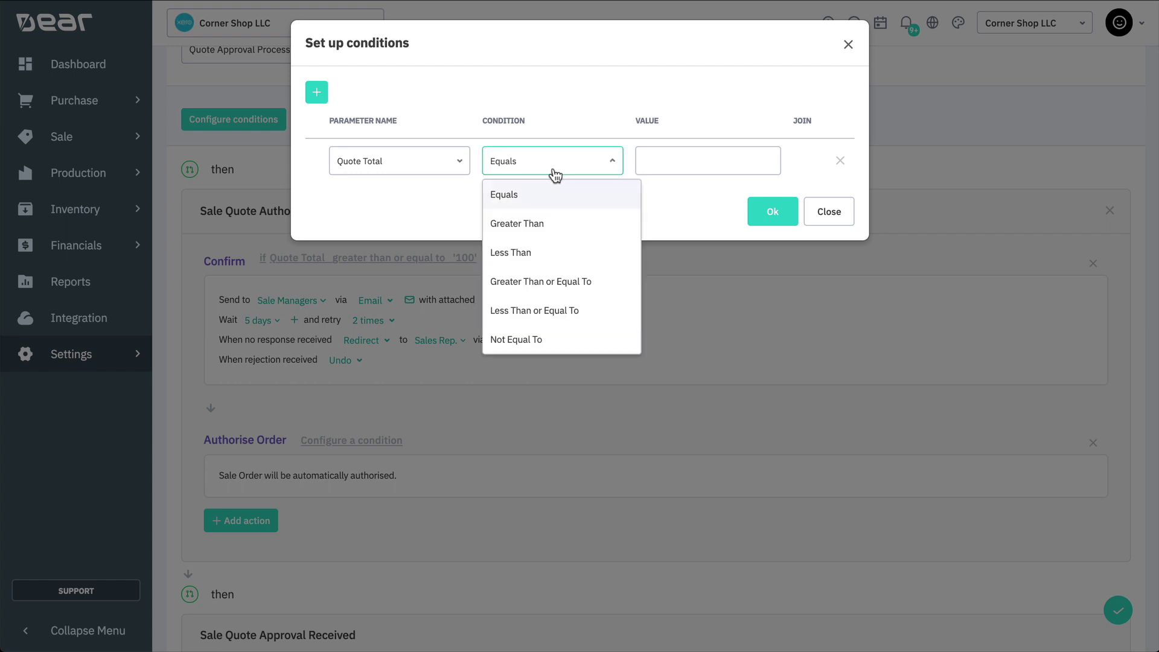
{"action": "left_click", "coordinate": [546, 260]}
{"action": "left_click", "coordinate": [693, 161]}
{"action": "type", "text": "100"}
{"action": "left_click", "coordinate": [783, 220]}
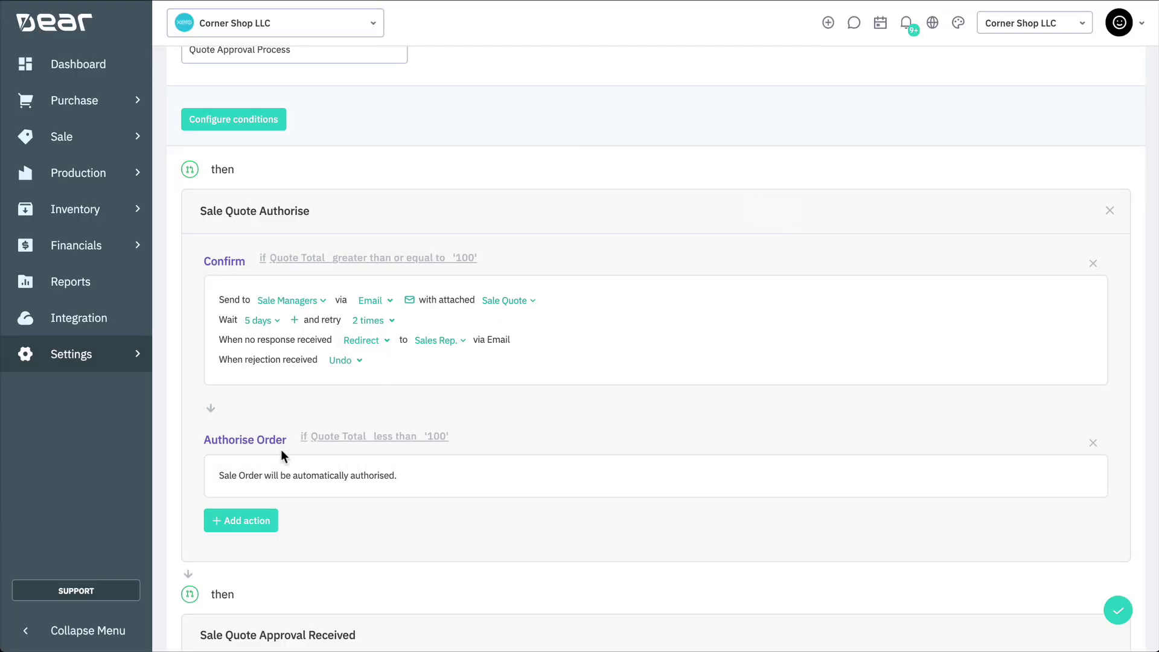
{"action": "scroll", "coordinate": [264, 478], "scroll_direction": "down", "scroll_amount": 3}
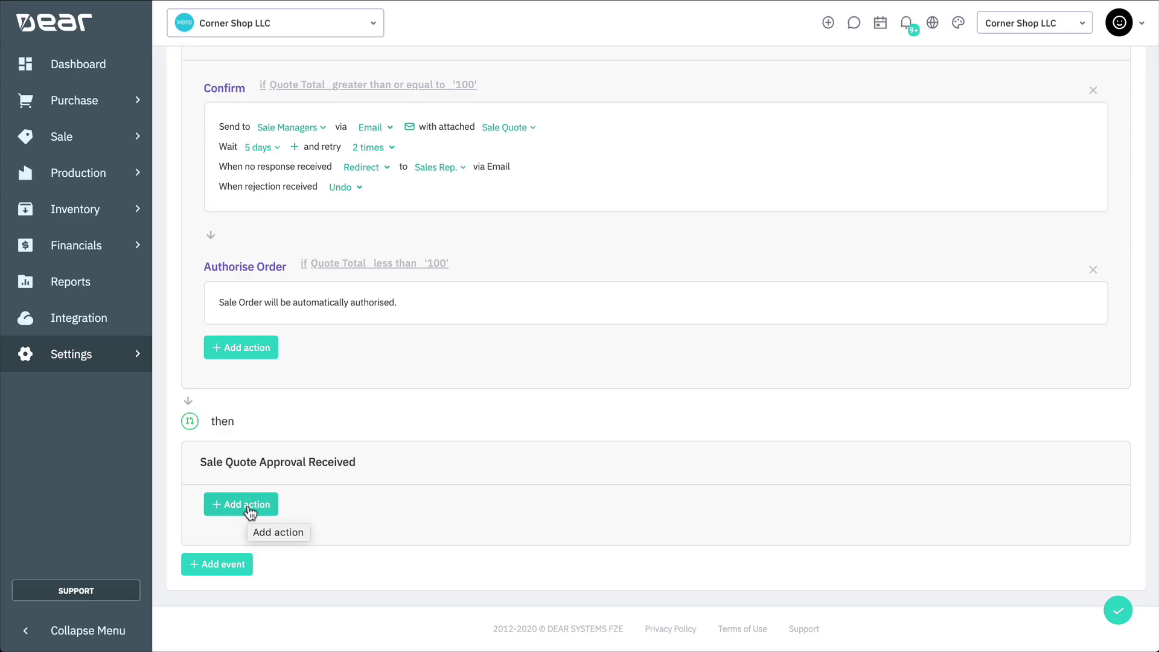
- Add an Authorise Order action to Sale Quote Approval Received, conditioned on Quote Total ≥ 100
{"action": "left_click", "coordinate": [250, 507]}
{"action": "left_click", "coordinate": [269, 516]}
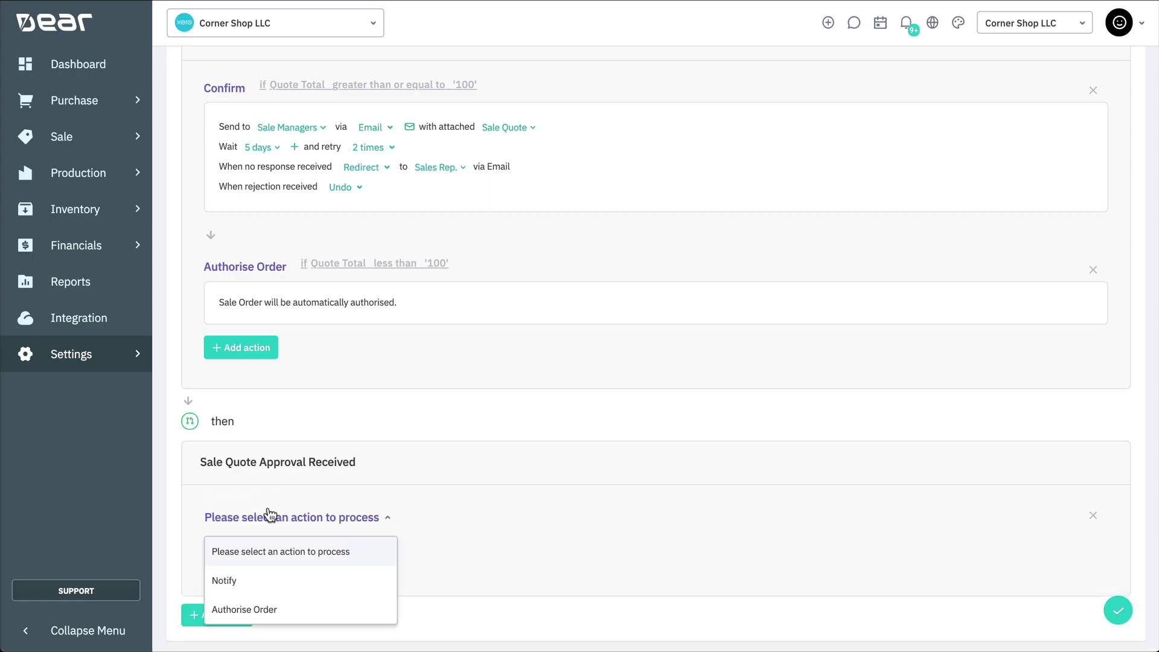
{"action": "left_click", "coordinate": [302, 606]}
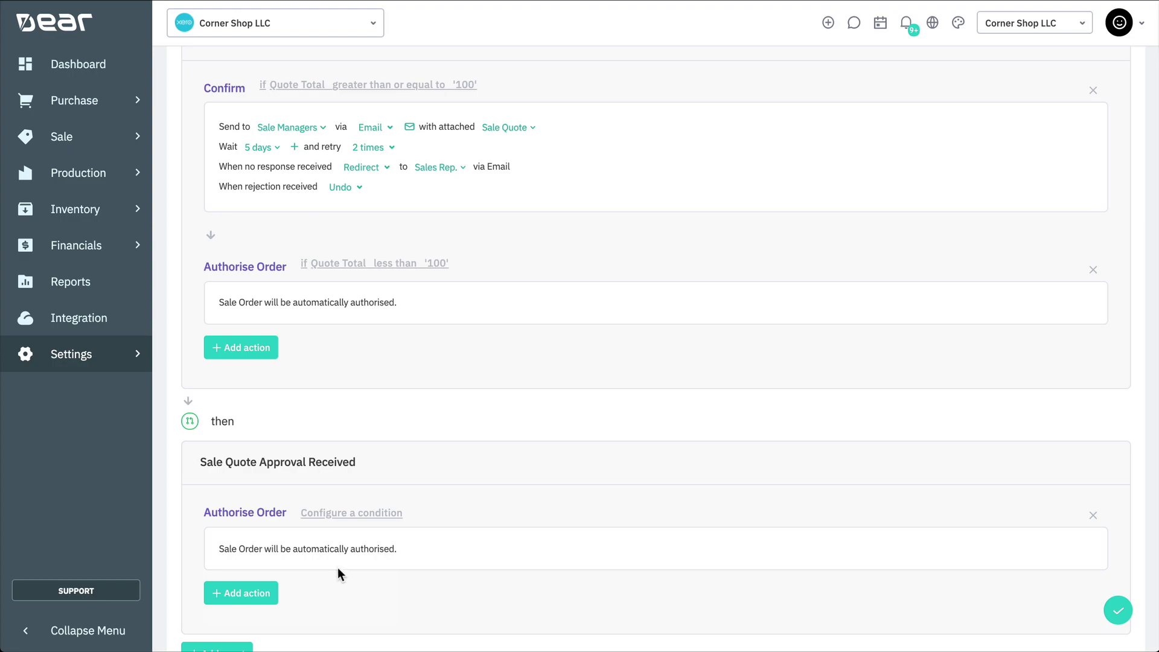
{"action": "left_click", "coordinate": [344, 516]}
{"action": "left_click", "coordinate": [317, 92]}
{"action": "left_click", "coordinate": [350, 169]}
{"action": "left_click", "coordinate": [362, 307]}
{"action": "left_click", "coordinate": [549, 167]}
{"action": "left_click", "coordinate": [540, 281]}
{"action": "left_click", "coordinate": [686, 152]}
{"action": "type", "text": "100"}
{"action": "left_click", "coordinate": [773, 211]}
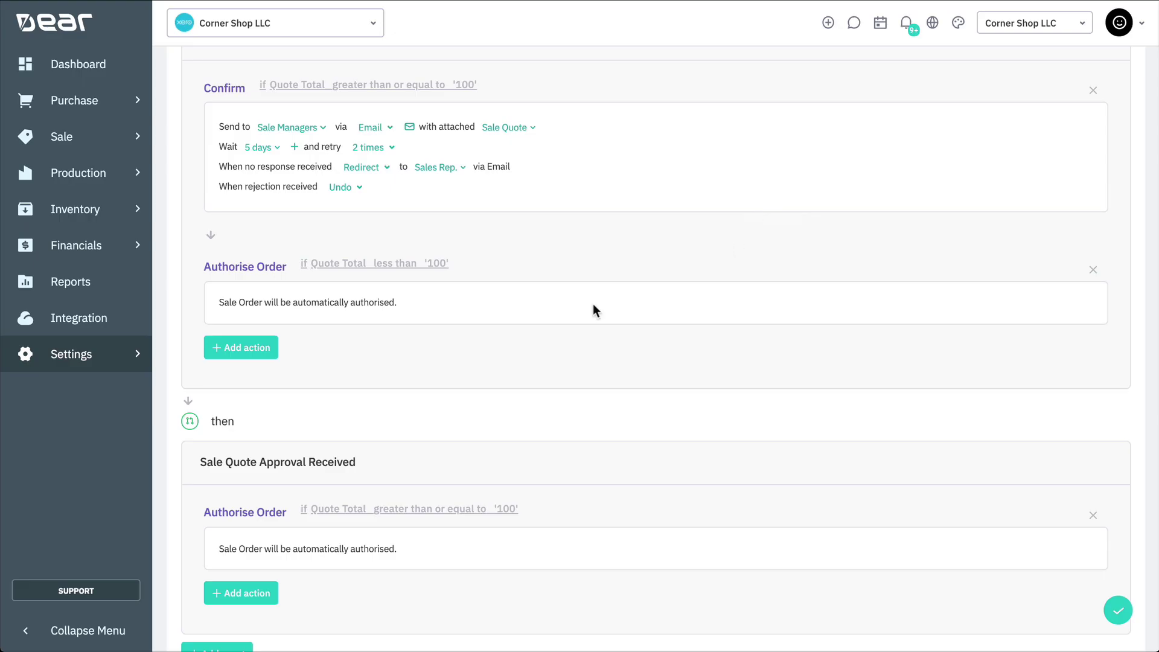
- Add a new empty event to the workflow chain
{"action": "scroll", "coordinate": [549, 460], "scroll_direction": "down", "scroll_amount": 3}
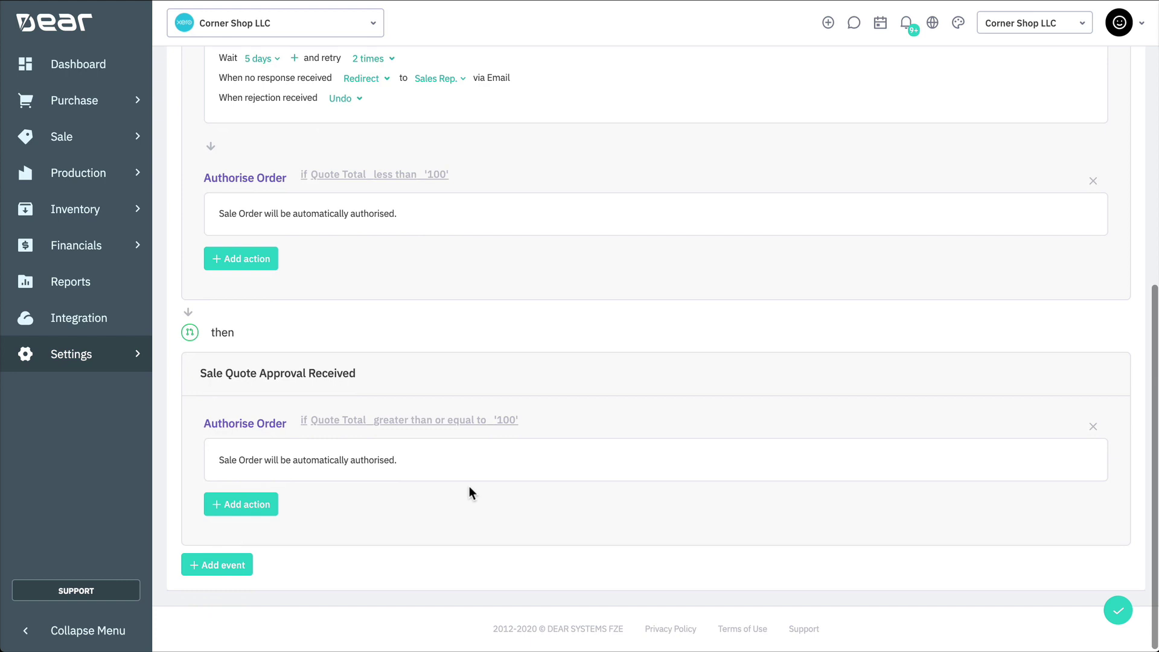
{"action": "left_click", "coordinate": [240, 568]}
{"action": "scroll", "coordinate": [408, 529], "scroll_direction": "down", "scroll_amount": 2}
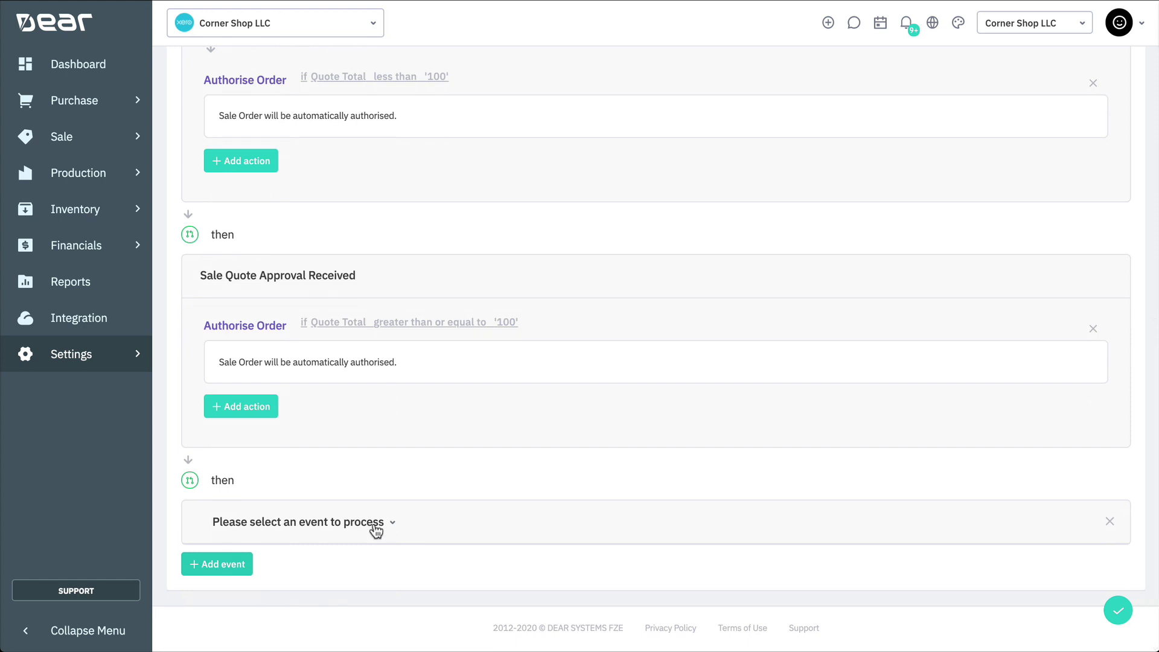
- Add a Sale Order Authorise event with Create and Authorise Invoice, then another event
{"action": "left_click", "coordinate": [376, 529]}
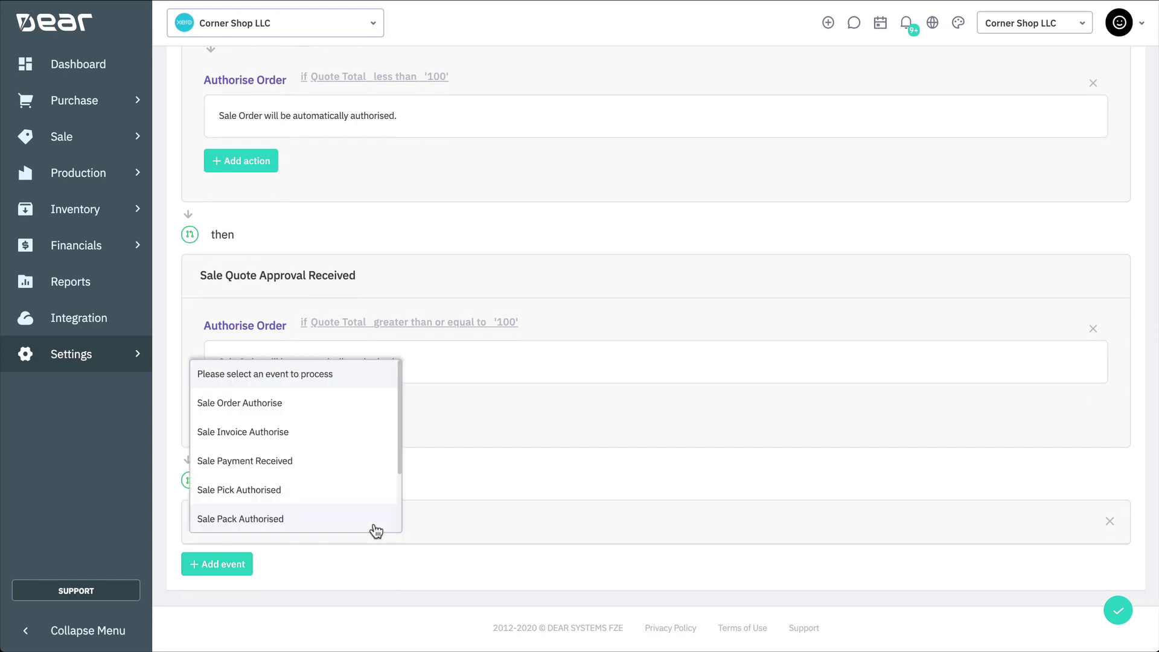
{"action": "left_click", "coordinate": [259, 411]}
{"action": "scroll", "coordinate": [449, 473], "scroll_direction": "down", "scroll_amount": 2}
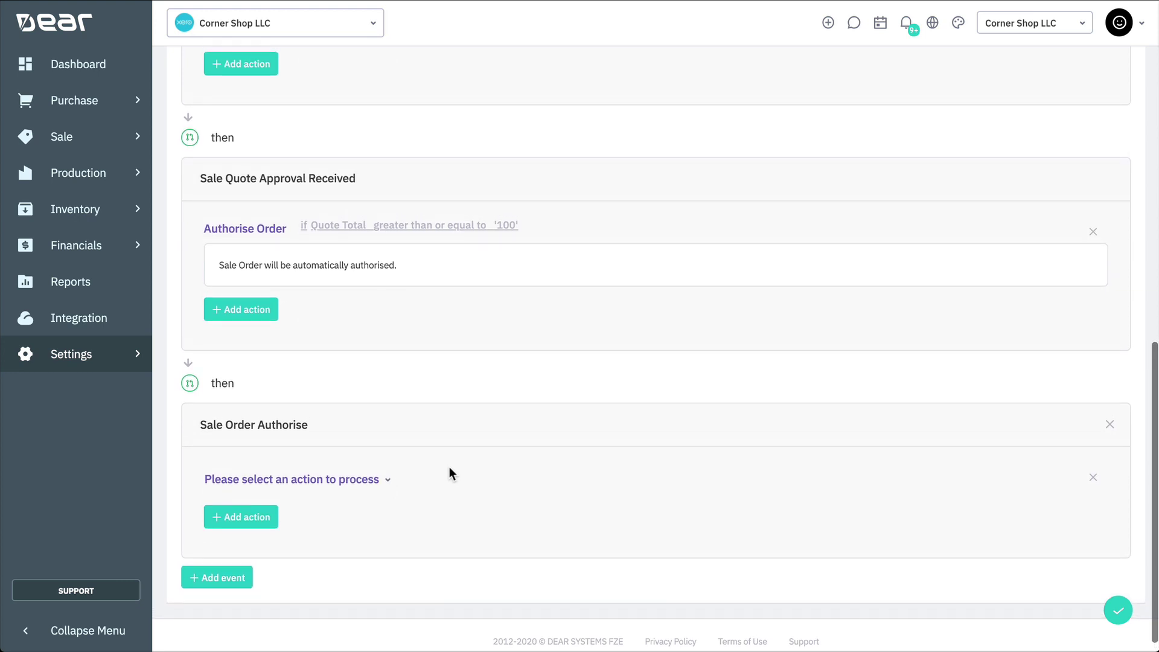
{"action": "left_click", "coordinate": [355, 478]}
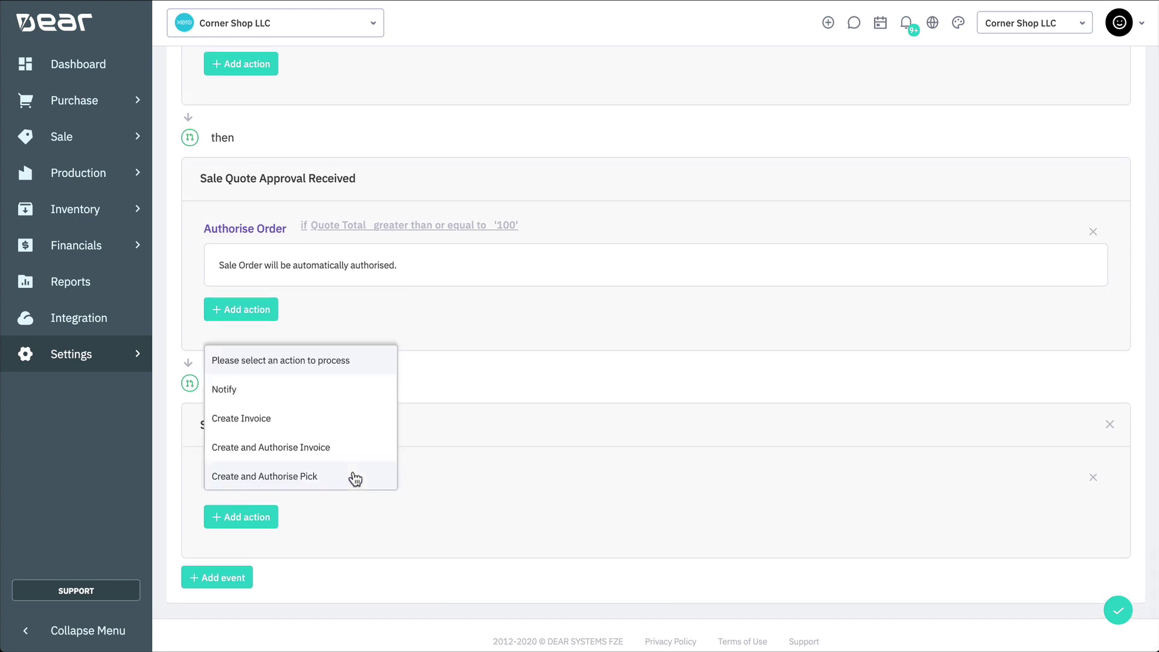
{"action": "left_click", "coordinate": [289, 448]}
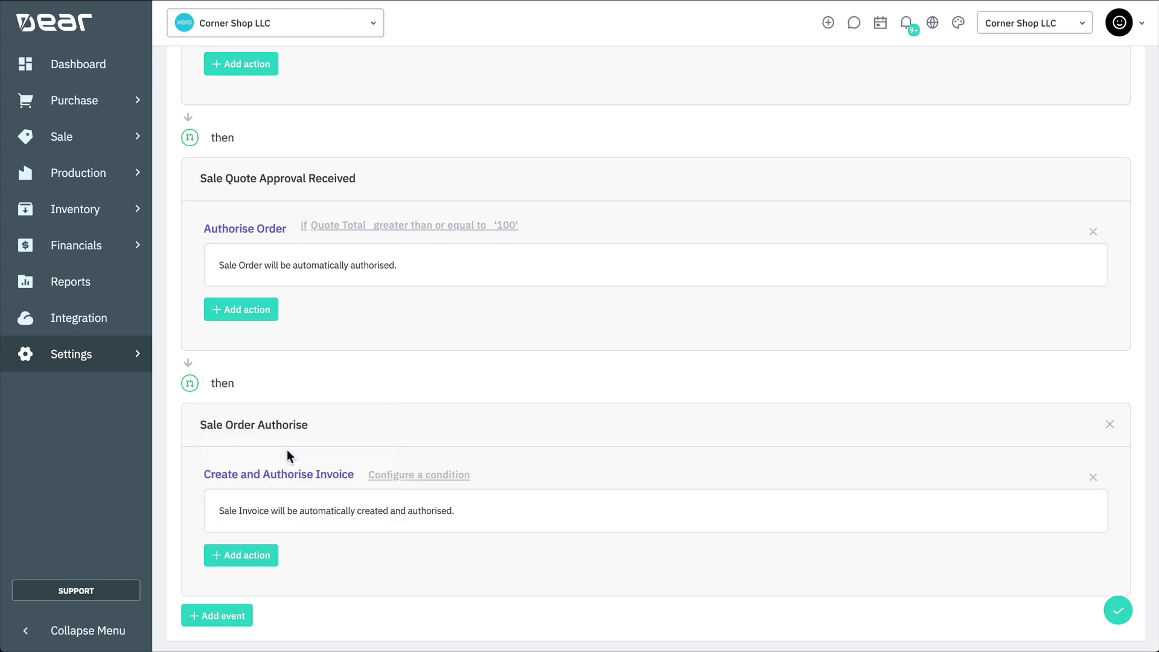
{"action": "scroll", "coordinate": [287, 449], "scroll_direction": "down", "scroll_amount": 1}
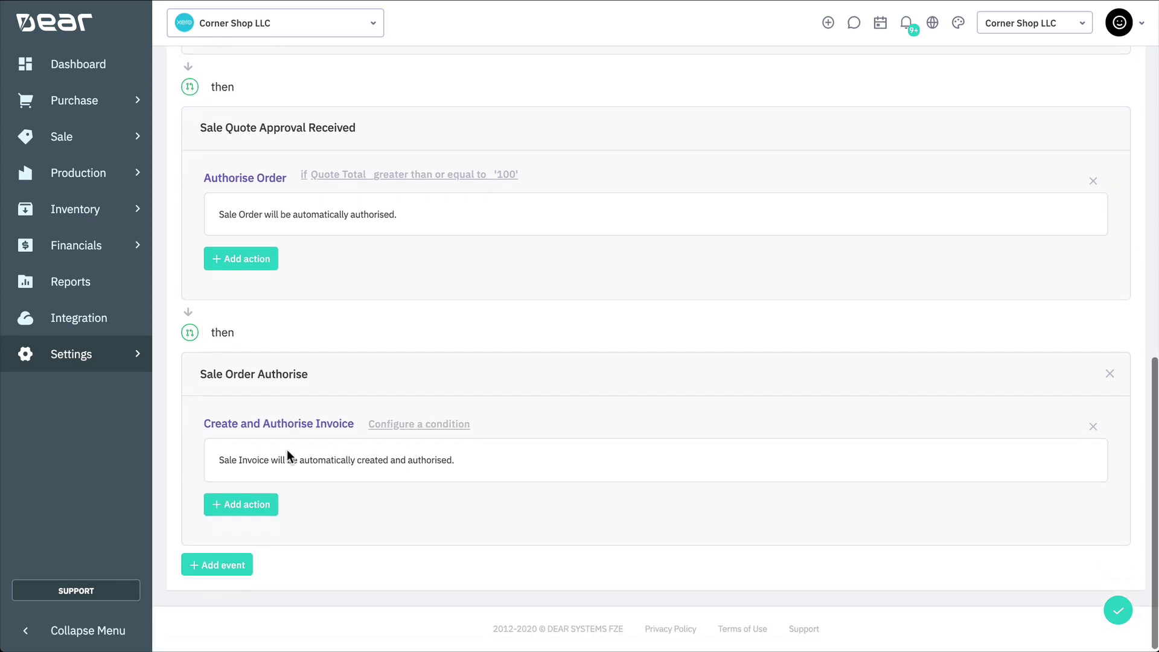
{"action": "left_click", "coordinate": [233, 566]}
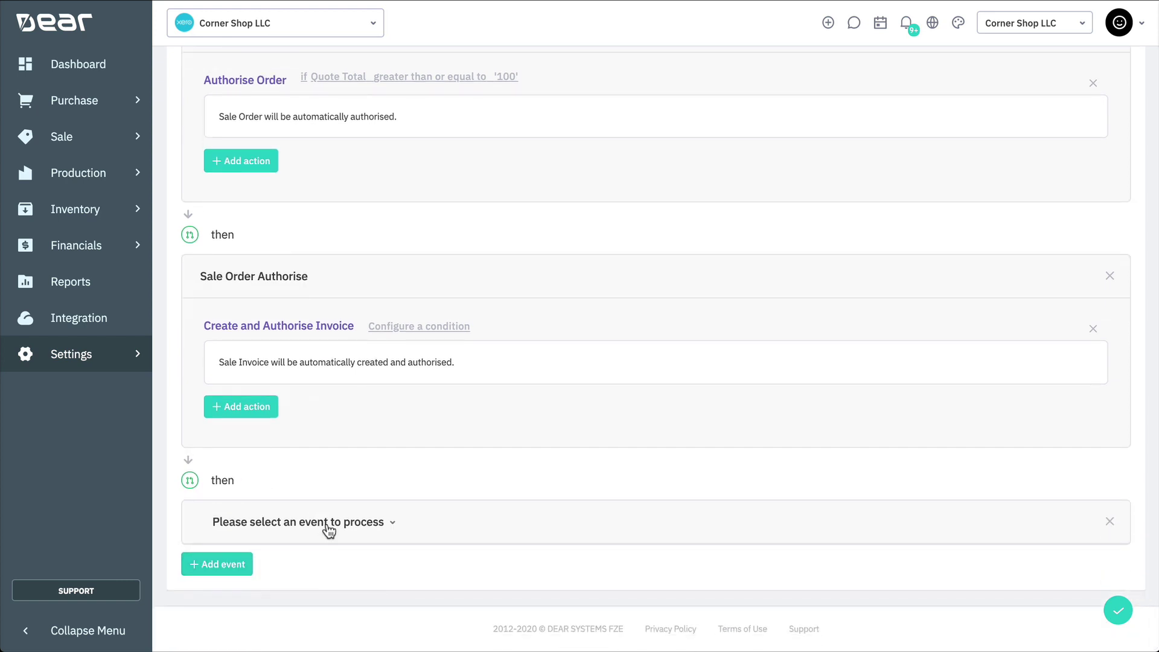
- Set the event to Sale Invoice Authorise with a notification action to the Customer list
{"action": "left_click", "coordinate": [328, 530]}
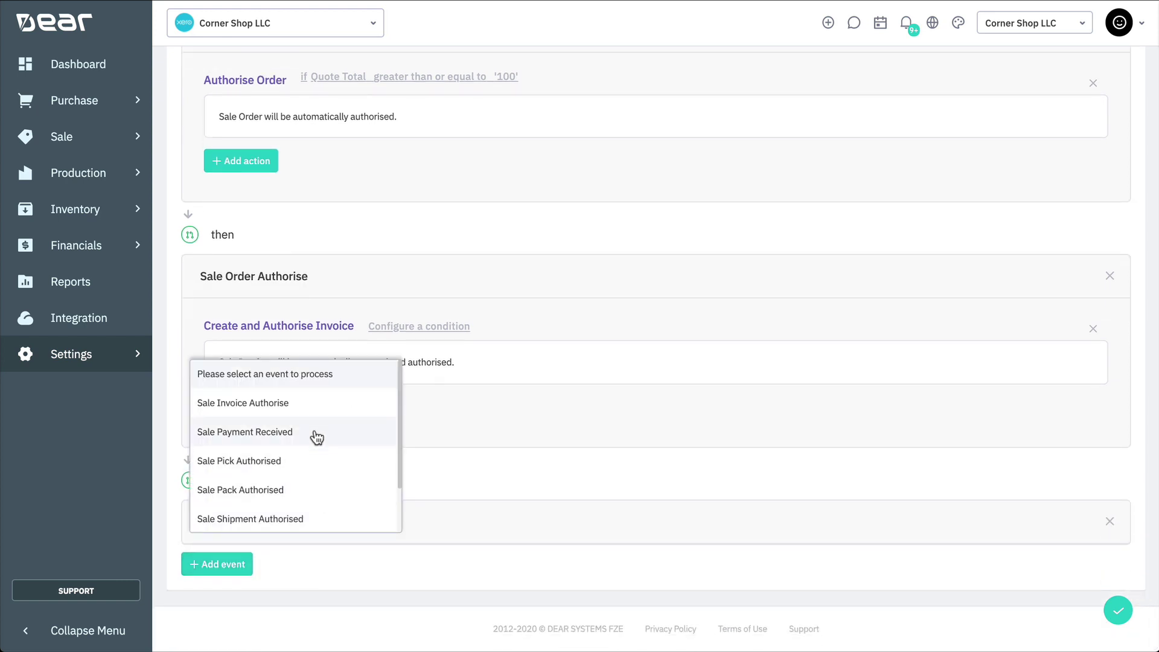
{"action": "left_click", "coordinate": [310, 404]}
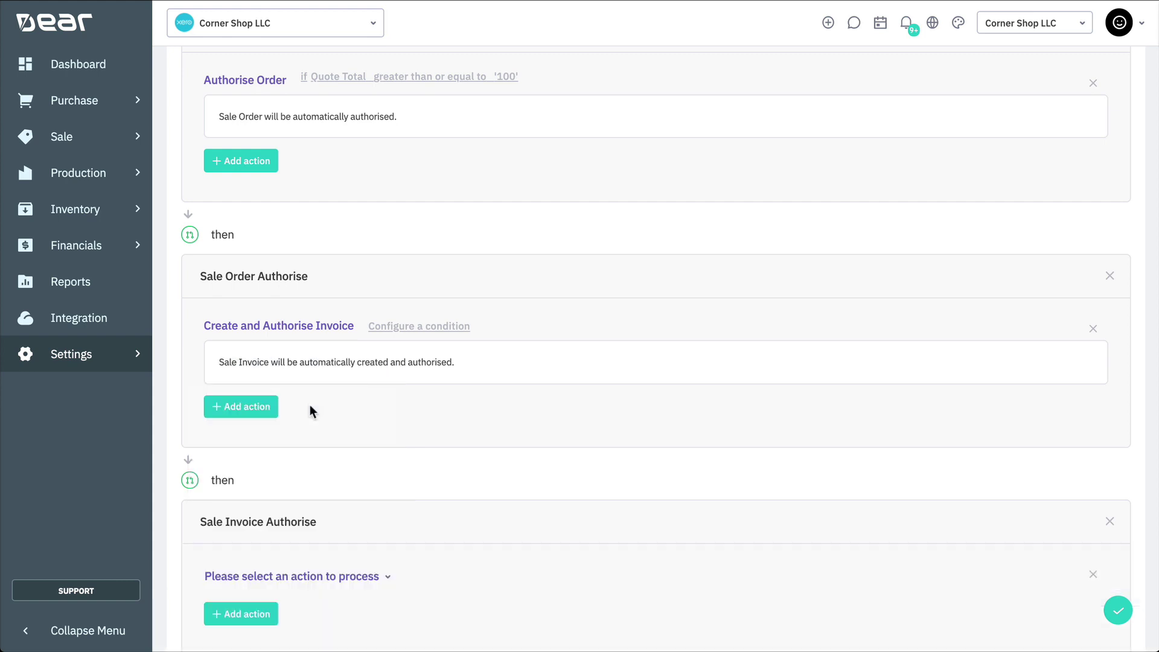
{"action": "scroll", "coordinate": [316, 474], "scroll_direction": "down", "scroll_amount": 2}
{"action": "left_click", "coordinate": [314, 477]}
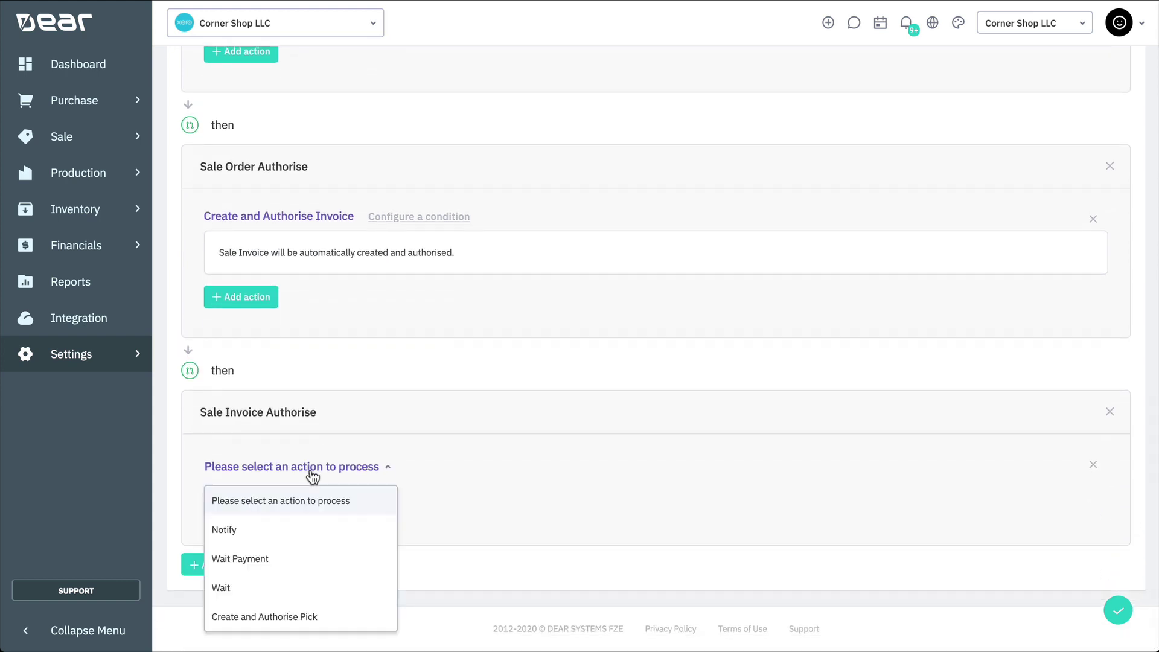
{"action": "left_click", "coordinate": [284, 533]}
{"action": "left_click", "coordinate": [289, 503]}
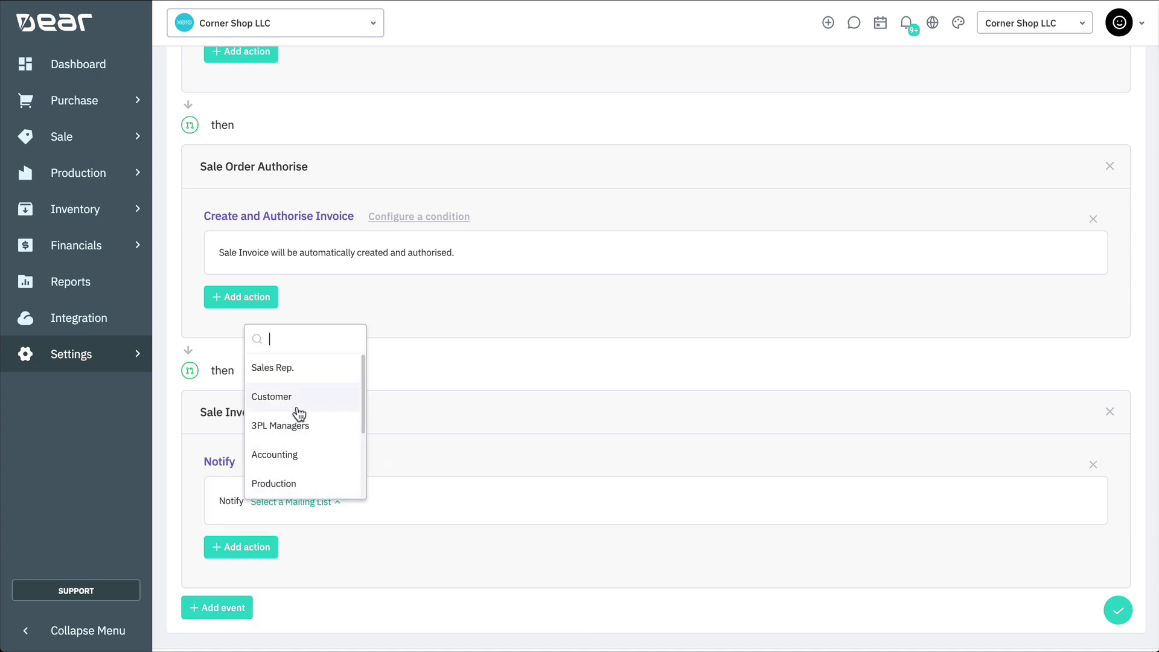
{"action": "left_click", "coordinate": [298, 403]}
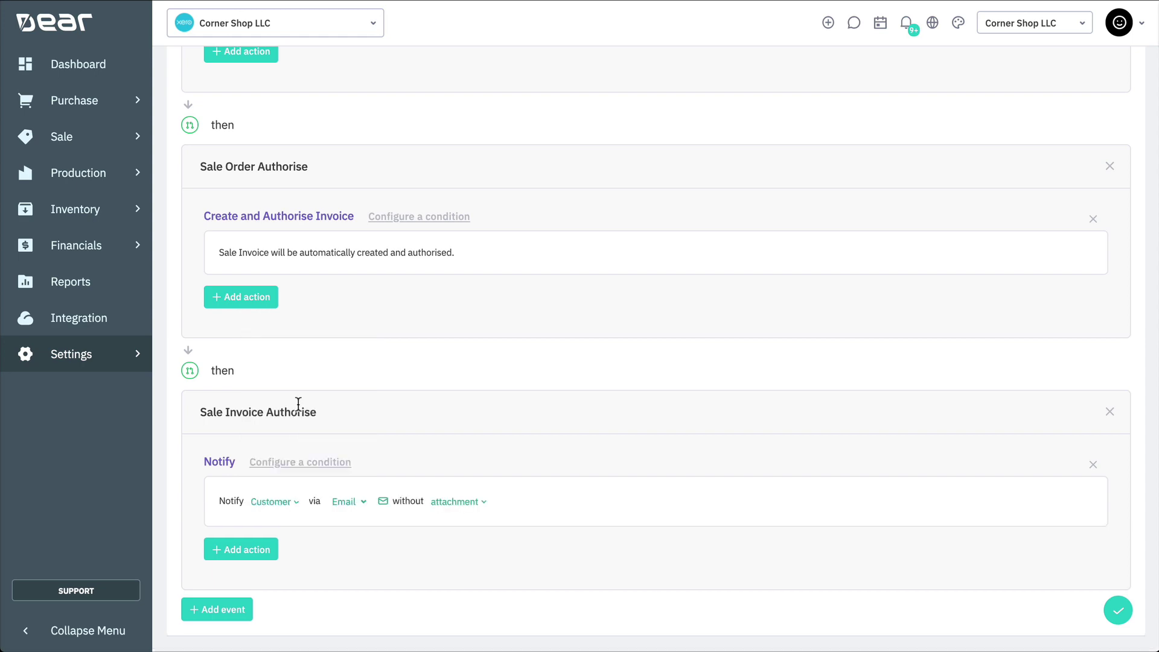
- Save the notification email settings, attach the Invoice, and add an empty action
{"action": "left_click", "coordinate": [383, 500]}
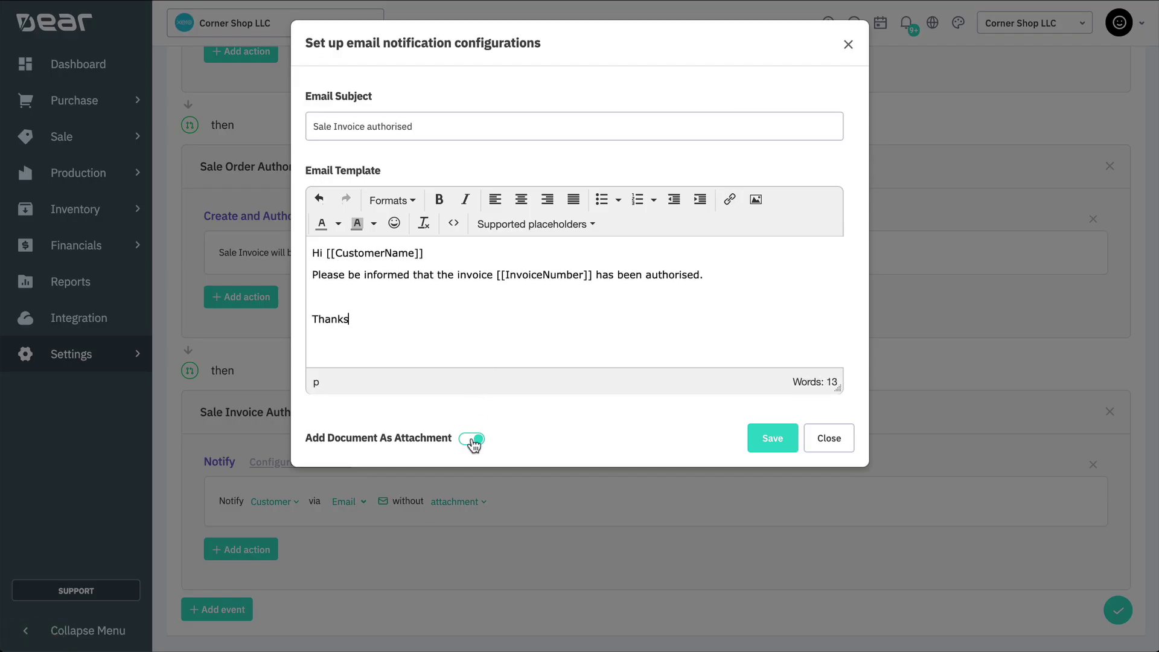
{"action": "left_click", "coordinate": [784, 444]}
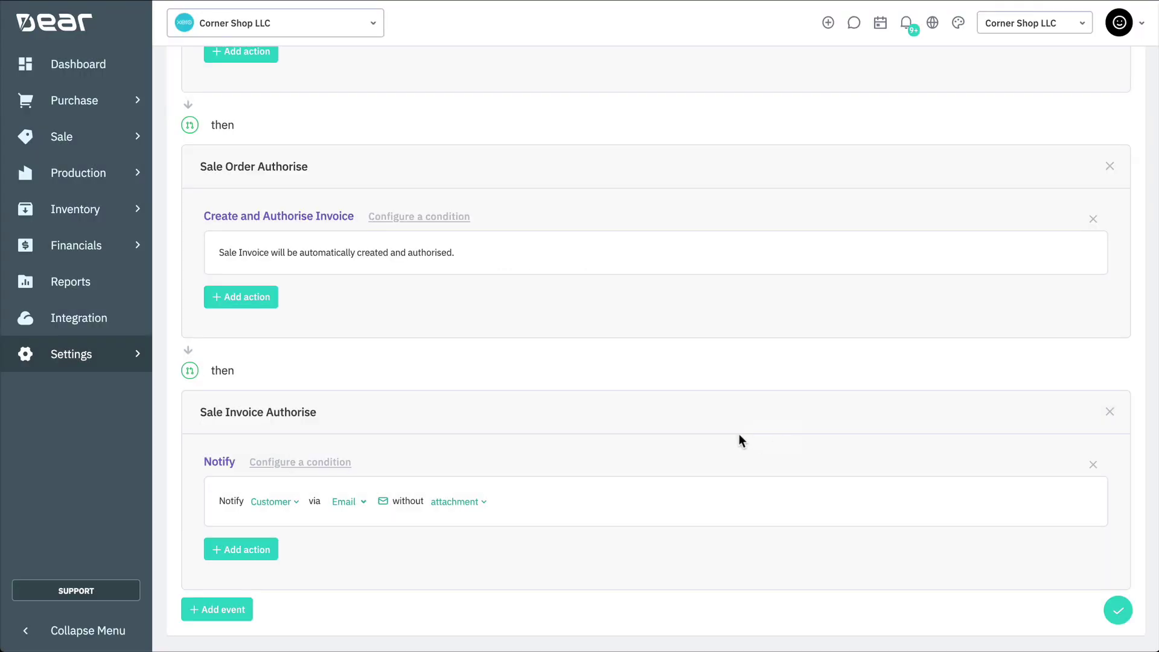
{"action": "left_click", "coordinate": [458, 503]}
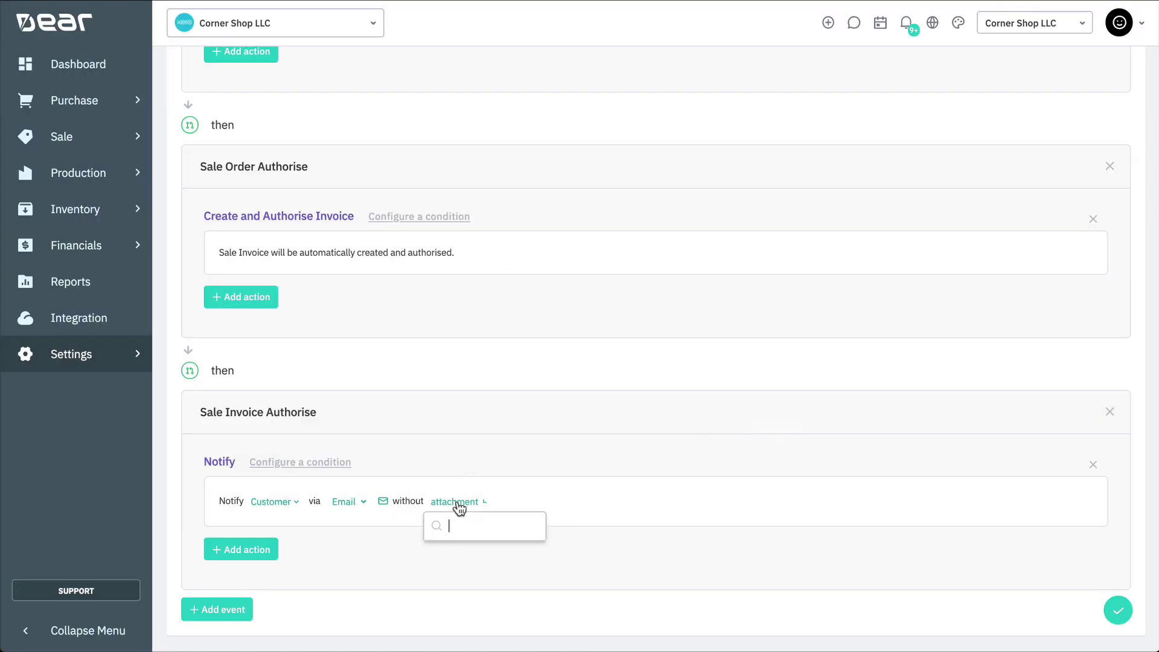
{"action": "left_click", "coordinate": [466, 412]}
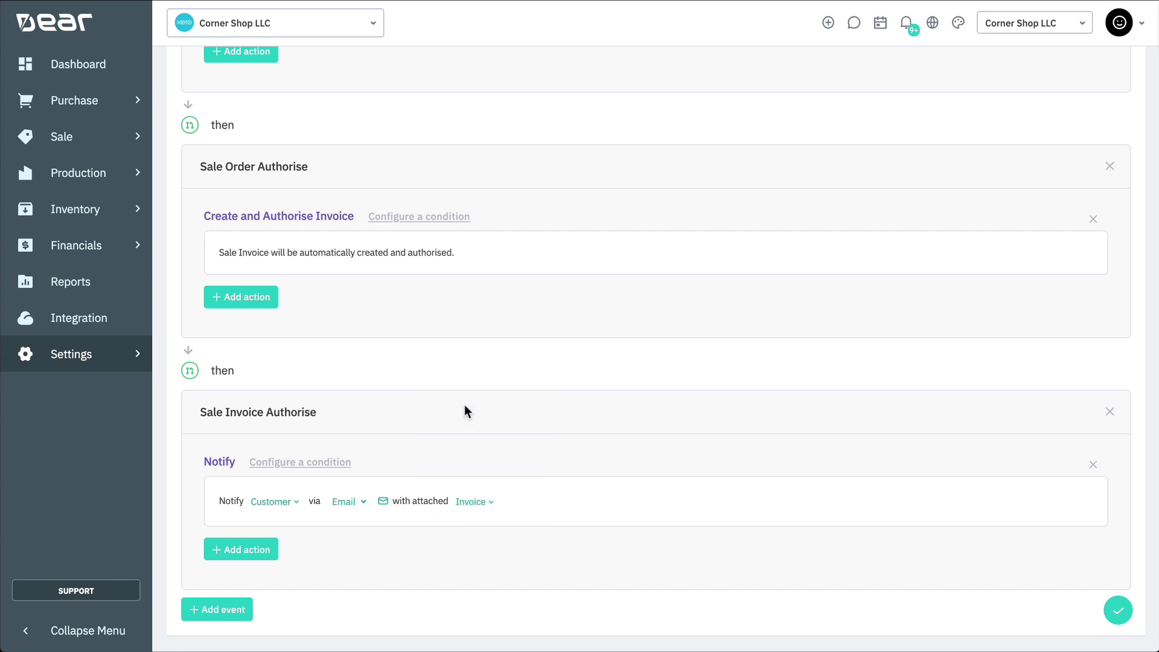
{"action": "left_click", "coordinate": [258, 549]}
{"action": "scroll", "coordinate": [335, 490], "scroll_direction": "down", "scroll_amount": 2}
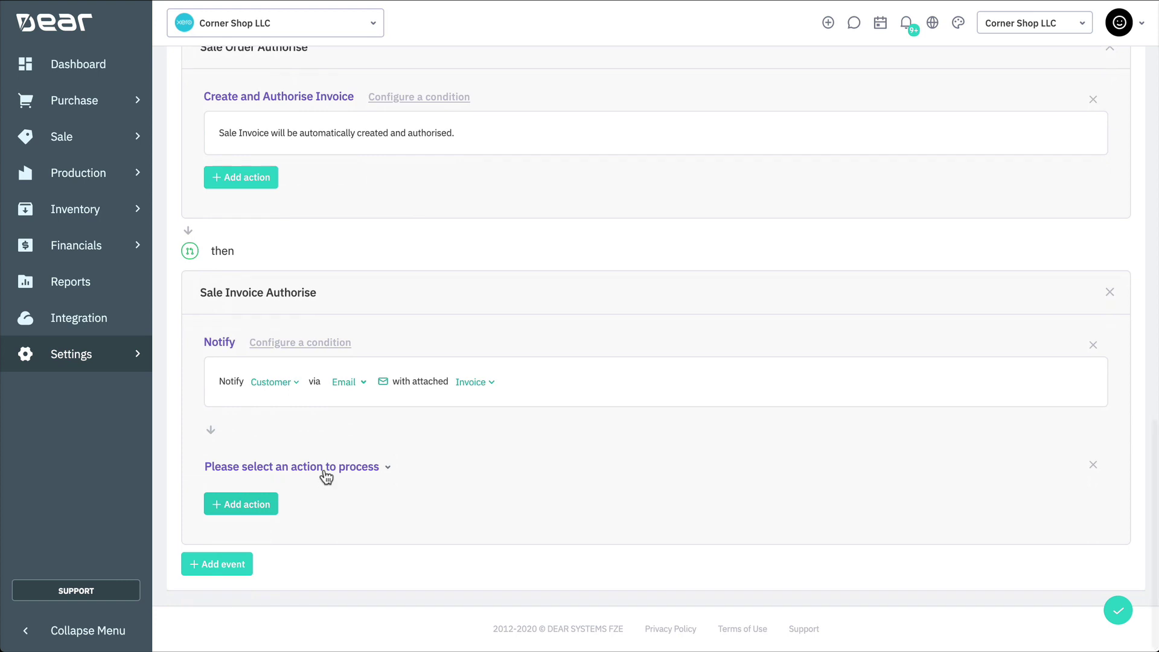
- Add a Wait Payment action to the invoice event: 14 days, retried 1 time
{"action": "left_click", "coordinate": [323, 468]}
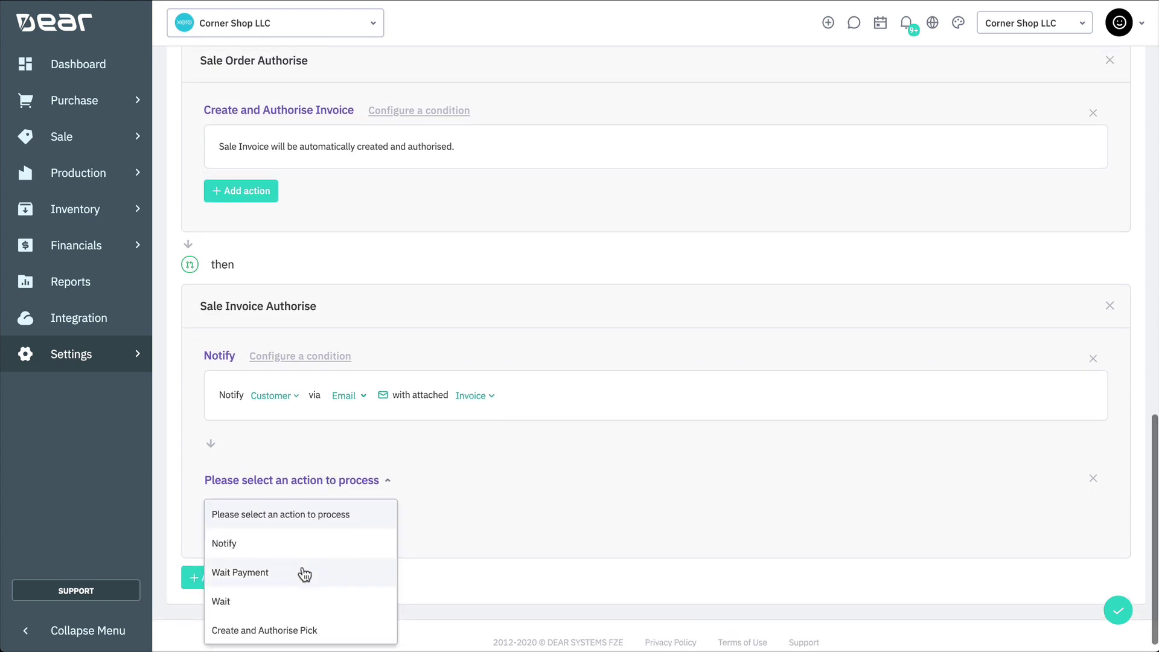
{"action": "left_click", "coordinate": [304, 572]}
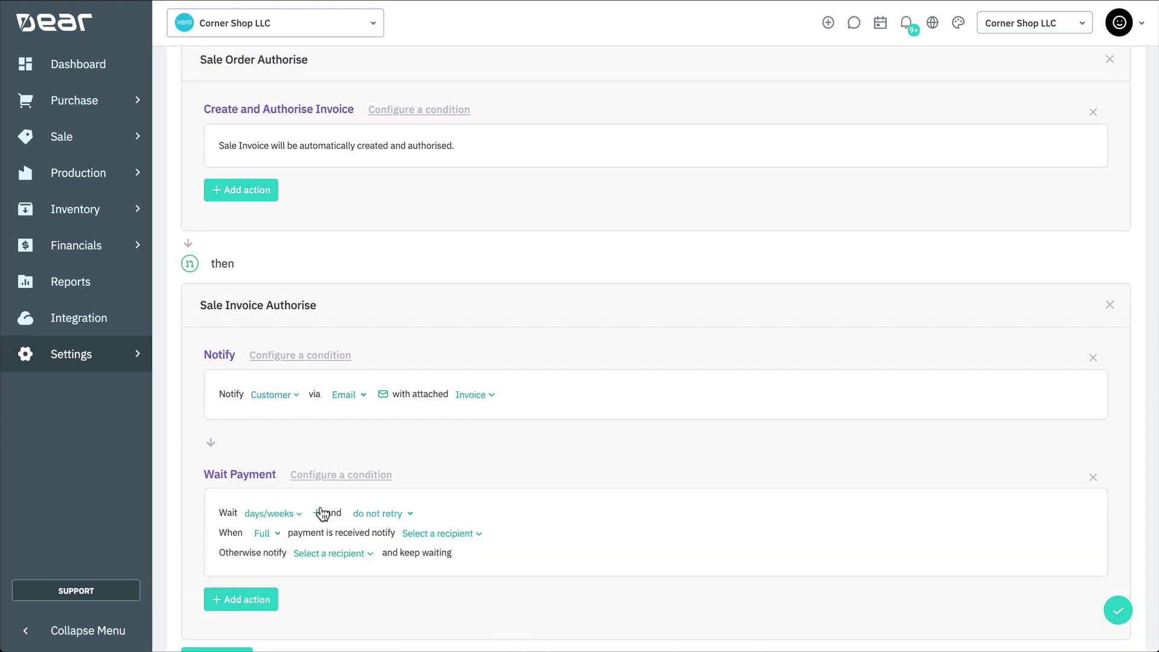
{"action": "scroll", "coordinate": [319, 482], "scroll_direction": "up", "scroll_amount": 1}
{"action": "left_click", "coordinate": [284, 520]}
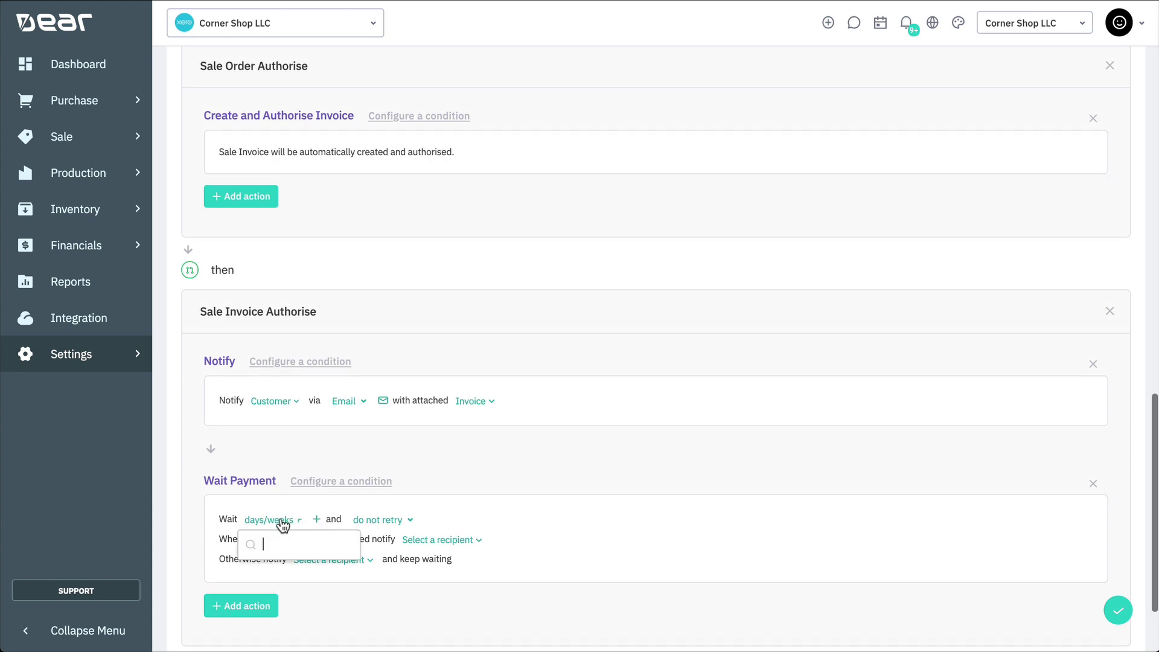
{"action": "left_click", "coordinate": [282, 629]}
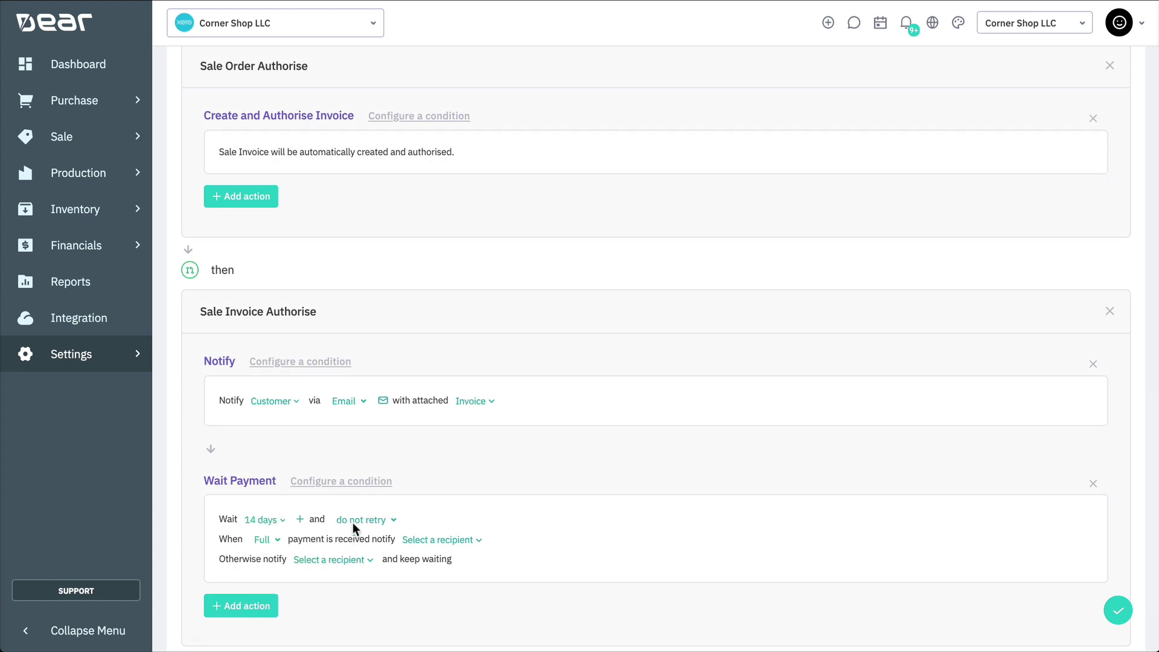
{"action": "left_click", "coordinate": [354, 520]}
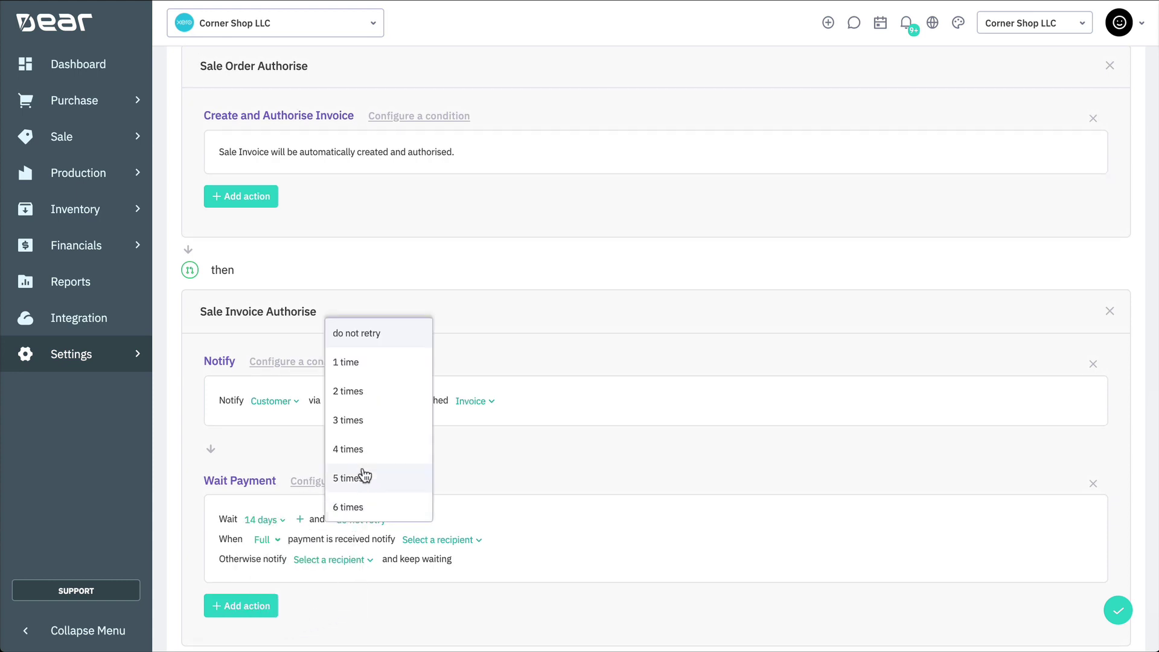
{"action": "left_click", "coordinate": [363, 373]}
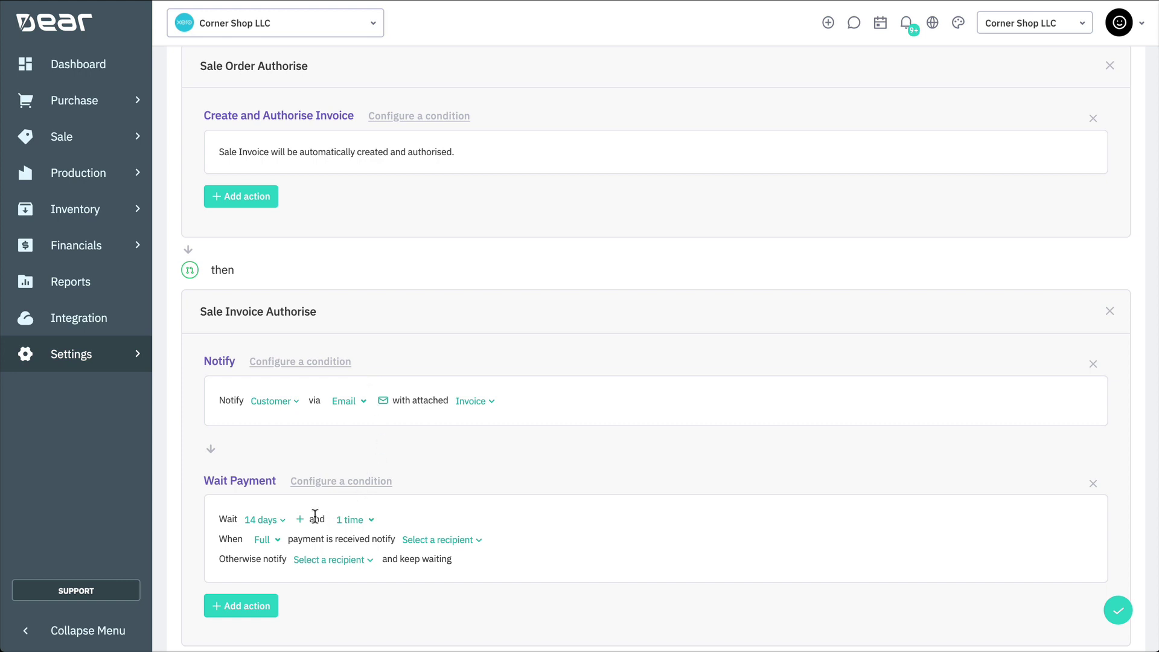
- On partial payment of 50% or more, email Accounting and save the partially paid template
{"action": "scroll", "coordinate": [273, 543], "scroll_direction": "down", "scroll_amount": 1}
{"action": "left_click", "coordinate": [273, 544]}
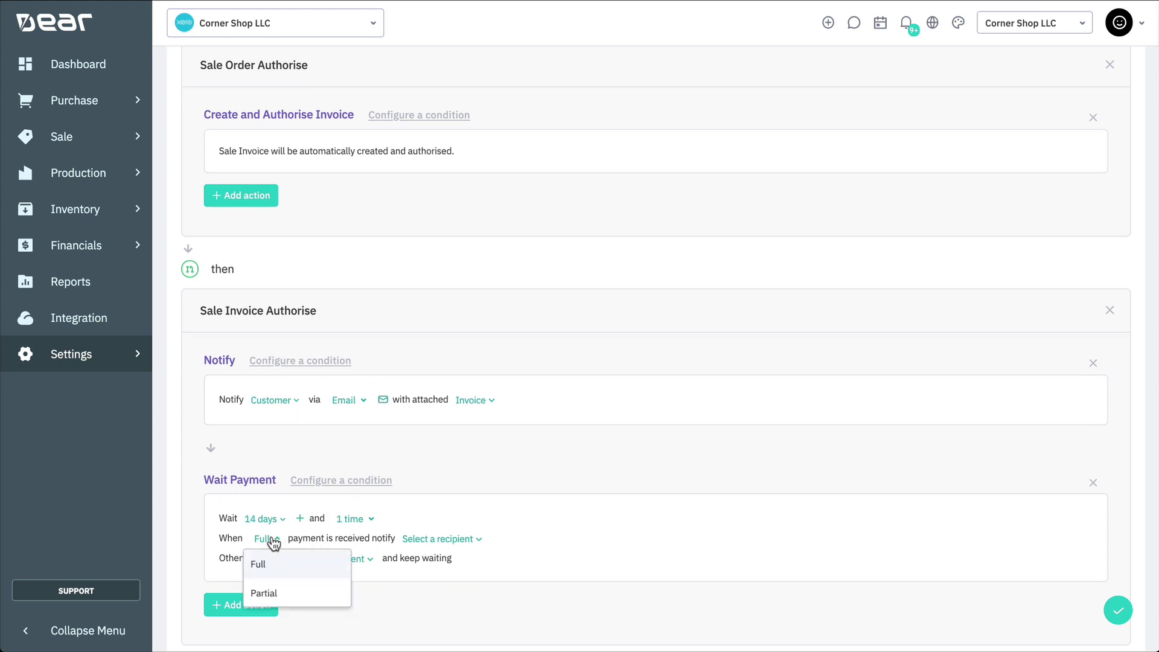
{"action": "left_click", "coordinate": [271, 590]}
{"action": "left_click", "coordinate": [422, 539]}
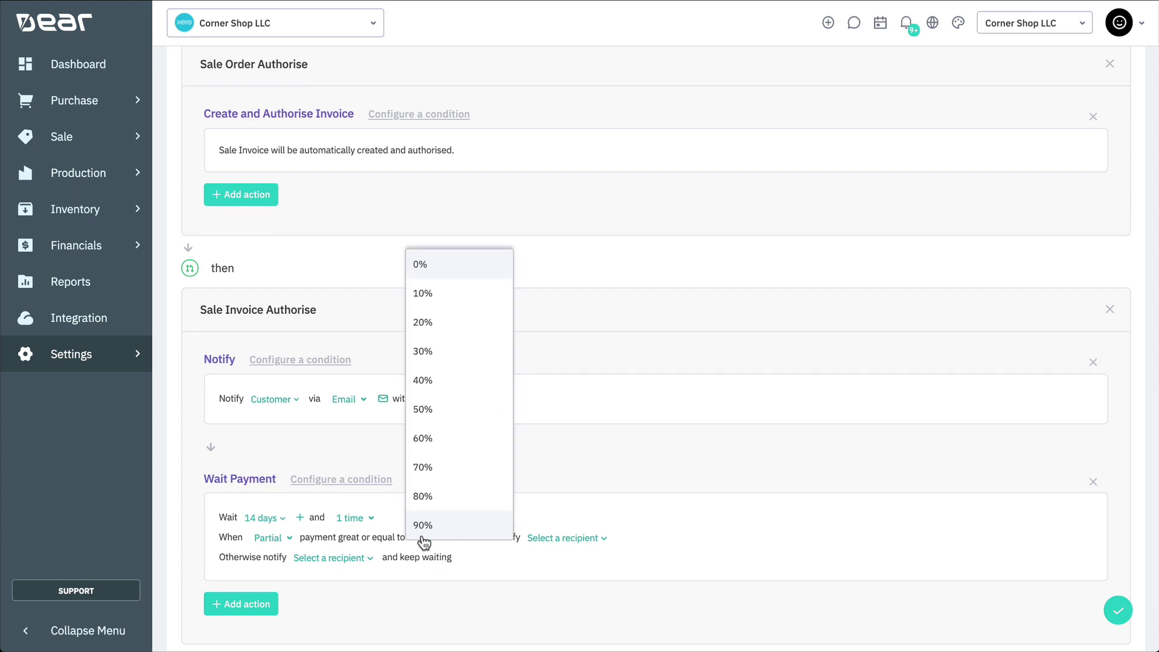
{"action": "left_click", "coordinate": [430, 406]}
{"action": "left_click", "coordinate": [543, 539]}
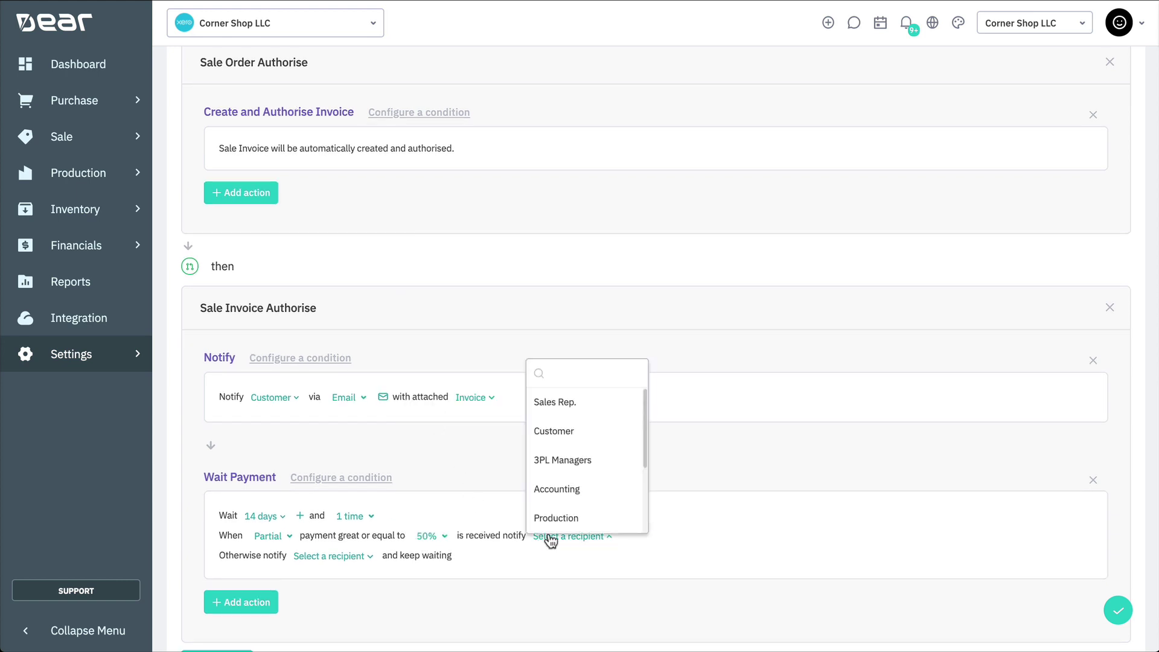
{"action": "left_click", "coordinate": [554, 492]}
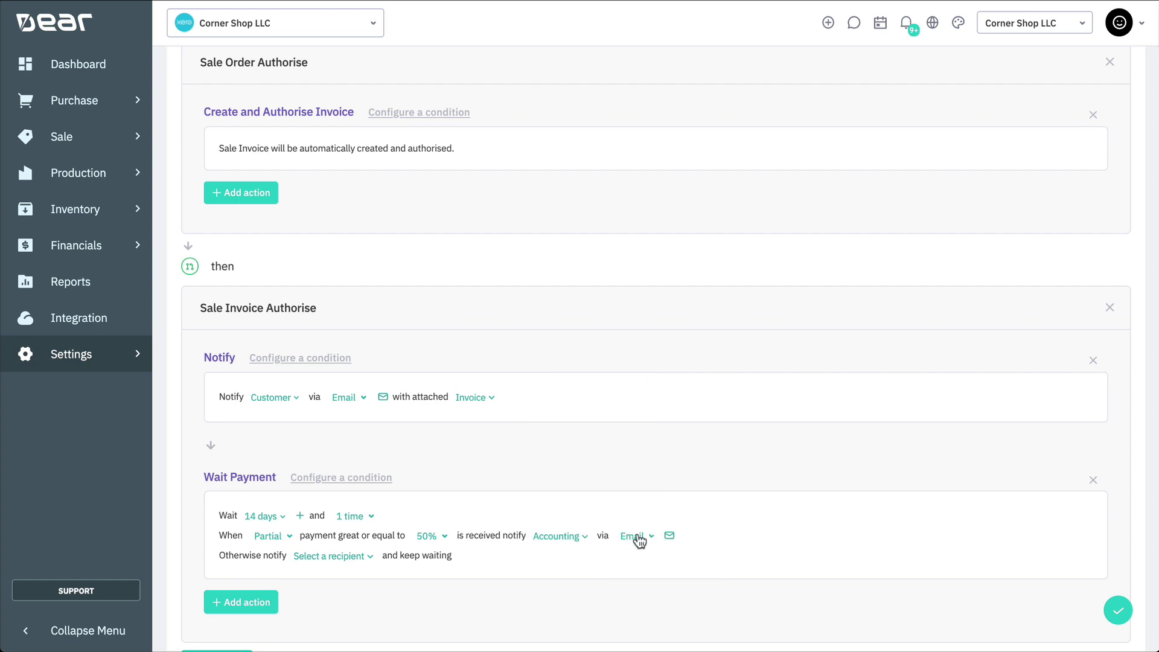
{"action": "left_click", "coordinate": [668, 535]}
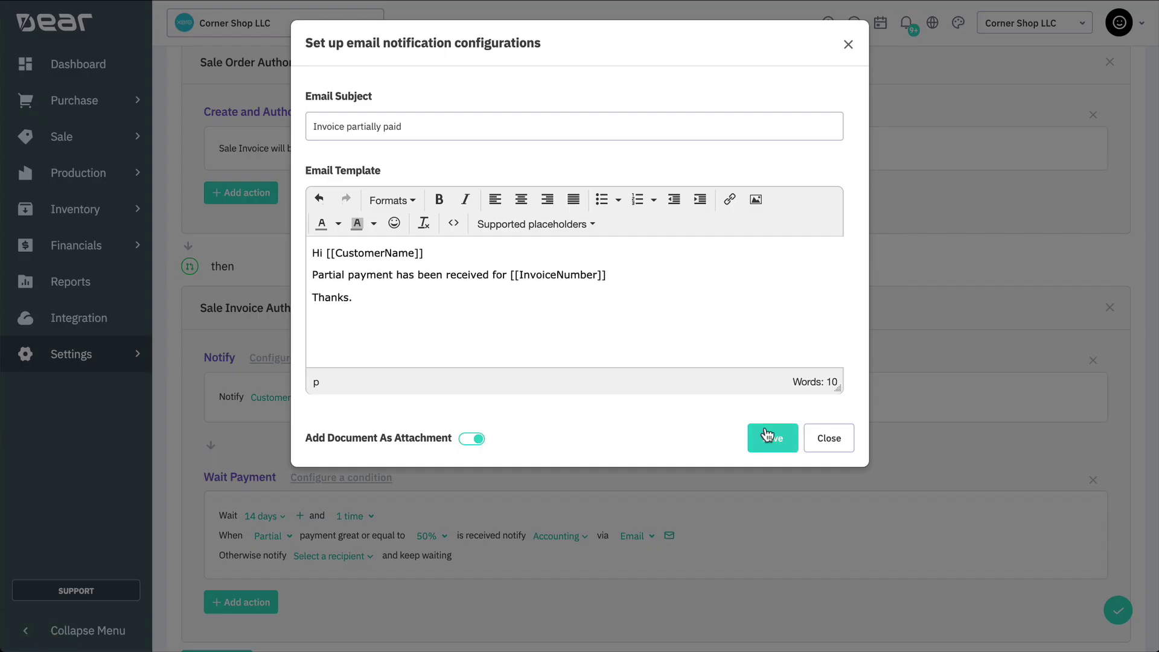
{"action": "left_click", "coordinate": [766, 438]}
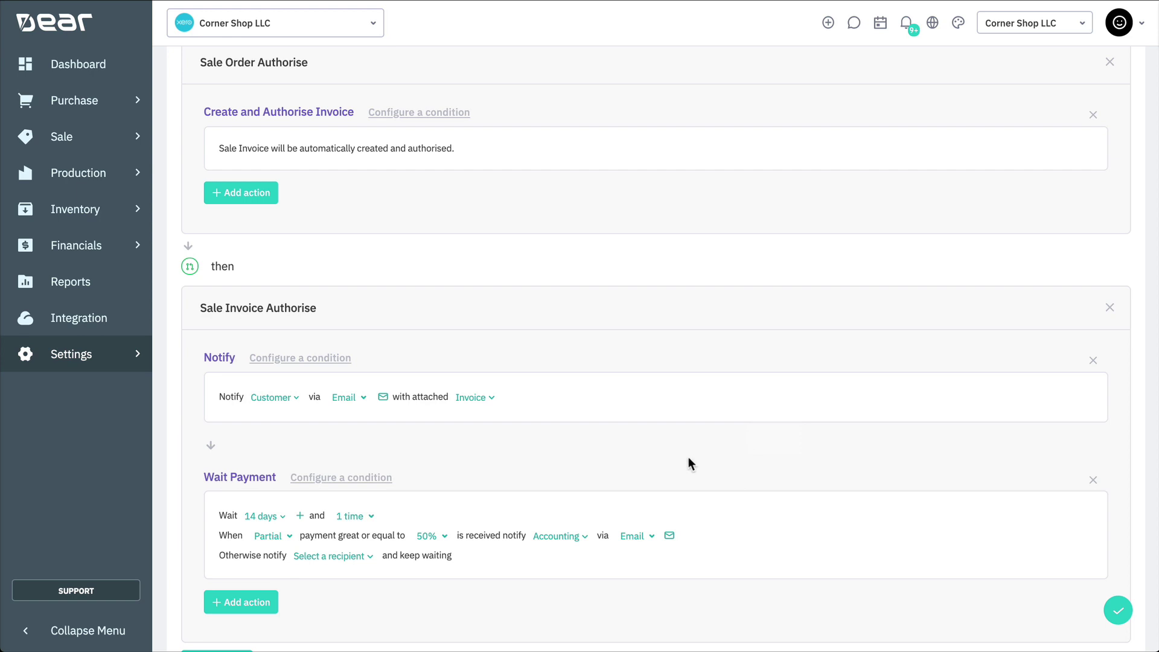
- Otherwise email the Customer, saving the payment required email template
{"action": "left_click", "coordinate": [321, 554]}
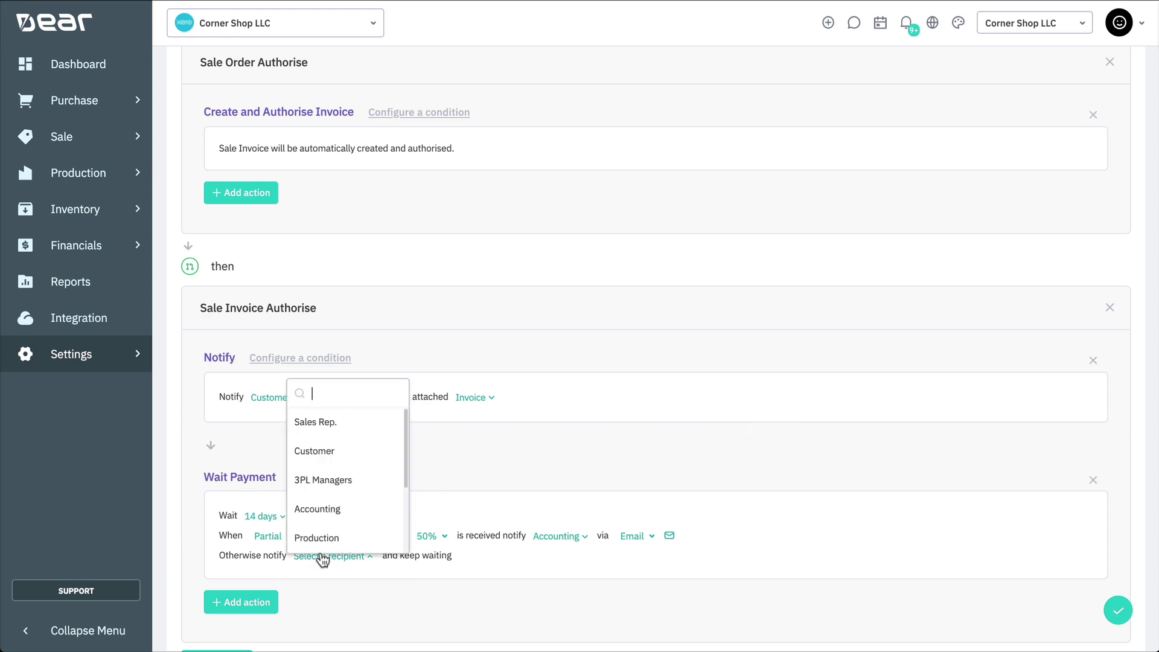
{"action": "left_click", "coordinate": [331, 454]}
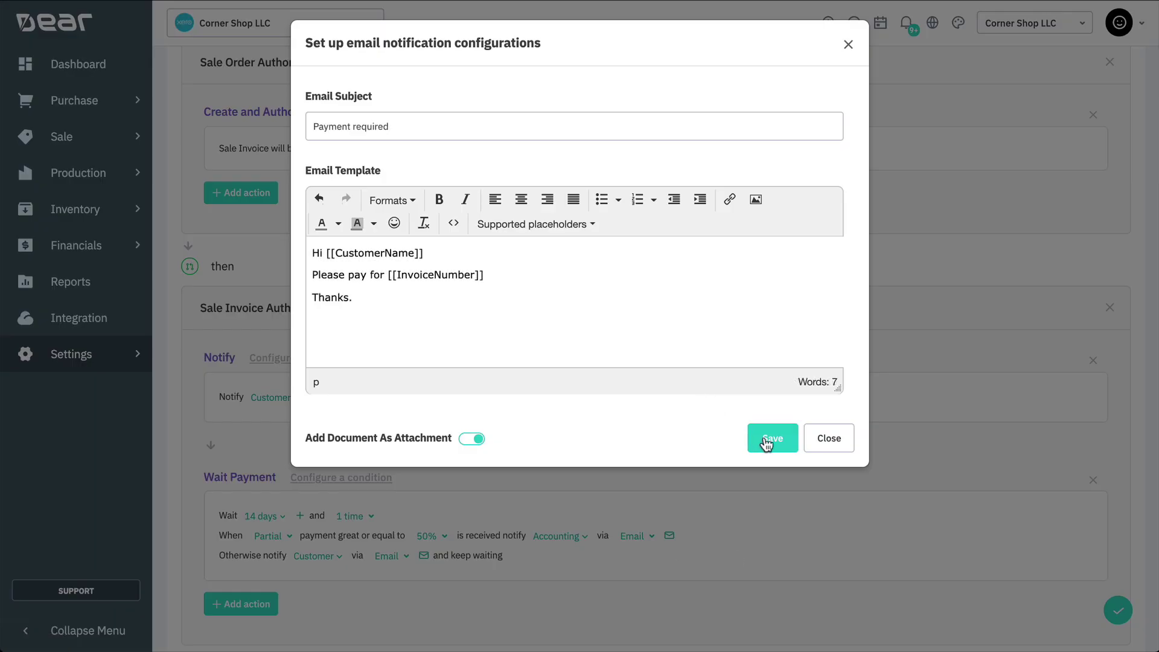
{"action": "left_click", "coordinate": [767, 438]}
{"action": "scroll", "coordinate": [765, 444], "scroll_direction": "down", "scroll_amount": 1}
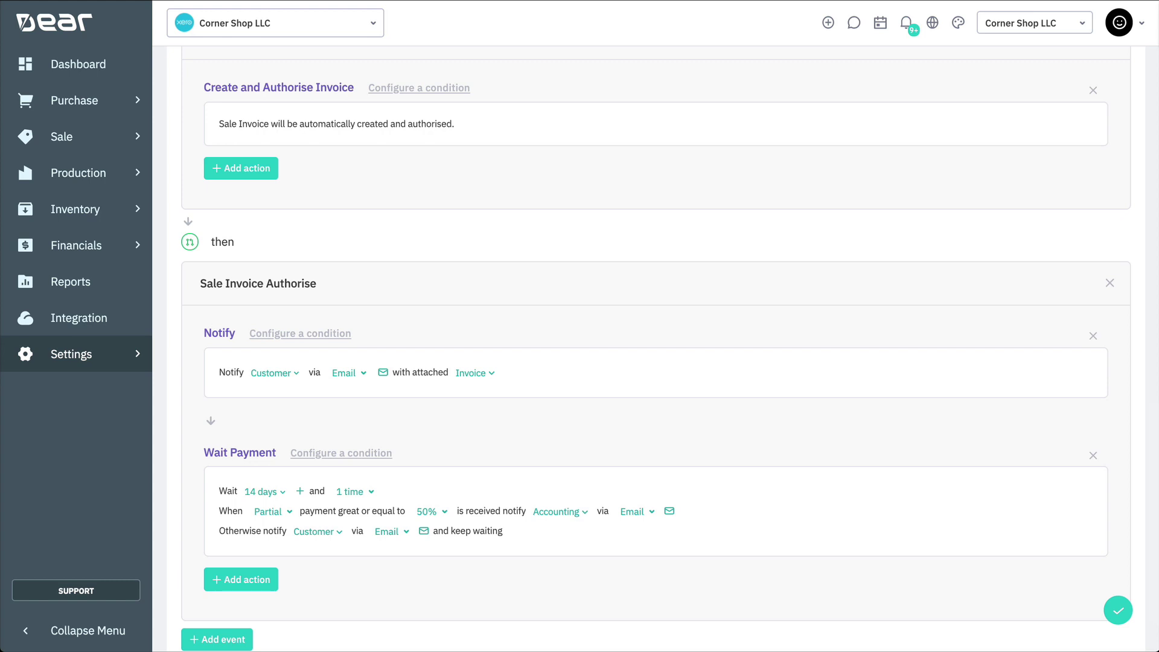
{"action": "scroll", "coordinate": [705, 382], "scroll_direction": "down", "scroll_amount": 3}
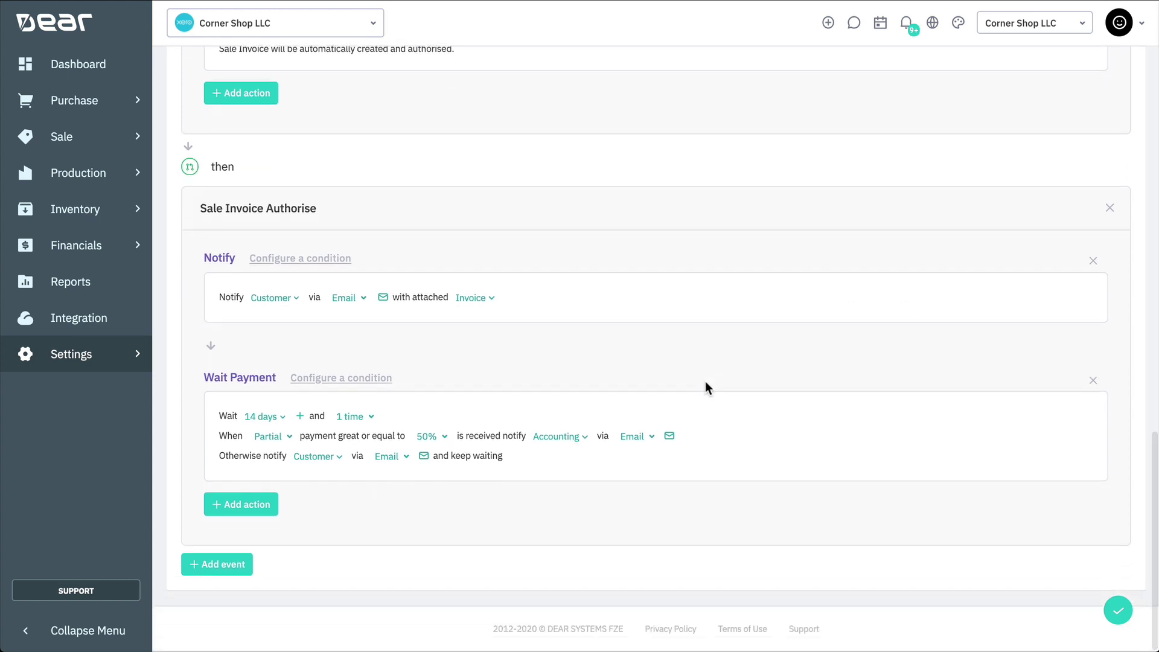
- Chain a new Sale Payment Received event onto the workflow
{"action": "left_click", "coordinate": [220, 565]}
{"action": "scroll", "coordinate": [364, 528], "scroll_direction": "down", "scroll_amount": 4}
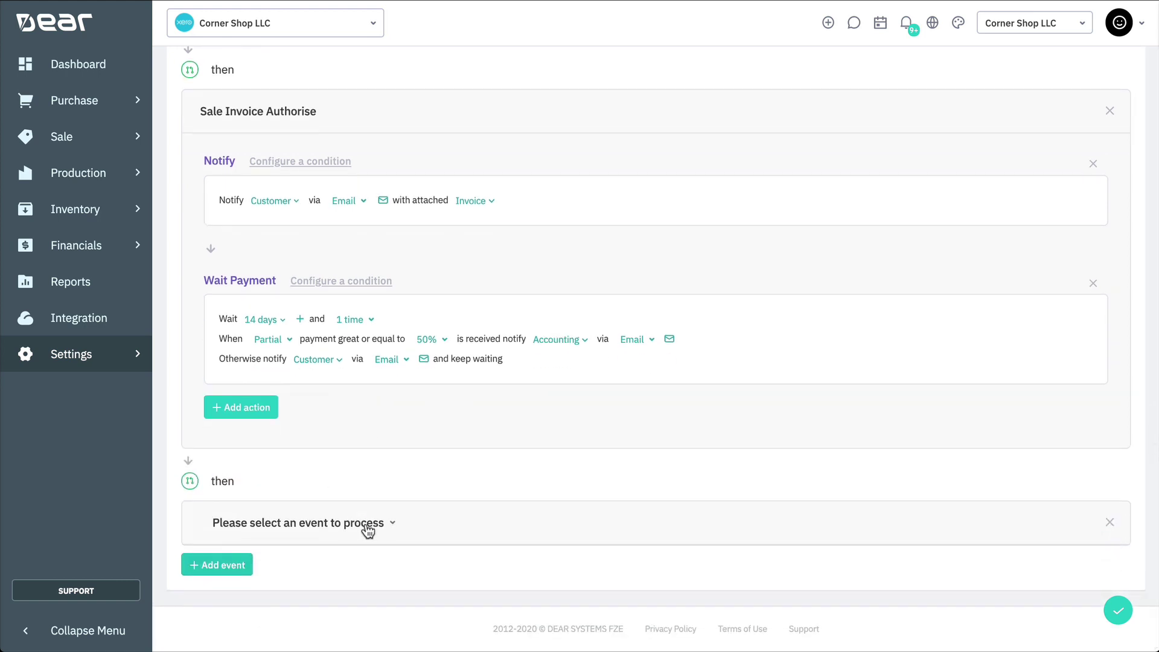
{"action": "left_click", "coordinate": [365, 527]}
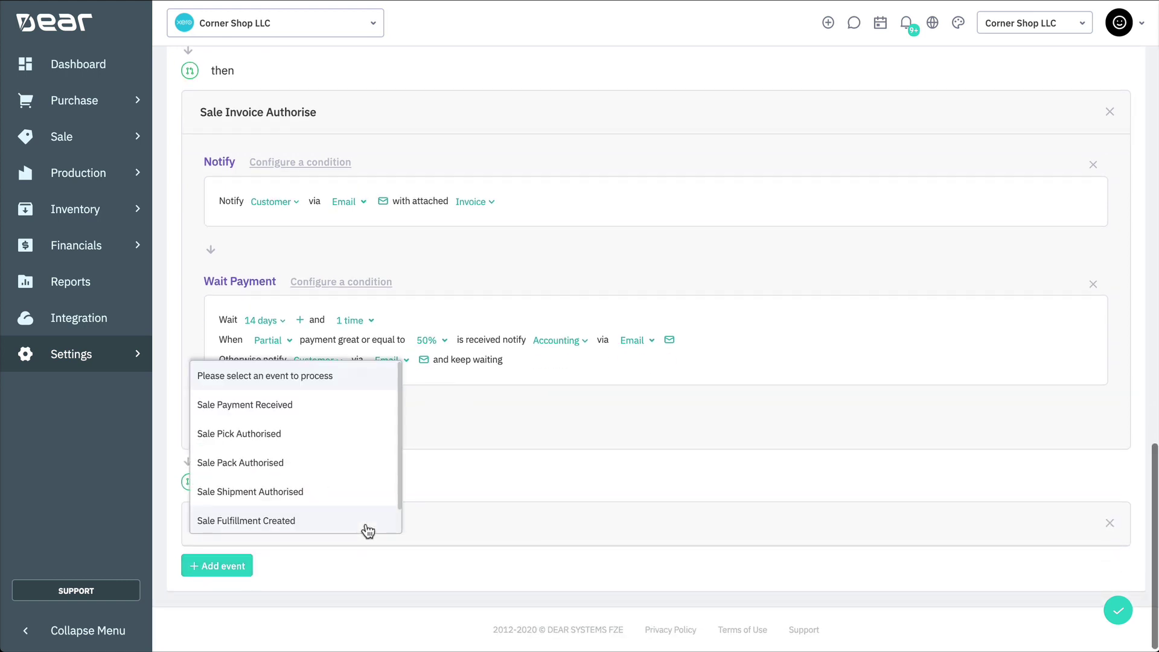
{"action": "left_click", "coordinate": [309, 404]}
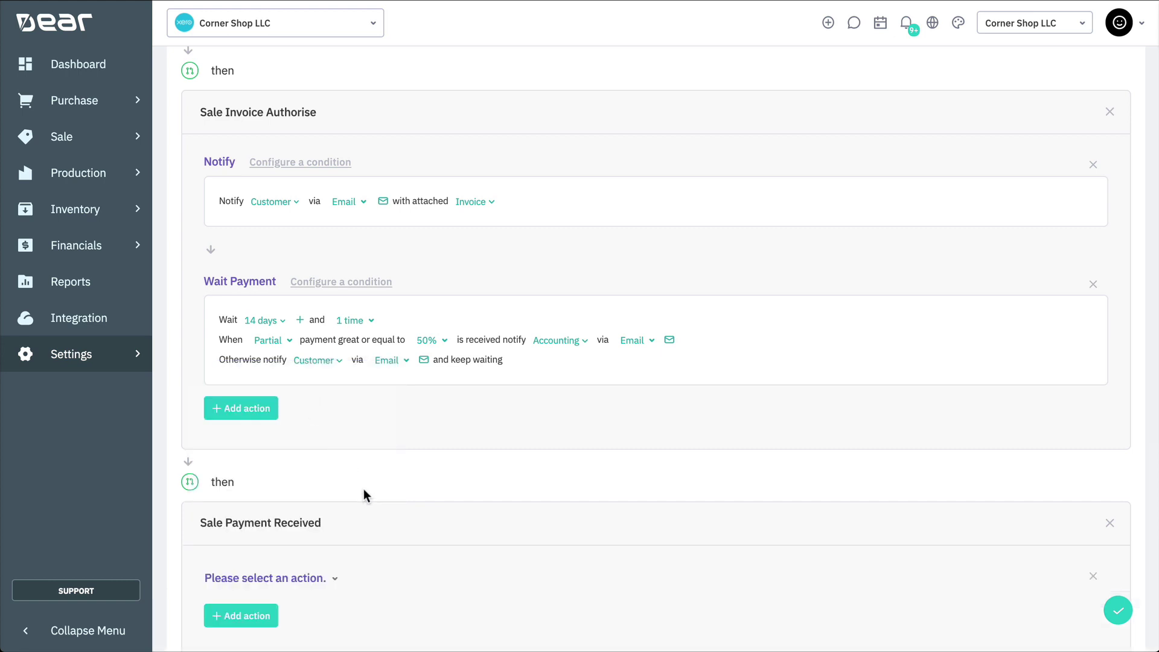
{"action": "scroll", "coordinate": [364, 489], "scroll_direction": "down", "scroll_amount": 3}
- Give it a Notify action emailing the Warehouse mailing list, and save the email settings
{"action": "left_click", "coordinate": [300, 474]}
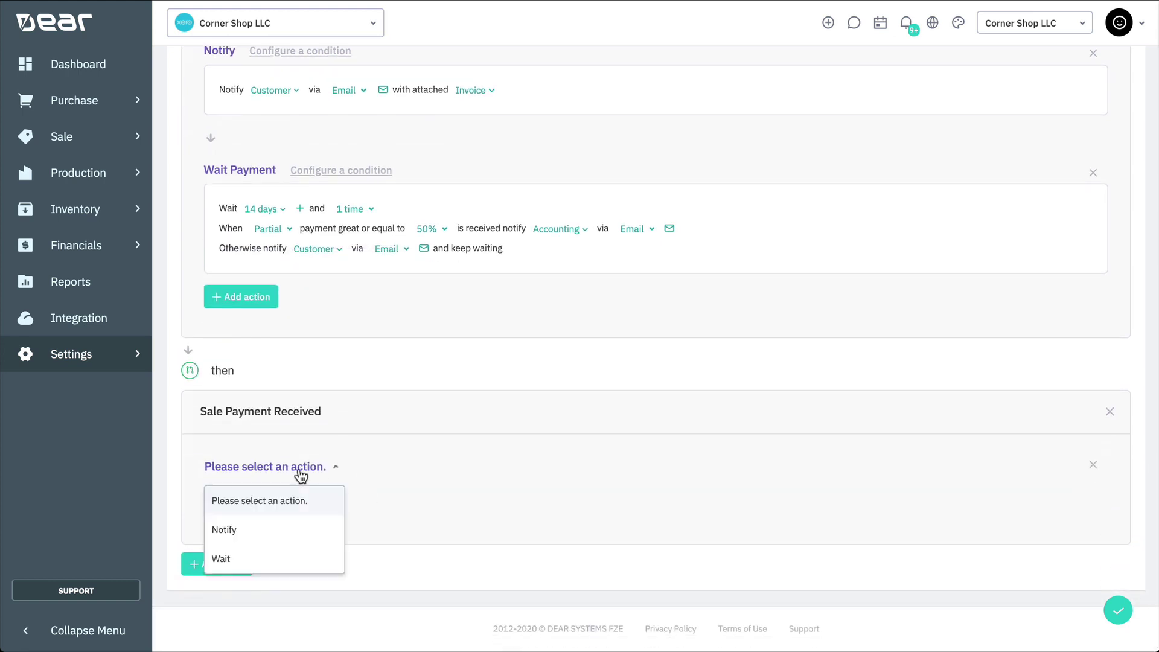
{"action": "left_click", "coordinate": [267, 533]}
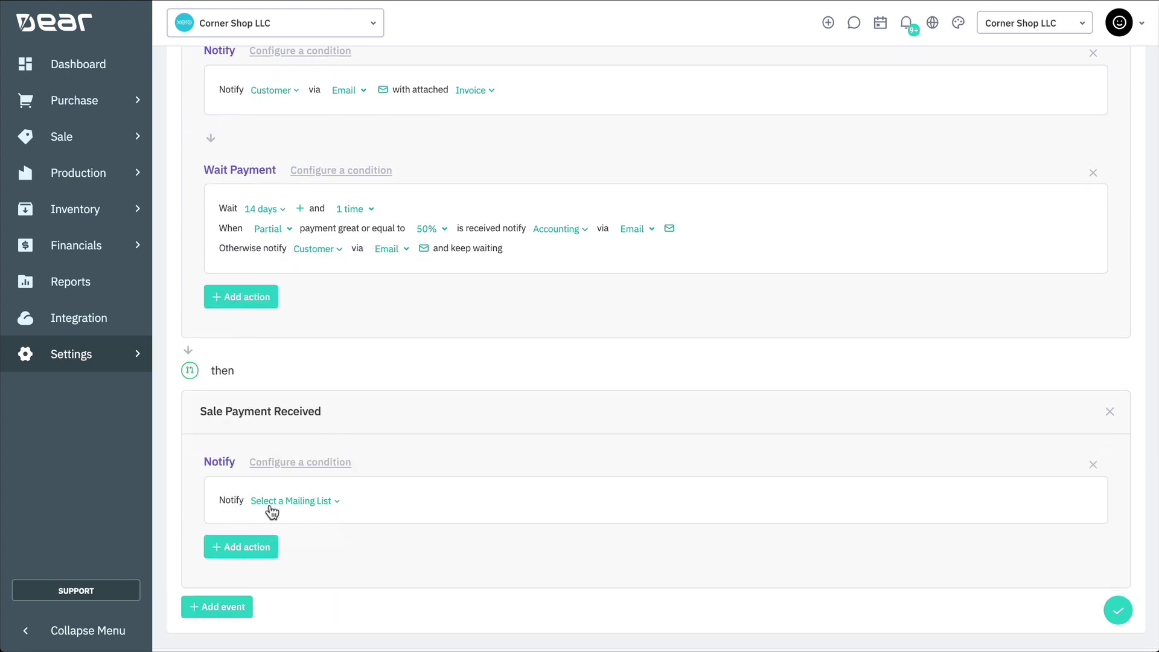
{"action": "left_click", "coordinate": [272, 507]}
{"action": "scroll", "coordinate": [277, 483], "scroll_direction": "down", "scroll_amount": 3}
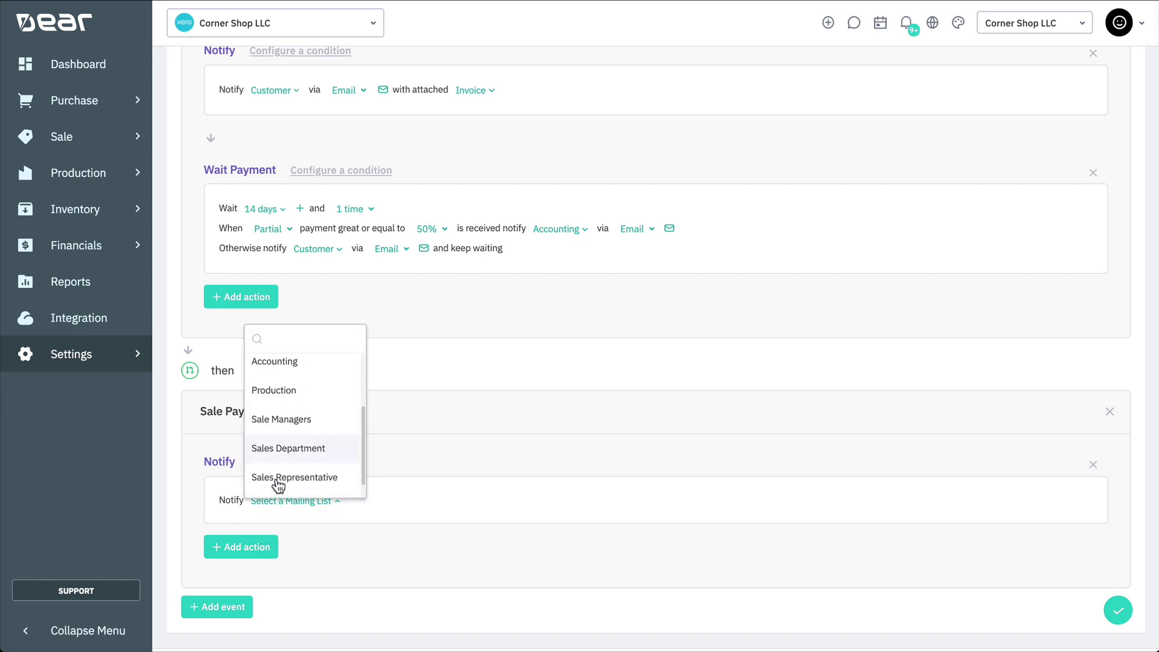
{"action": "left_click", "coordinate": [277, 483]}
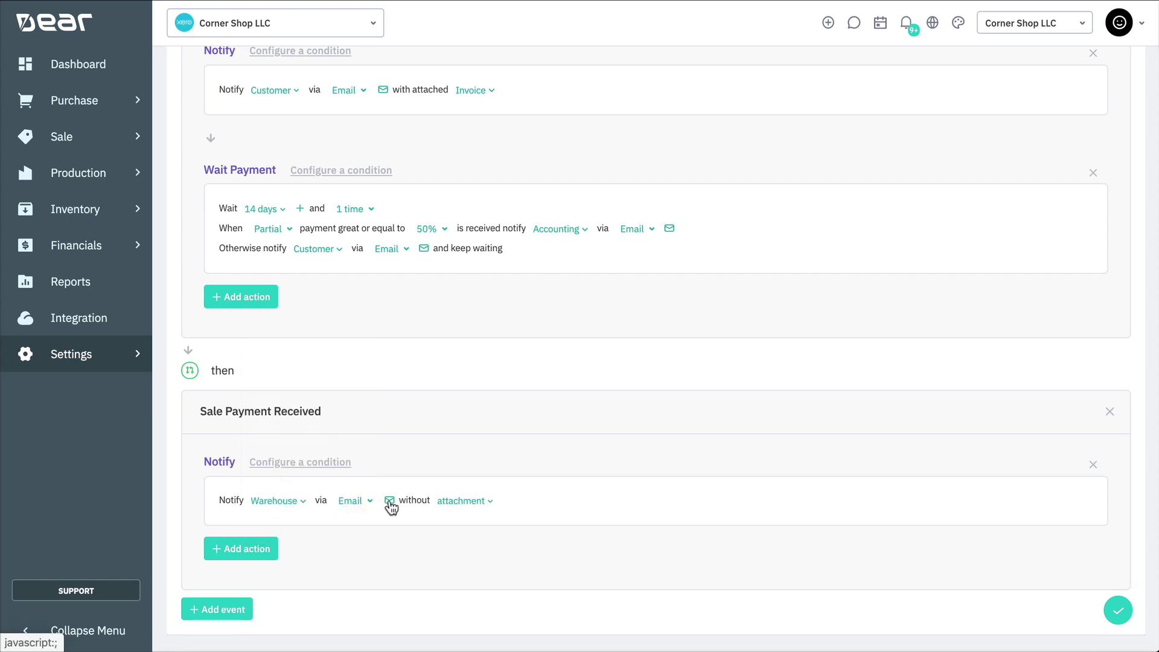
{"action": "left_click", "coordinate": [389, 501]}
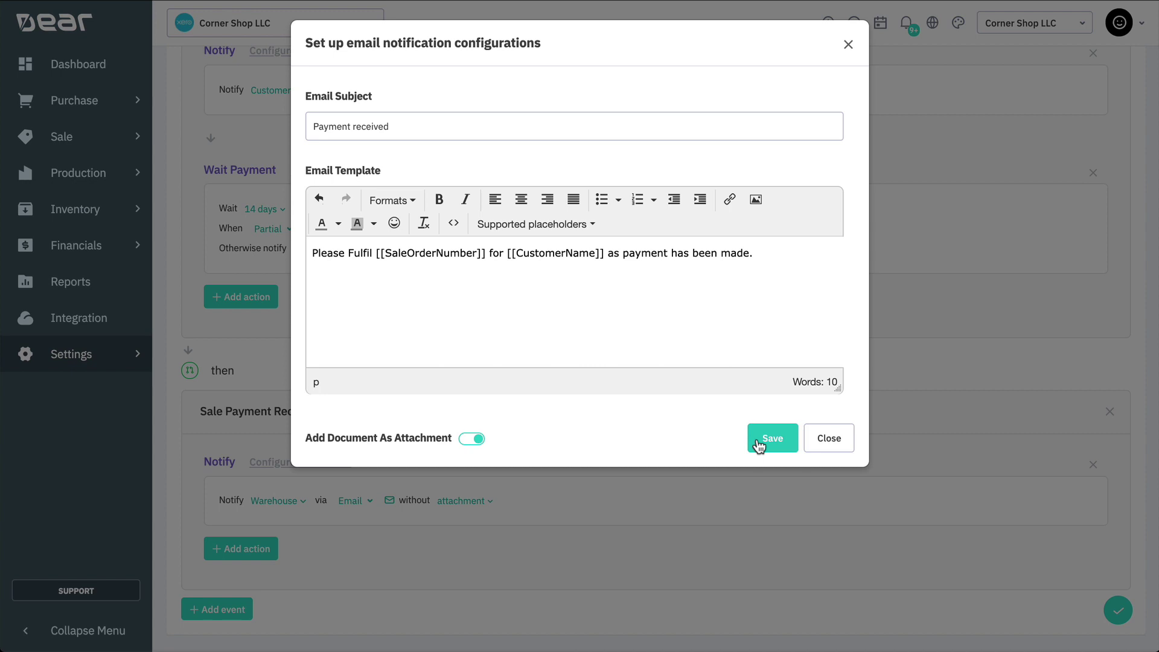
{"action": "left_click", "coordinate": [772, 438]}
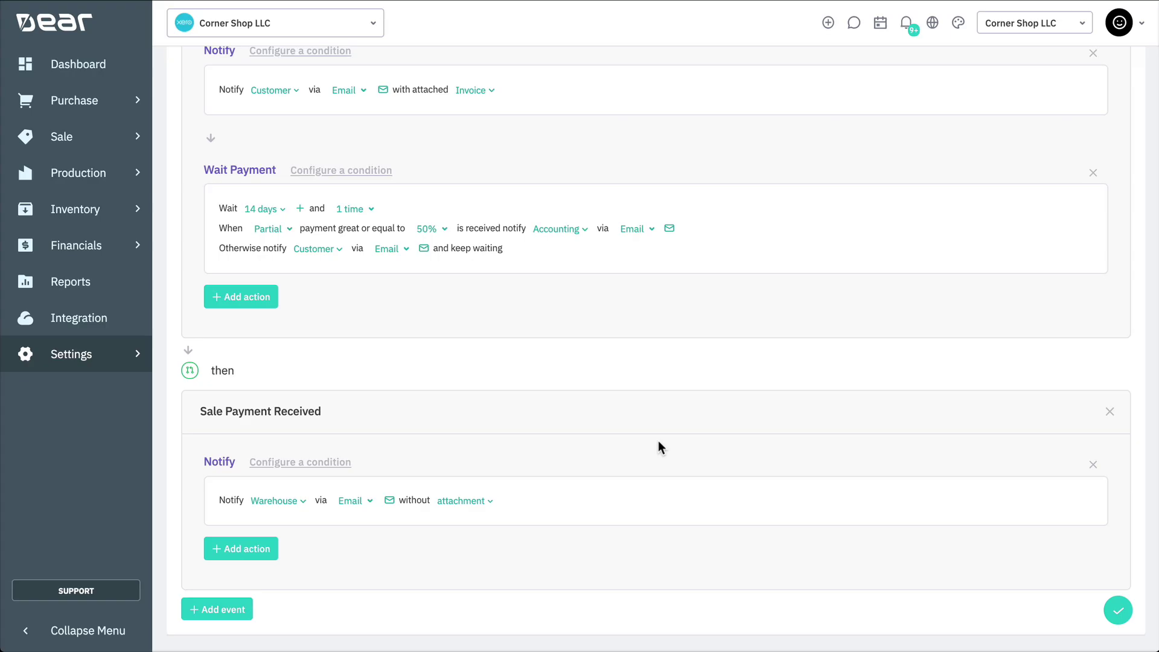
{"action": "scroll", "coordinate": [658, 444], "scroll_direction": "down", "scroll_amount": 2}
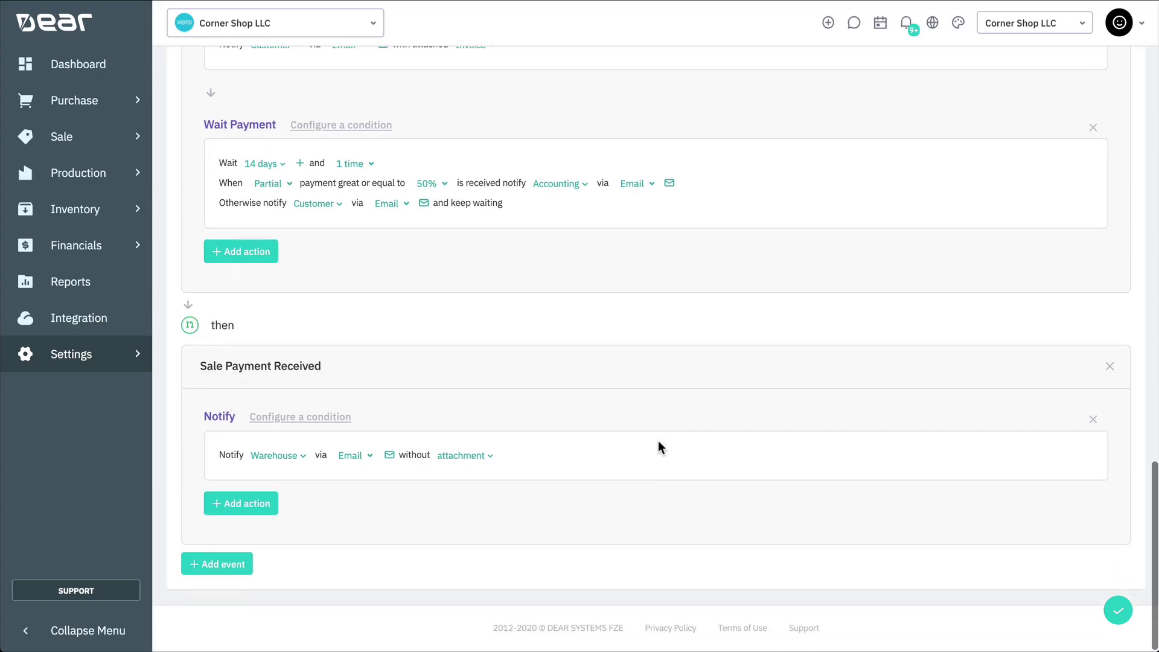
- Chain a new Sale Shipment Authorised event onto the workflow
{"action": "left_click", "coordinate": [234, 566]}
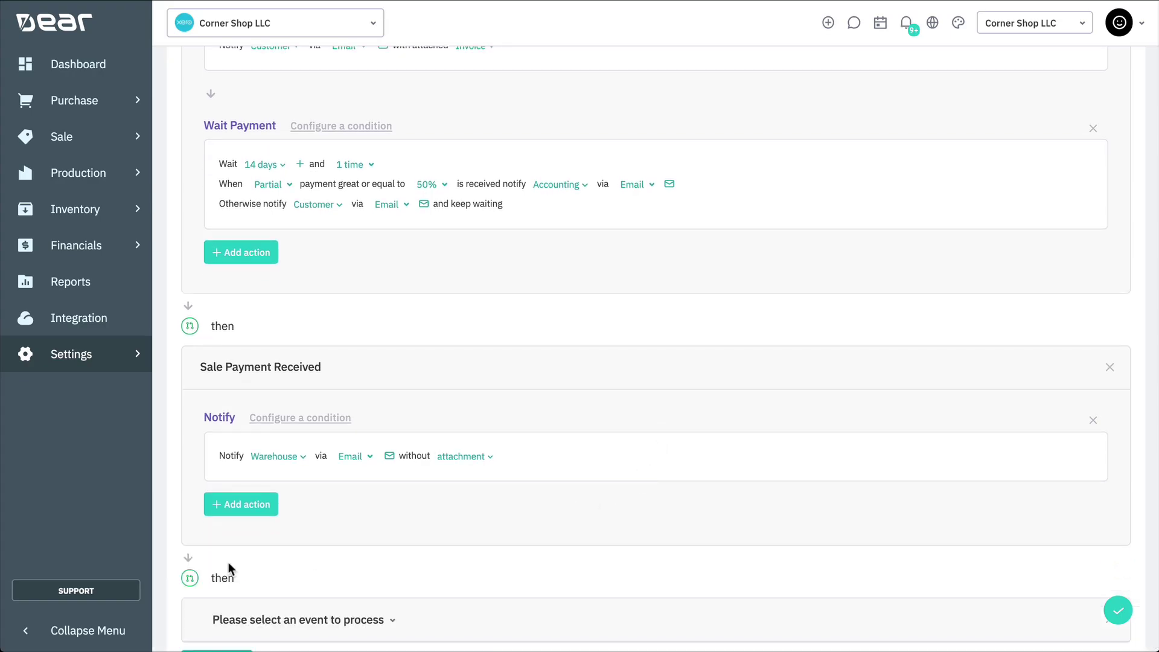
{"action": "scroll", "coordinate": [296, 563], "scroll_direction": "down", "scroll_amount": 2}
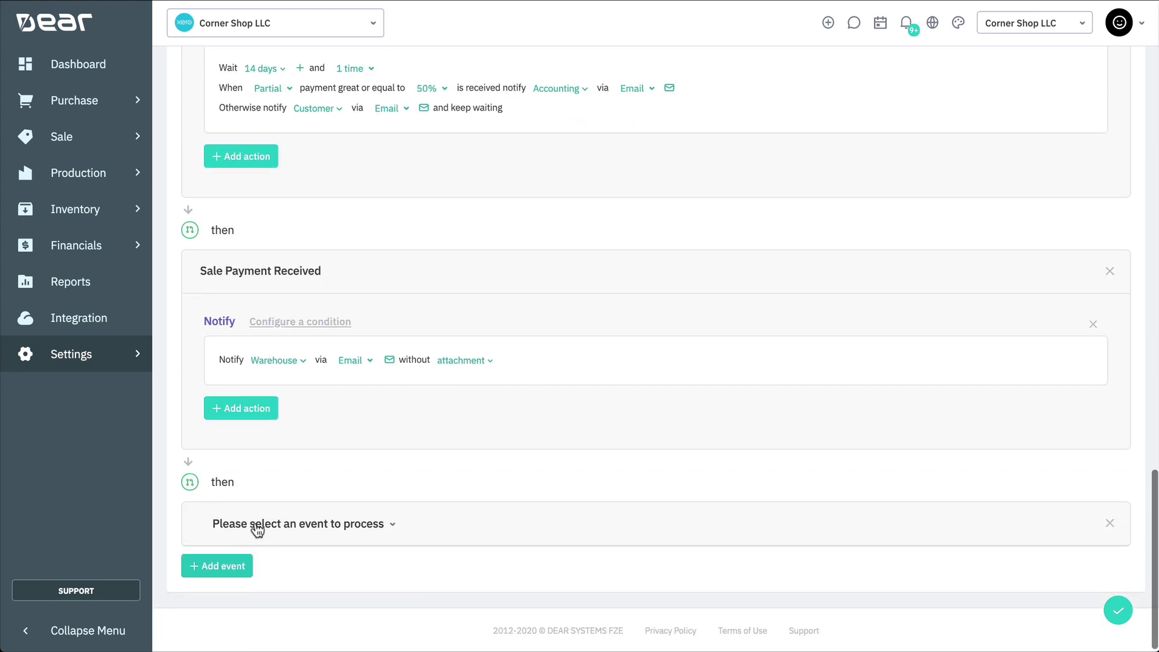
{"action": "left_click", "coordinate": [292, 528]}
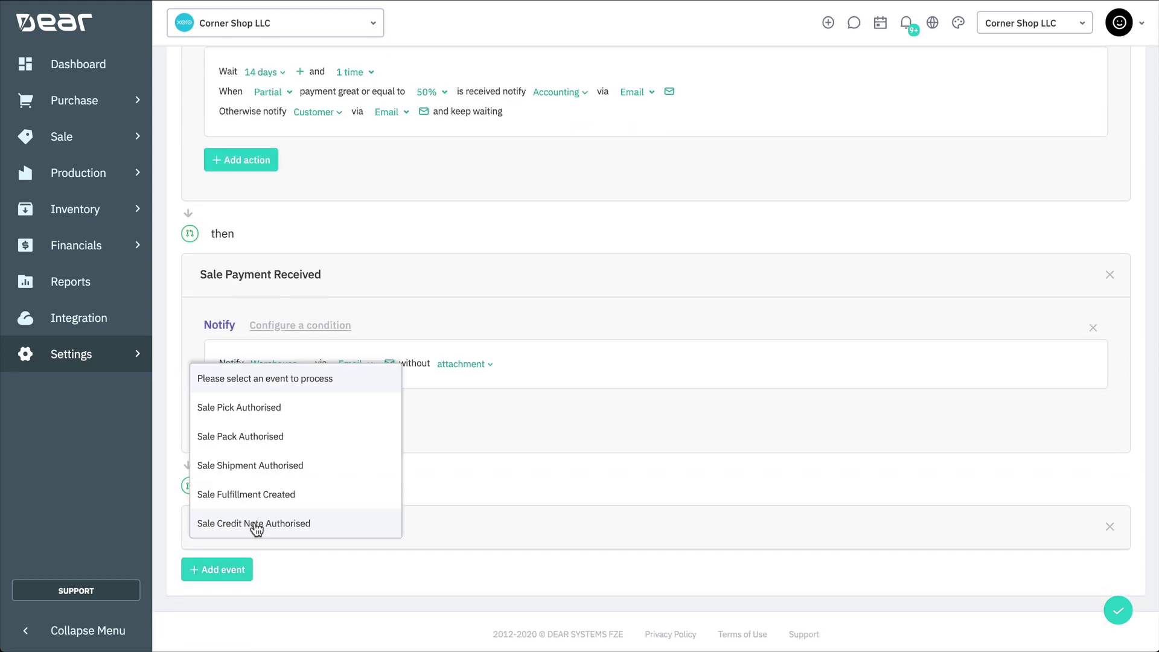
{"action": "left_click", "coordinate": [319, 477]}
{"action": "scroll", "coordinate": [326, 495], "scroll_direction": "down", "scroll_amount": 2}
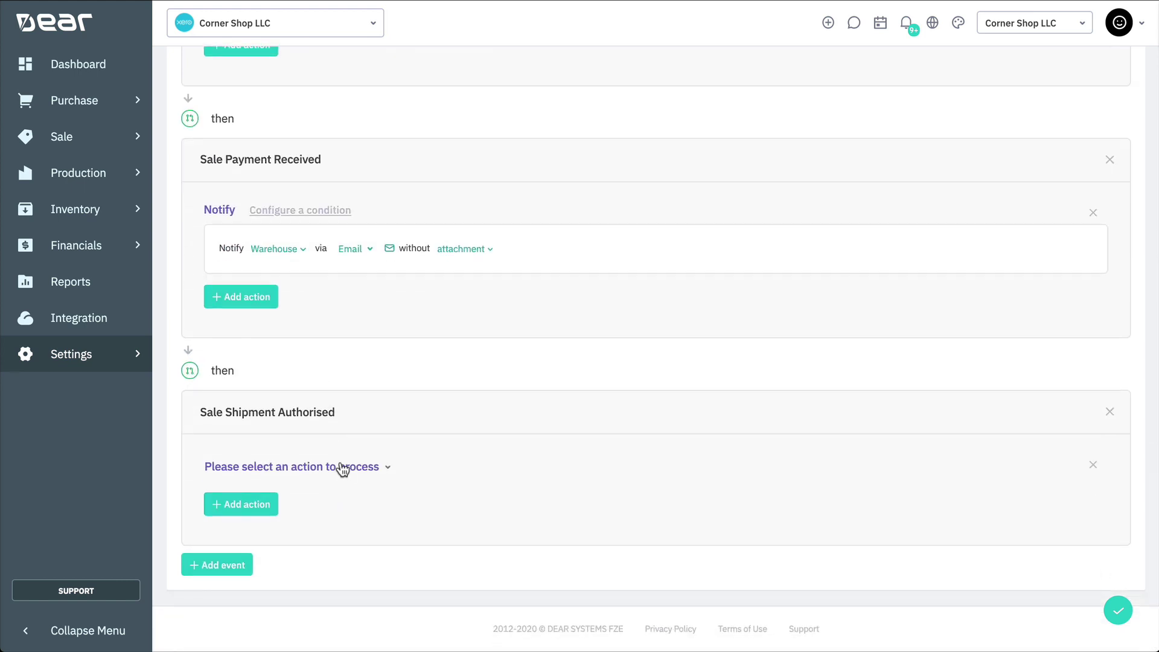
- Add a Notify action emailing the Customer mailing list and save the email settings
{"action": "left_click", "coordinate": [341, 468]}
{"action": "left_click", "coordinate": [282, 319]}
{"action": "left_click", "coordinate": [287, 501]}
{"action": "left_click", "coordinate": [285, 399]}
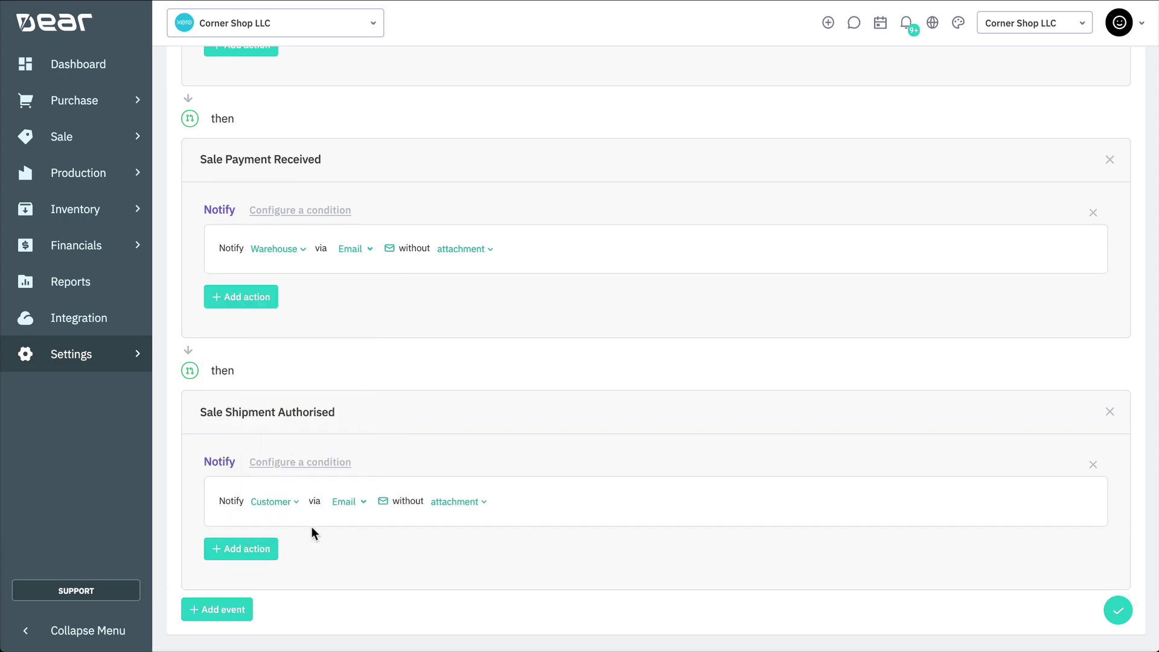
{"action": "left_click", "coordinate": [384, 504]}
{"action": "left_click", "coordinate": [758, 436]}
{"action": "scroll", "coordinate": [845, 382], "scroll_direction": "down", "scroll_amount": 1}
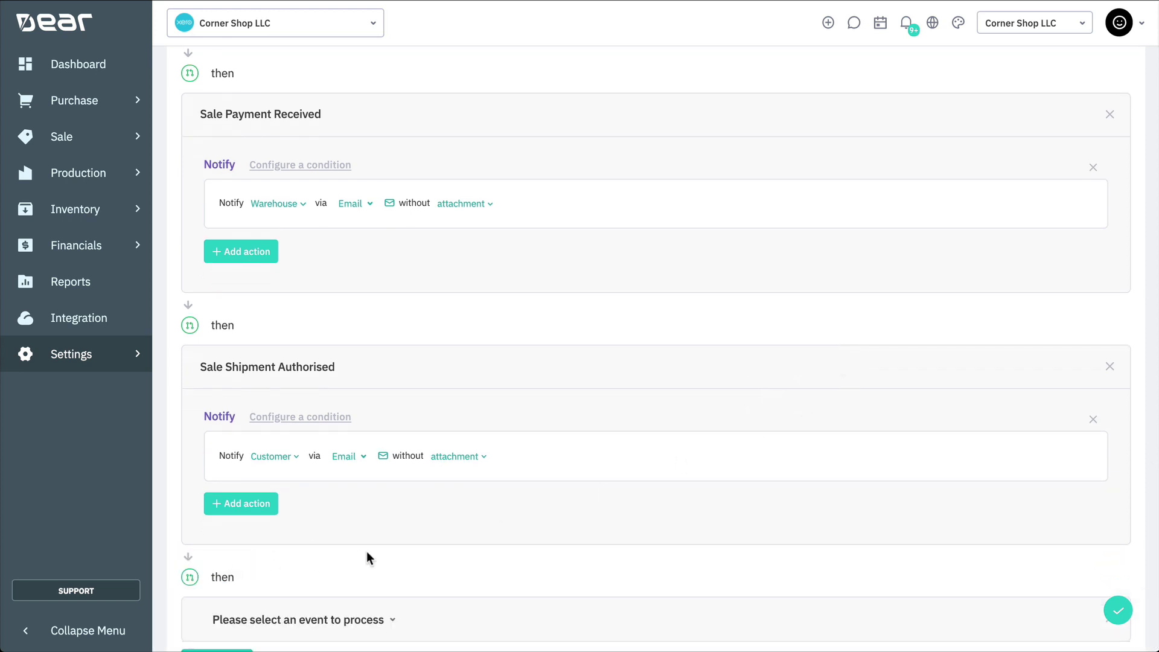
- Chain a Sale Fulfillment Created event with a 5-day Wait action
{"action": "scroll", "coordinate": [367, 554], "scroll_direction": "down", "scroll_amount": 2}
{"action": "left_click", "coordinate": [389, 522]}
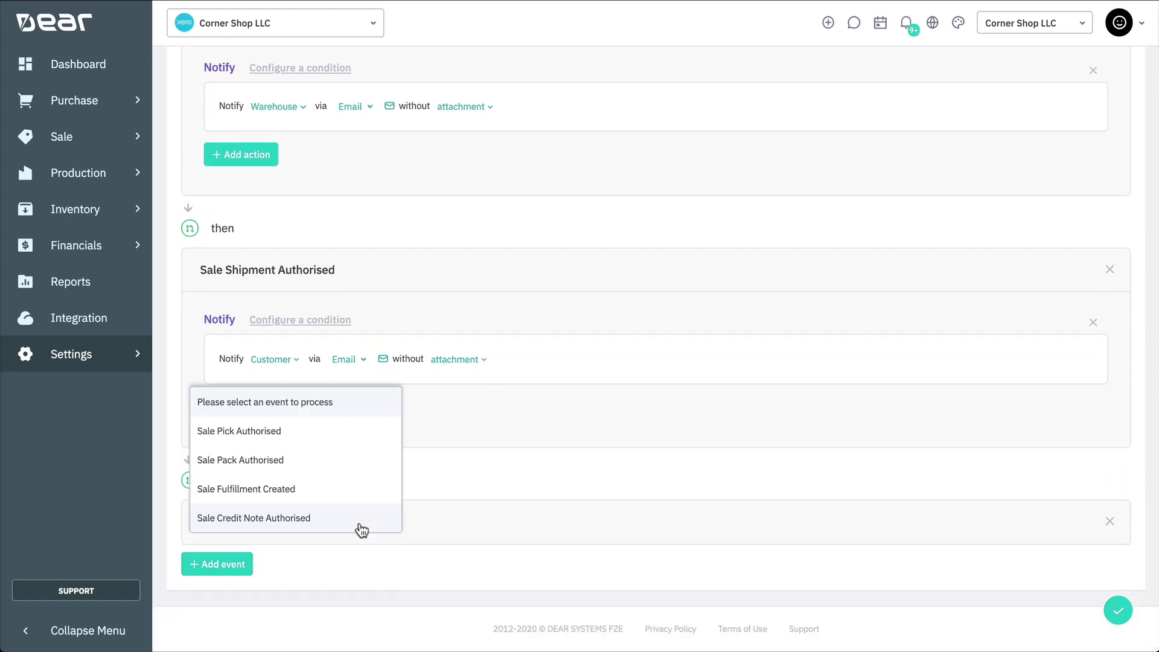
{"action": "left_click", "coordinate": [324, 490]}
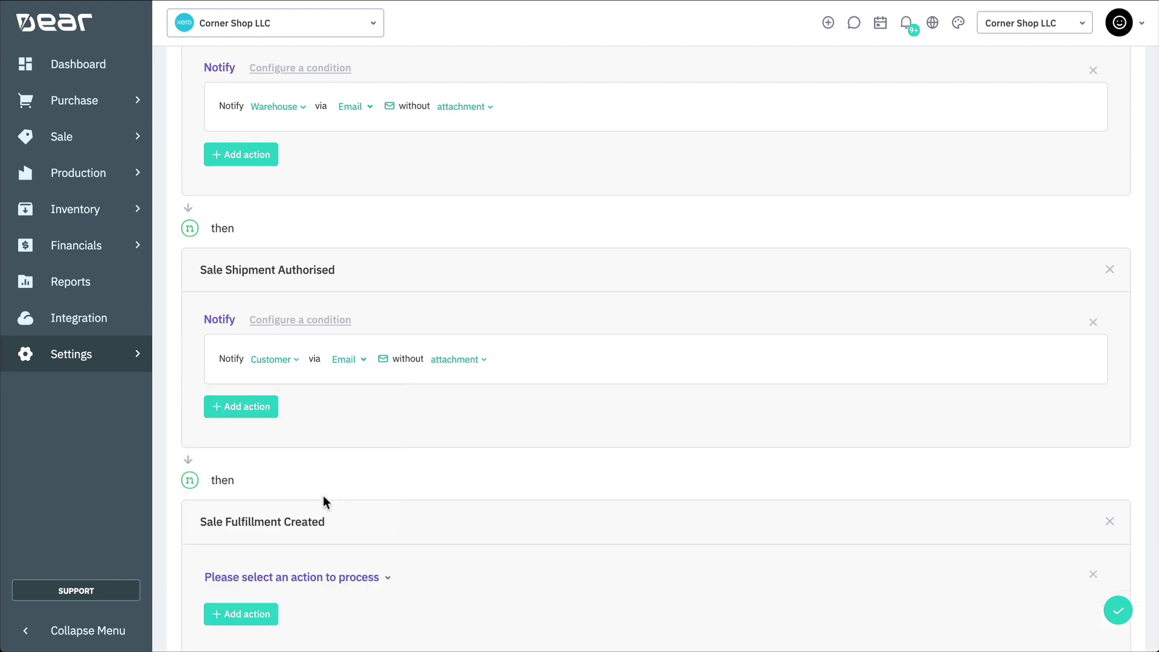
{"action": "scroll", "coordinate": [368, 524], "scroll_direction": "down", "scroll_amount": 2}
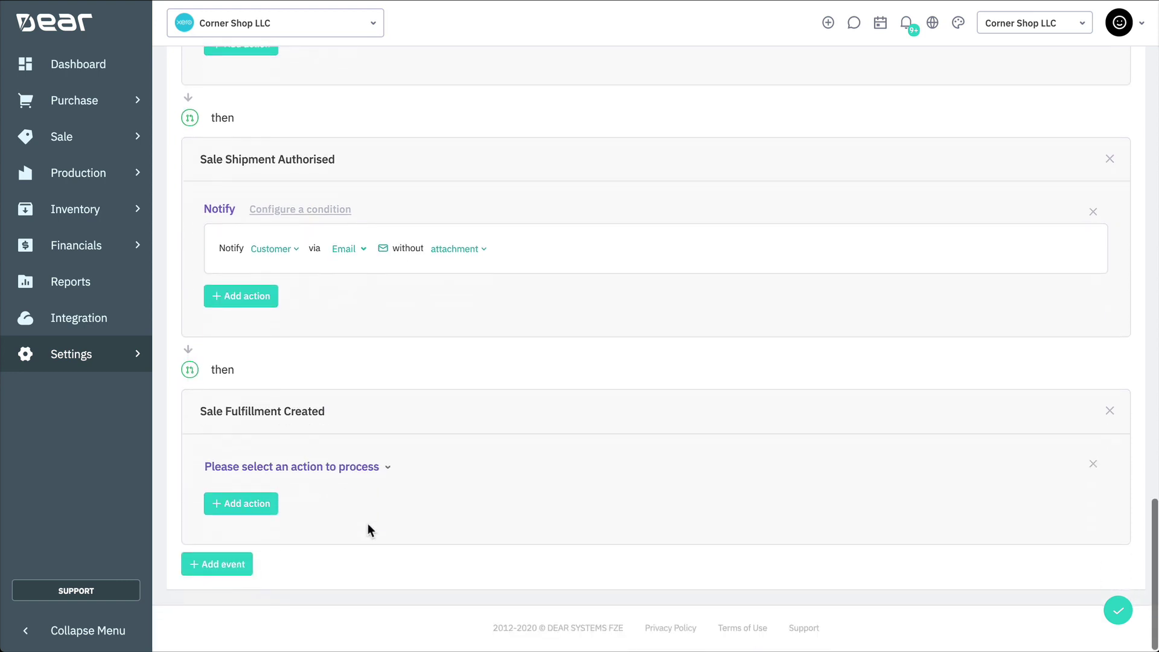
{"action": "left_click", "coordinate": [353, 473]}
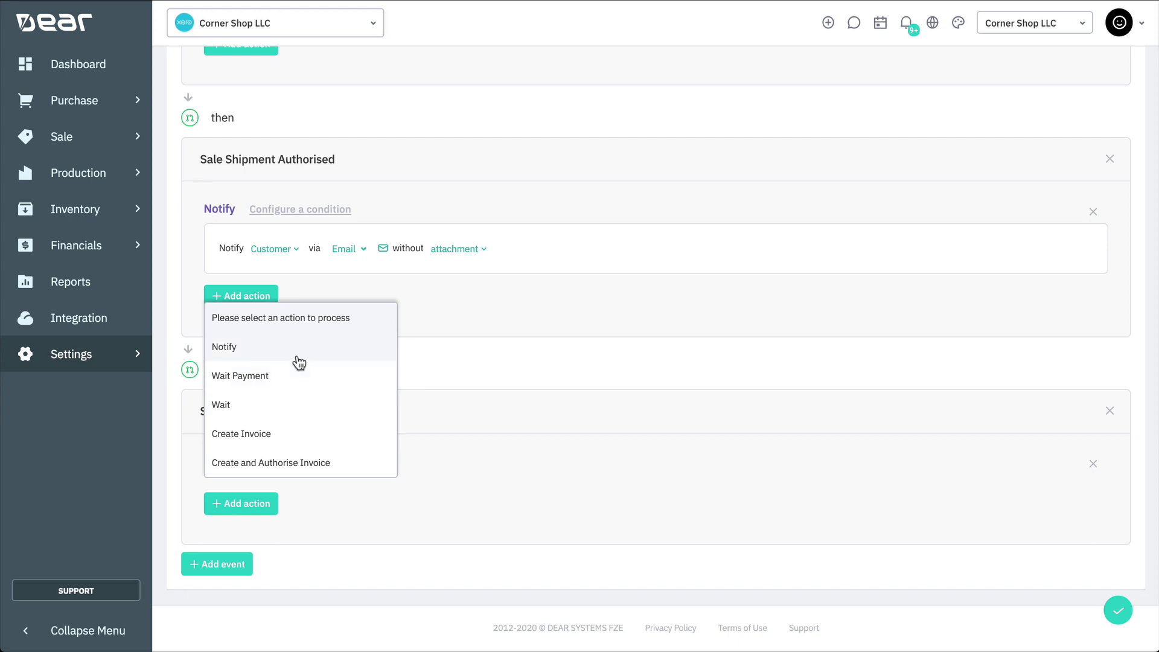
{"action": "left_click", "coordinate": [279, 404]}
{"action": "scroll", "coordinate": [385, 466], "scroll_direction": "down", "scroll_amount": 2}
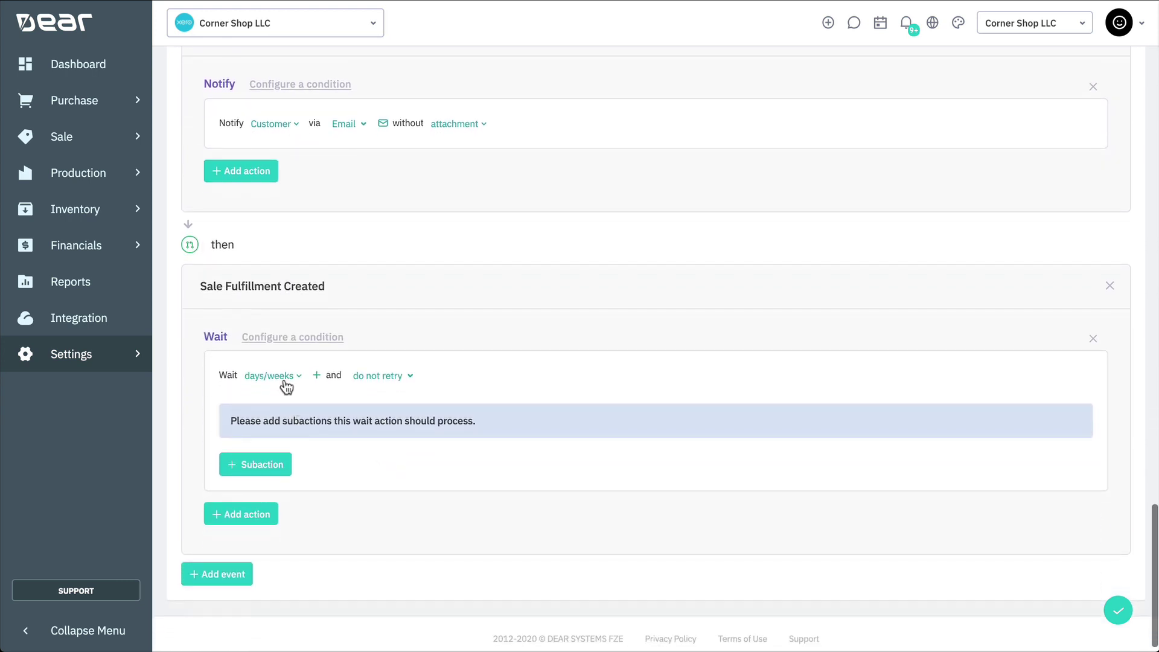
{"action": "left_click", "coordinate": [285, 383]}
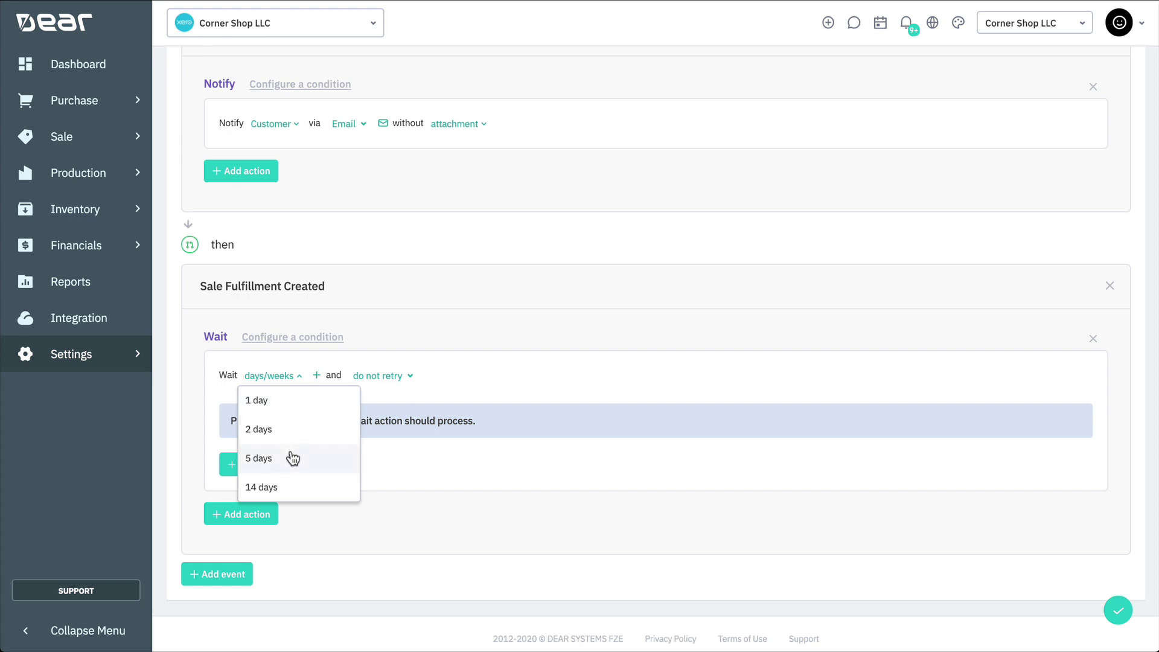
{"action": "left_click", "coordinate": [292, 459]}
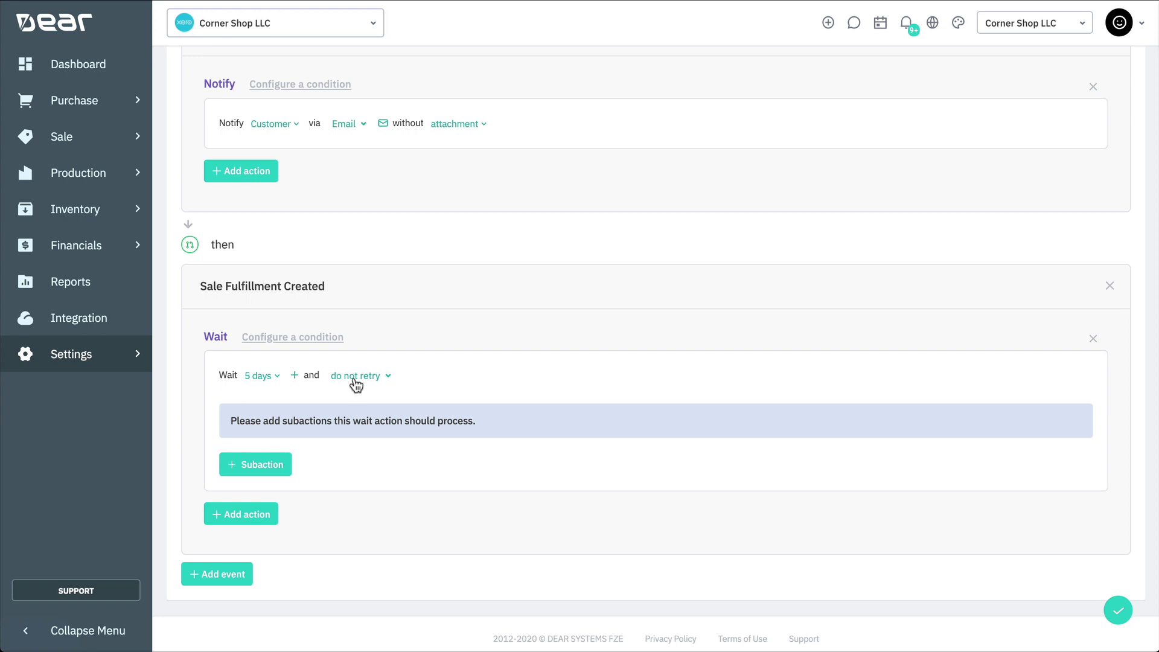
- Add a subaction that always emails the Customer, then Stop Waiting
{"action": "left_click", "coordinate": [273, 465]}
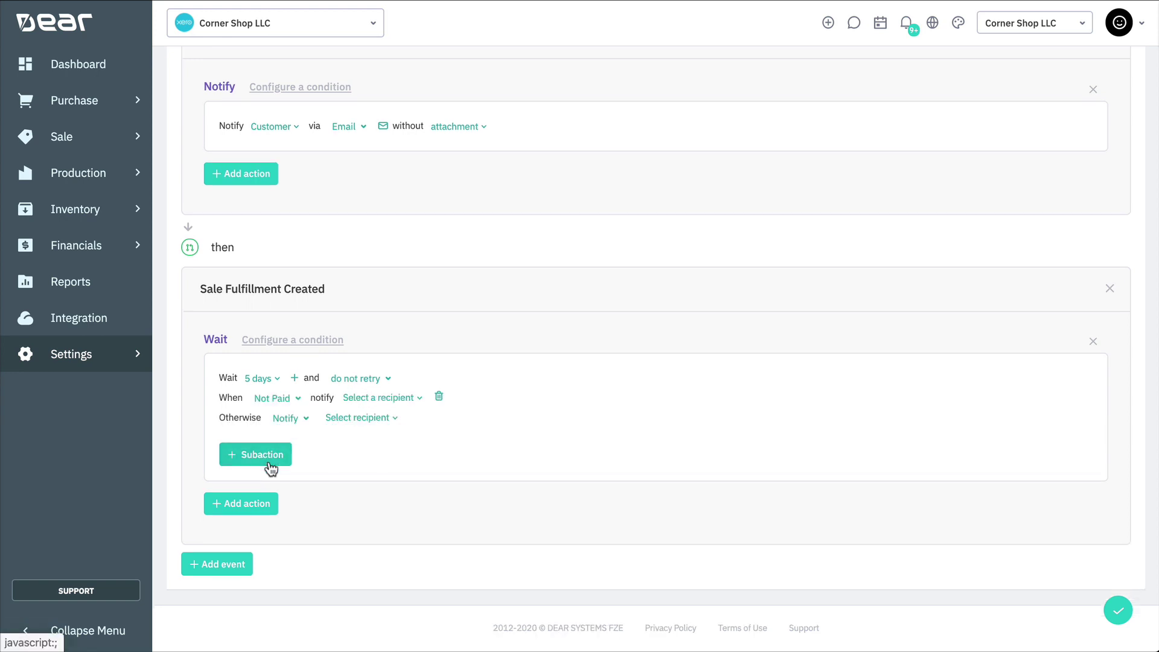
{"action": "left_click", "coordinate": [281, 403]}
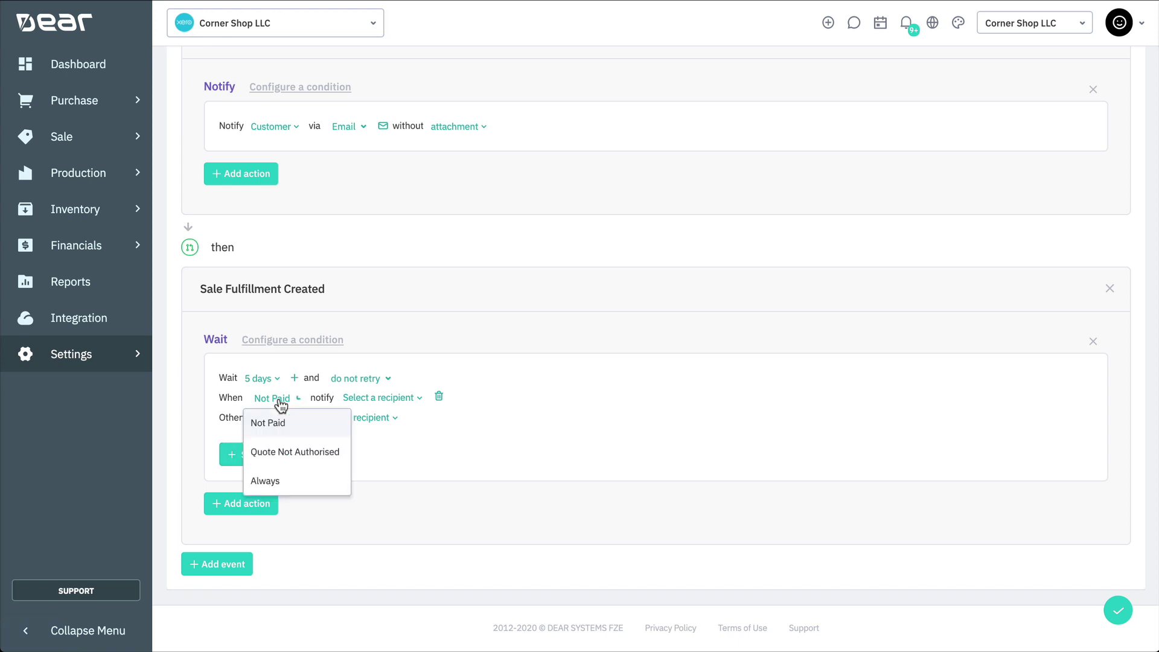
{"action": "left_click", "coordinate": [289, 476]}
{"action": "left_click", "coordinate": [353, 422]}
{"action": "left_click", "coordinate": [369, 500]}
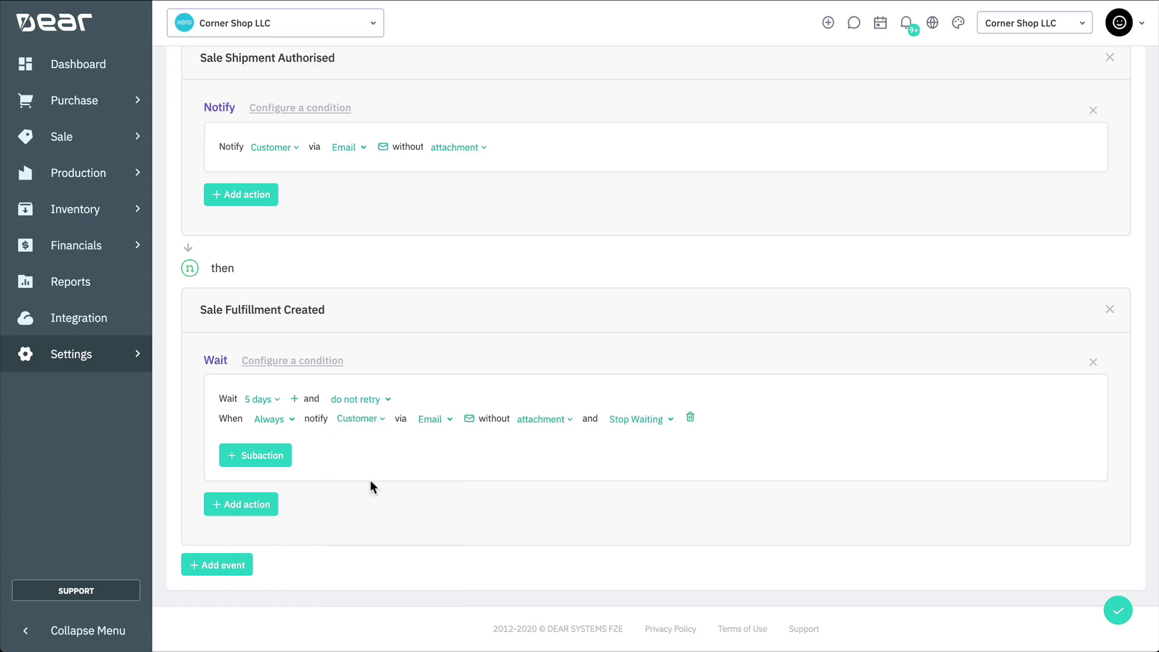
{"action": "left_click", "coordinate": [468, 420]}
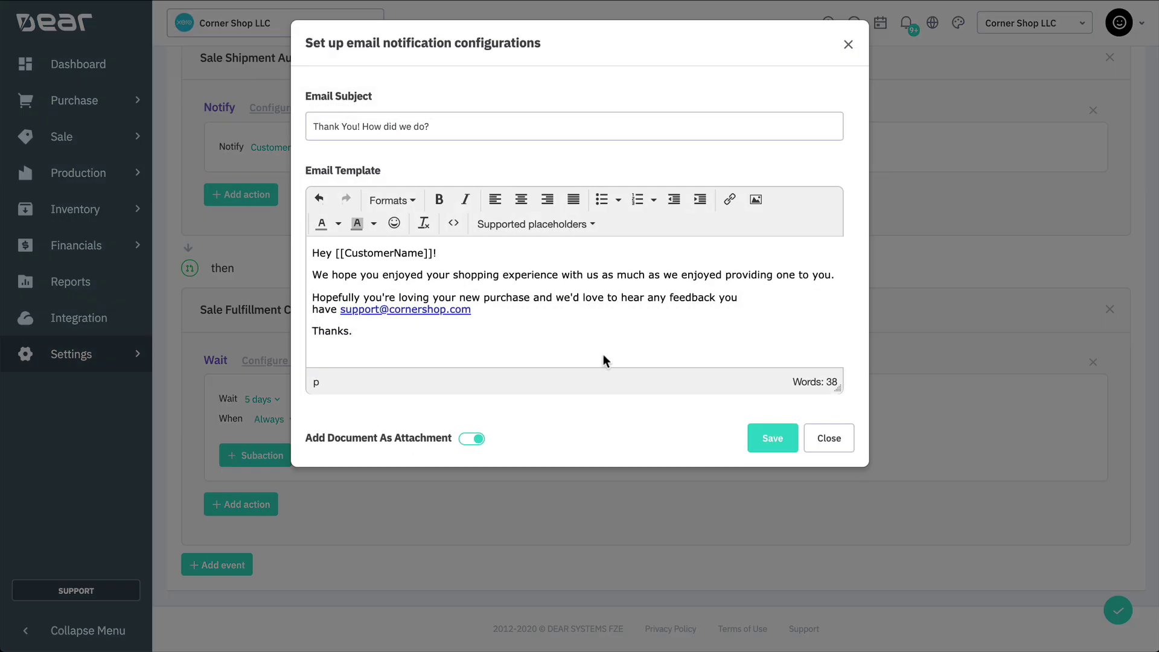
{"action": "left_click", "coordinate": [758, 444]}
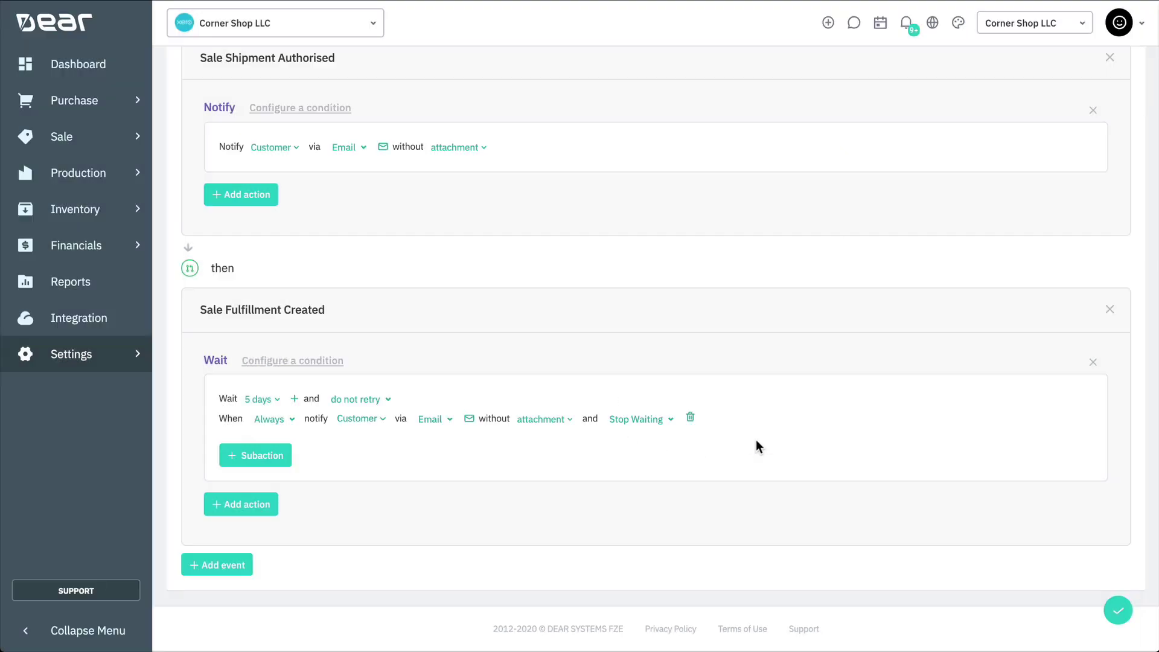
{"action": "left_click", "coordinate": [626, 423]}
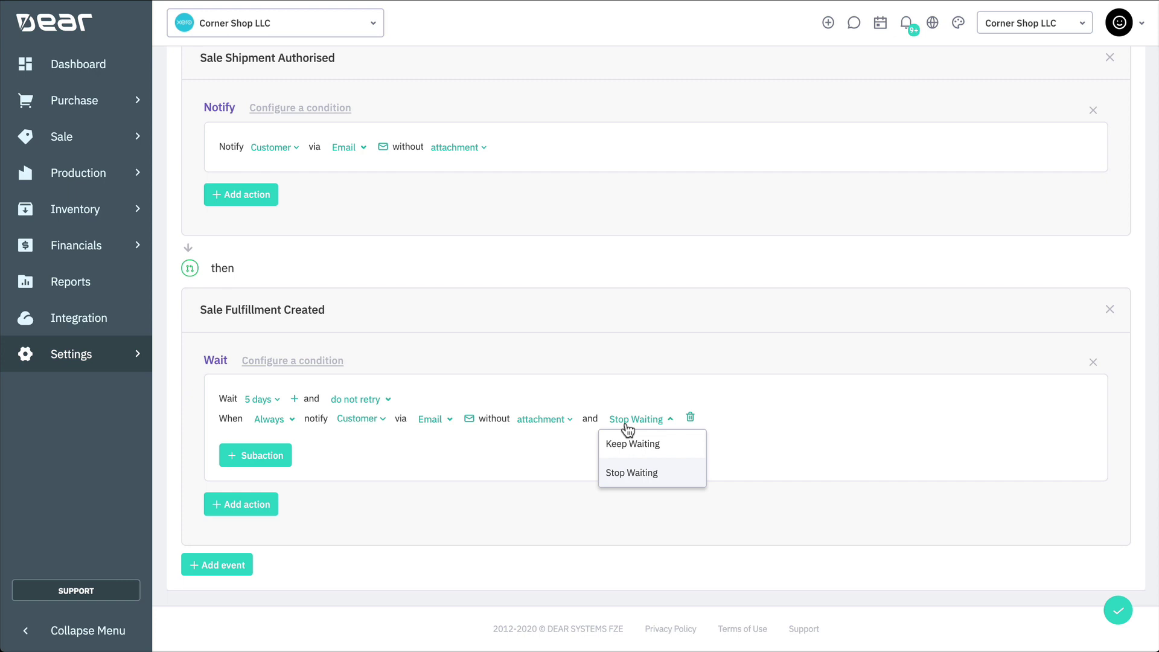
{"action": "left_click", "coordinate": [649, 477]}
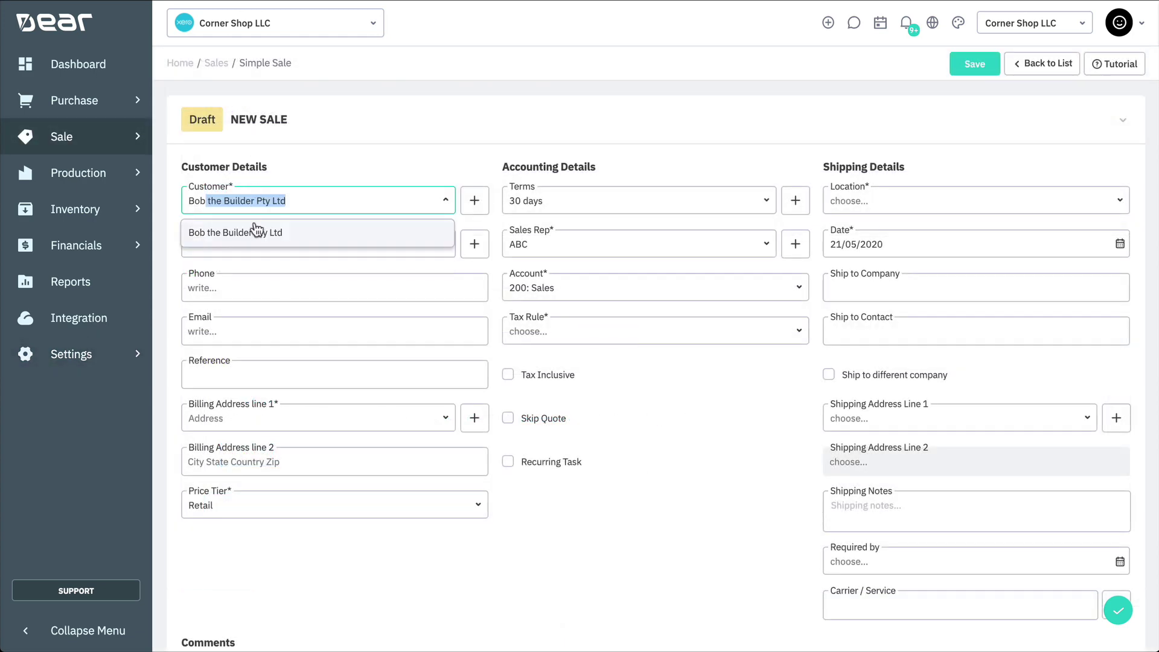
- Quote 2 ADIDAS Ultra Solid Leggings for the chosen customer, authorise it, and open Logs & Attributes
{"action": "left_click", "coordinate": [257, 232]}
{"action": "scroll", "coordinate": [335, 166], "scroll_direction": "down", "scroll_amount": 10}
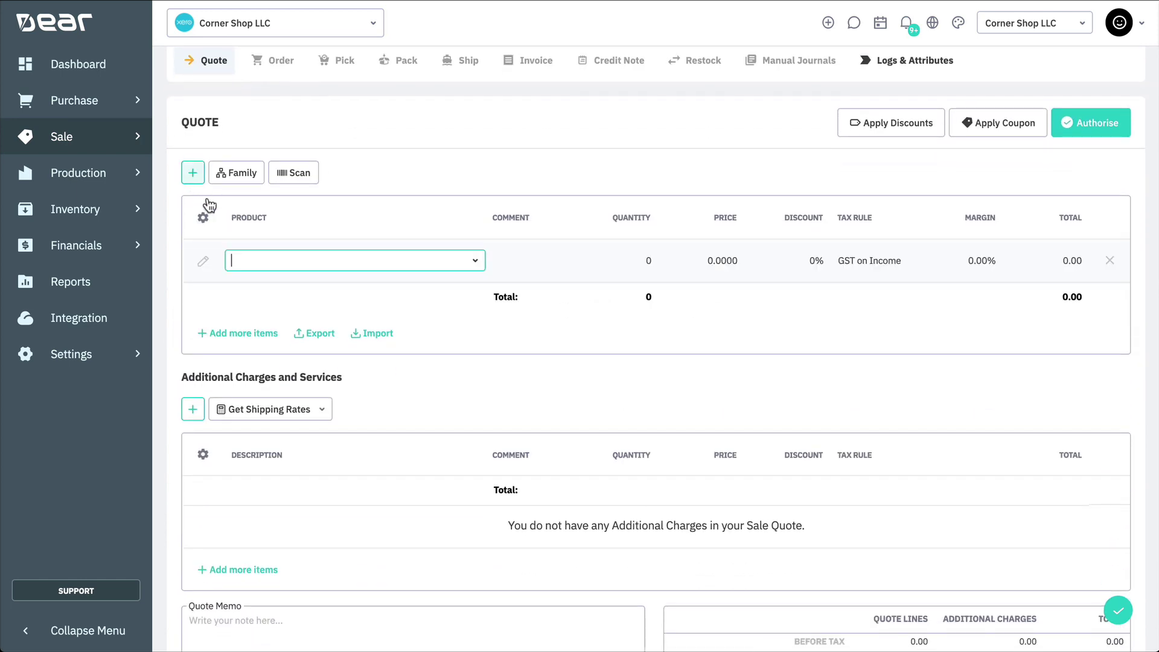
{"action": "type", "text": "solid"}
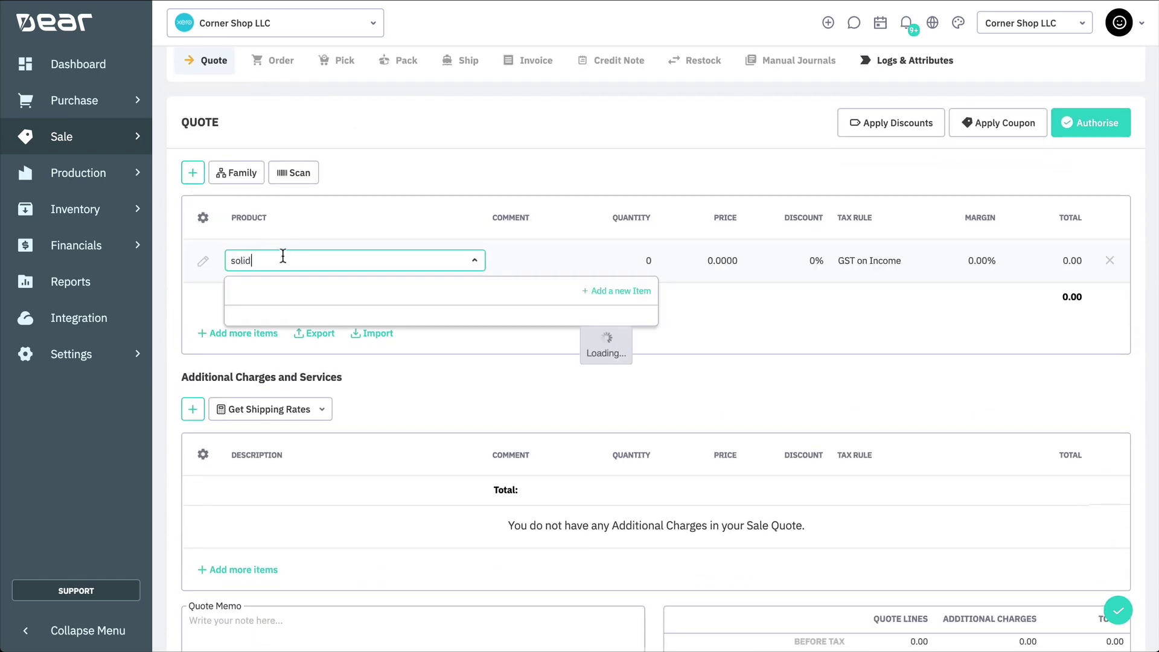
{"action": "left_click", "coordinate": [295, 329]}
{"action": "left_click", "coordinate": [628, 261]}
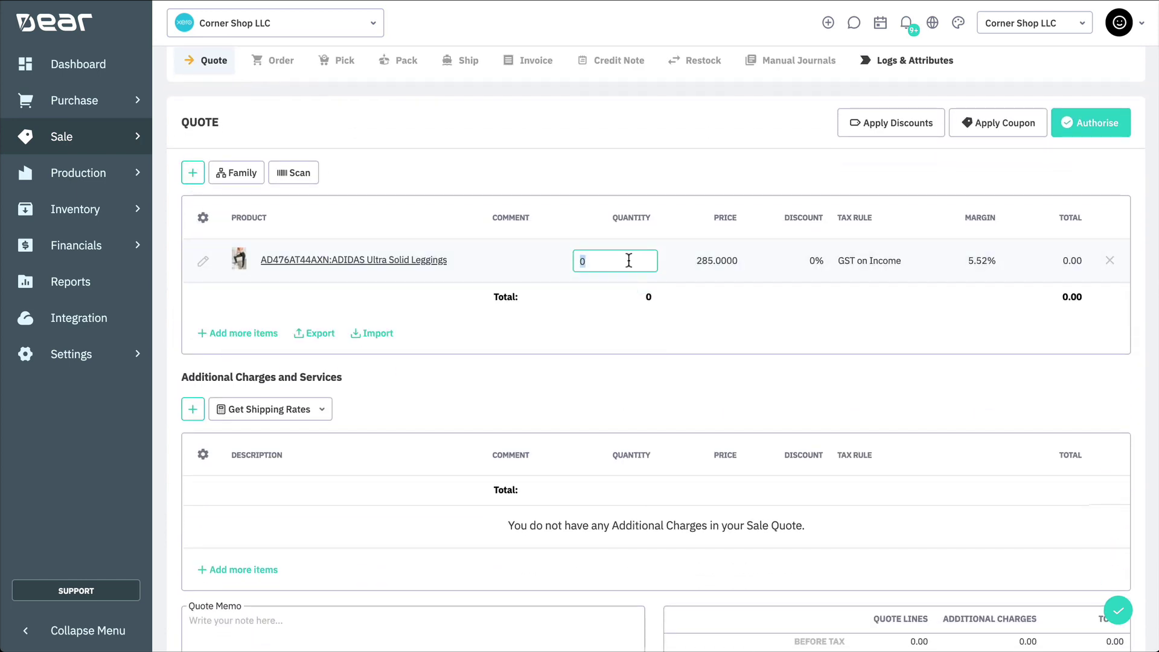
{"action": "type", "text": "2"}
{"action": "left_click", "coordinate": [667, 169]}
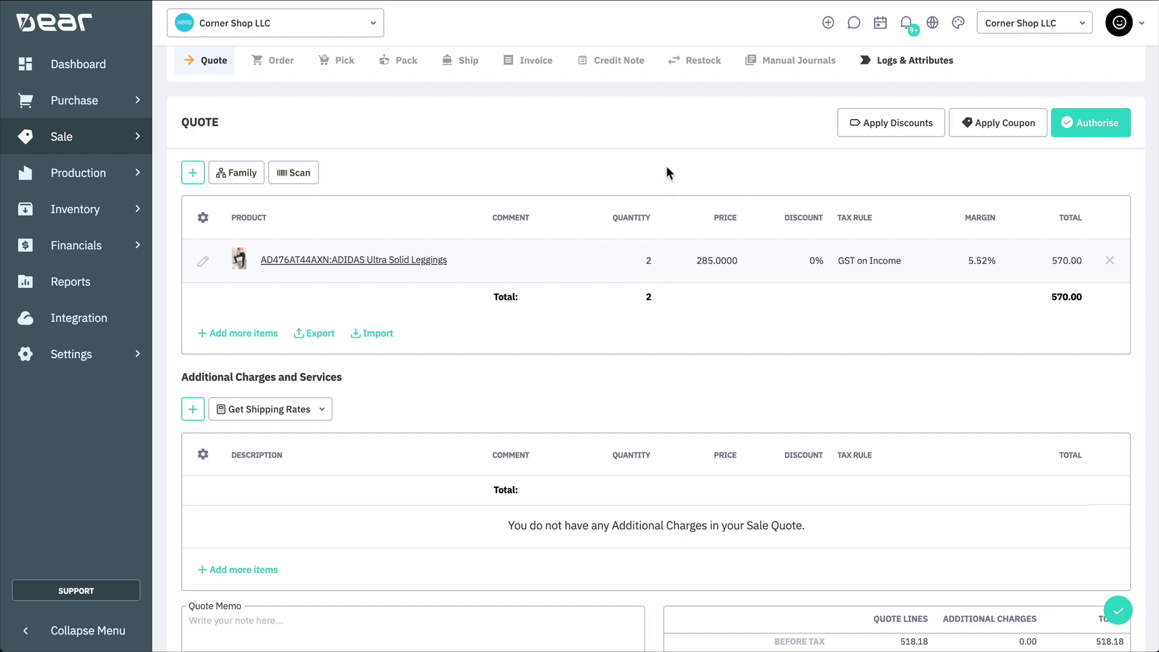
{"action": "left_click", "coordinate": [1090, 123]}
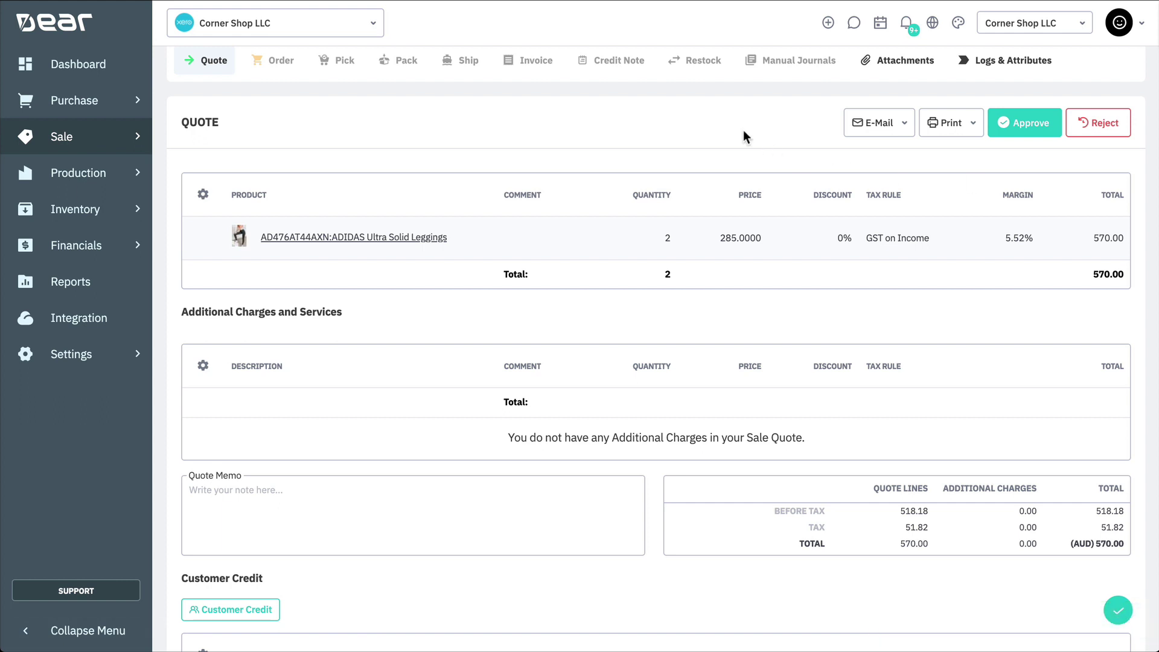
{"action": "left_click", "coordinate": [999, 72]}
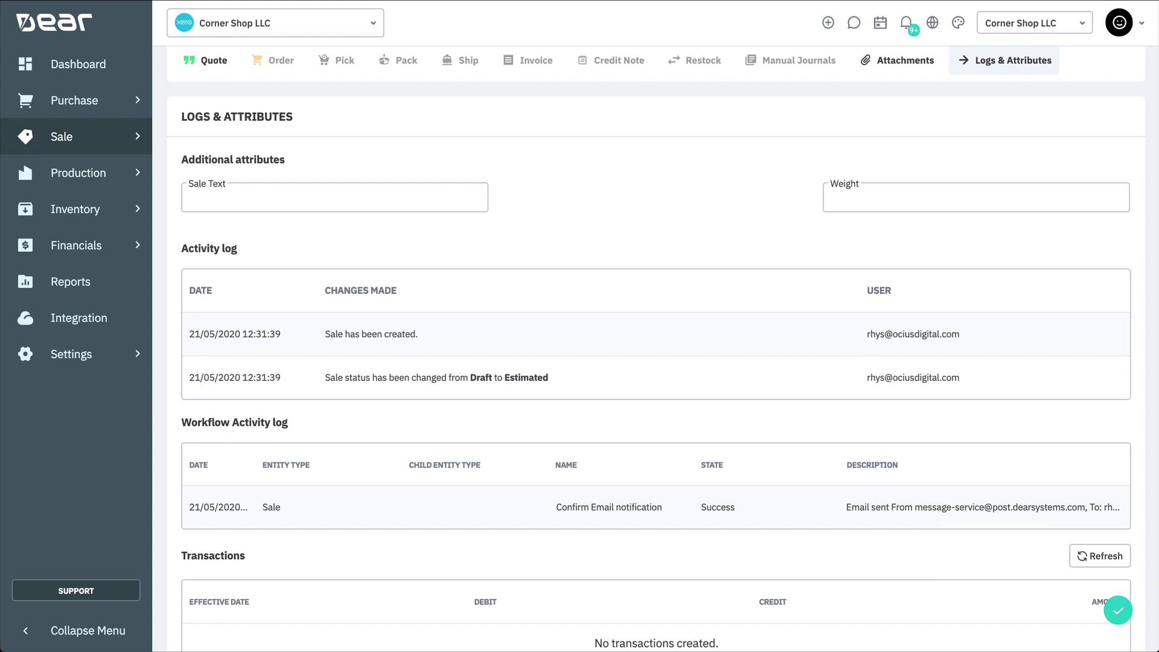
- Reload the sale with F5 and scroll through the Activity and Workflow Activity logs
{"action": "key", "text": "F5"}
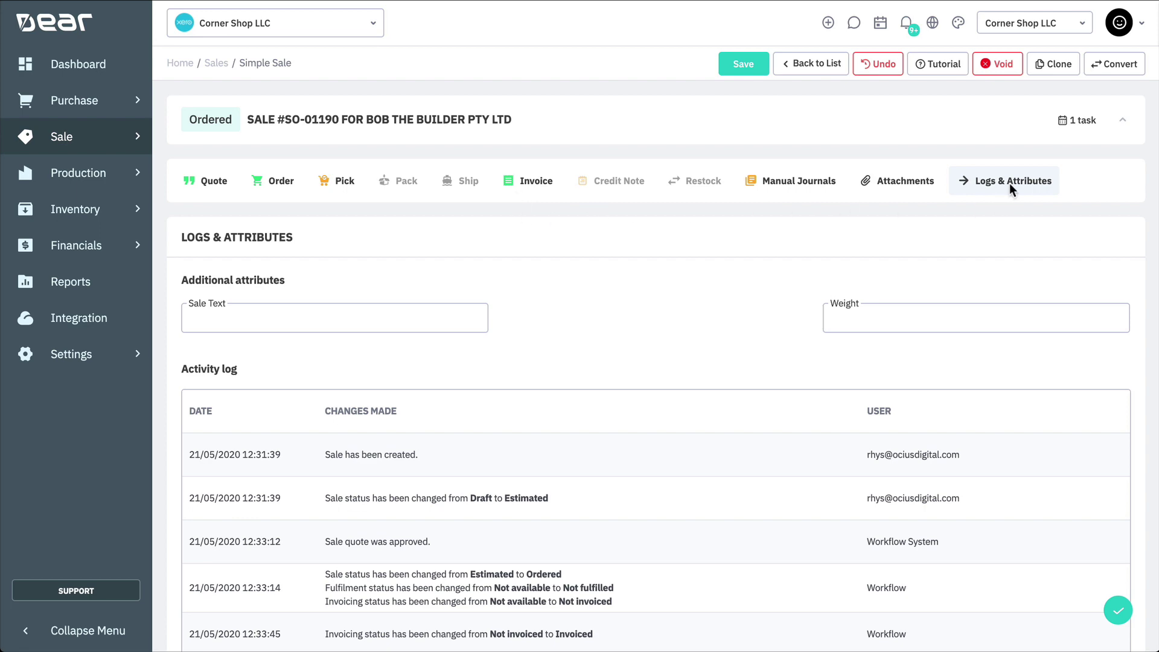
{"action": "scroll", "coordinate": [1007, 187], "scroll_direction": "down", "scroll_amount": 8}
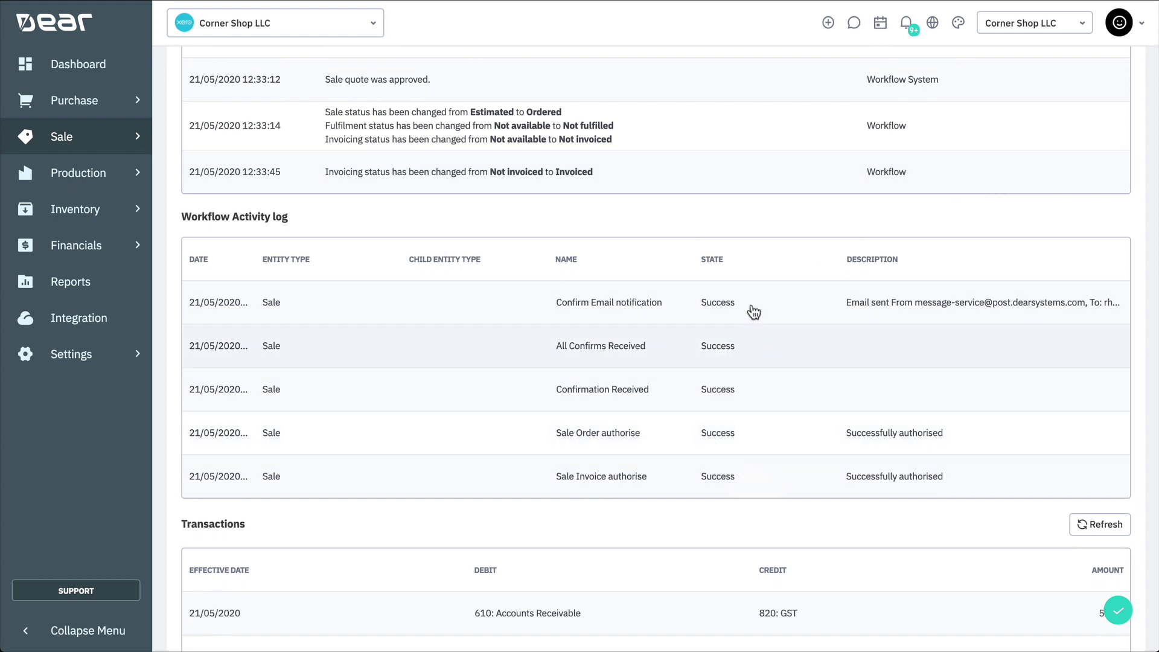
{"action": "scroll", "coordinate": [751, 217], "scroll_direction": "up", "scroll_amount": 6}
{"action": "scroll", "coordinate": [751, 219], "scroll_direction": "up", "scroll_amount": 3}
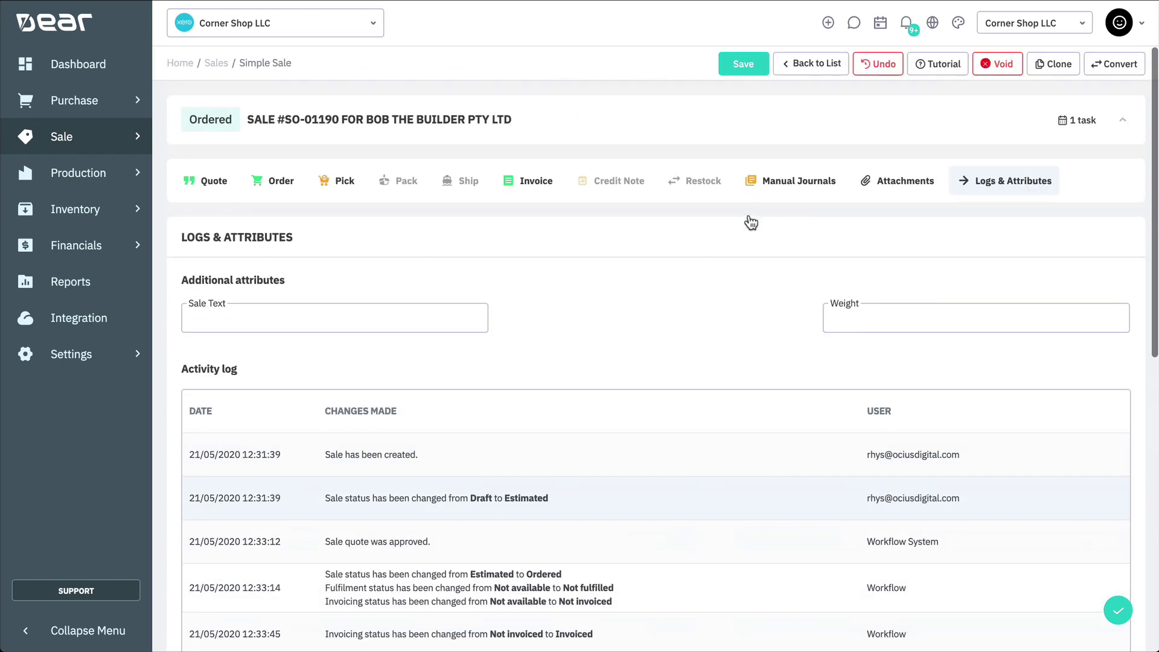
- Add a 570 payment from 880: Owner A Drawings dated 21/05/2020 to invoice INV-01169
{"action": "left_click", "coordinate": [537, 182]}
{"action": "scroll", "coordinate": [559, 274], "scroll_direction": "down", "scroll_amount": 8}
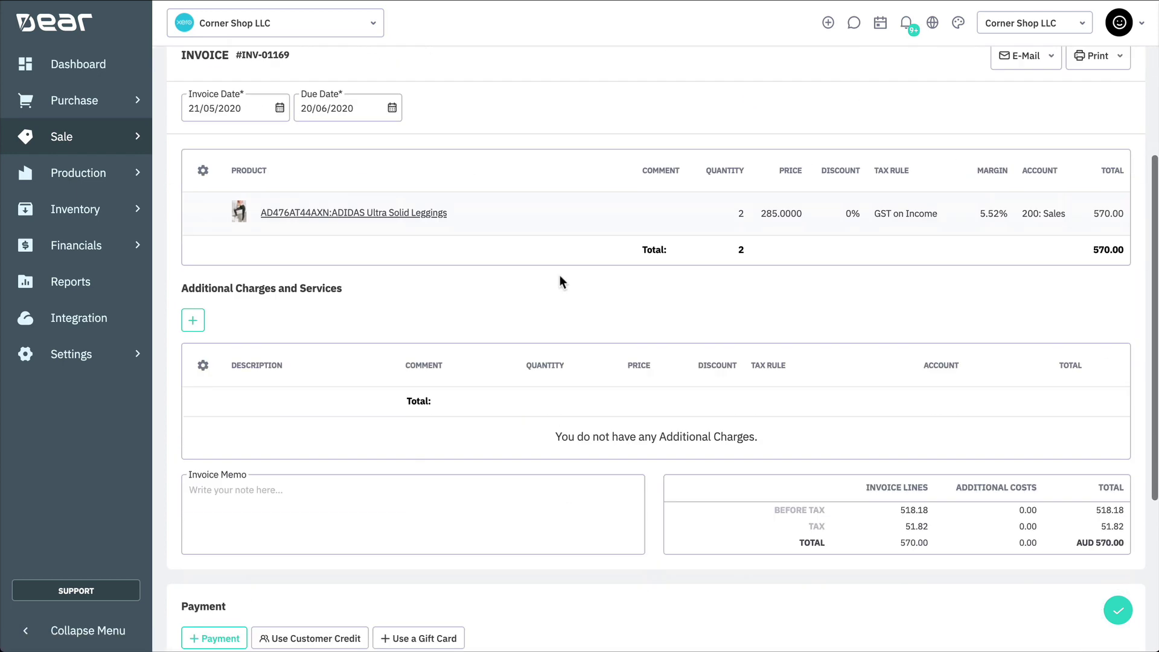
{"action": "left_click", "coordinate": [233, 385]}
{"action": "left_click", "coordinate": [351, 480]}
{"action": "left_click", "coordinate": [380, 483]}
{"action": "left_click", "coordinate": [338, 510]}
{"action": "left_click", "coordinate": [907, 494]}
{"action": "left_click", "coordinate": [905, 483]}
{"action": "left_click", "coordinate": [854, 387]}
{"action": "left_click", "coordinate": [1061, 484]}
{"action": "type", "text": "570"}
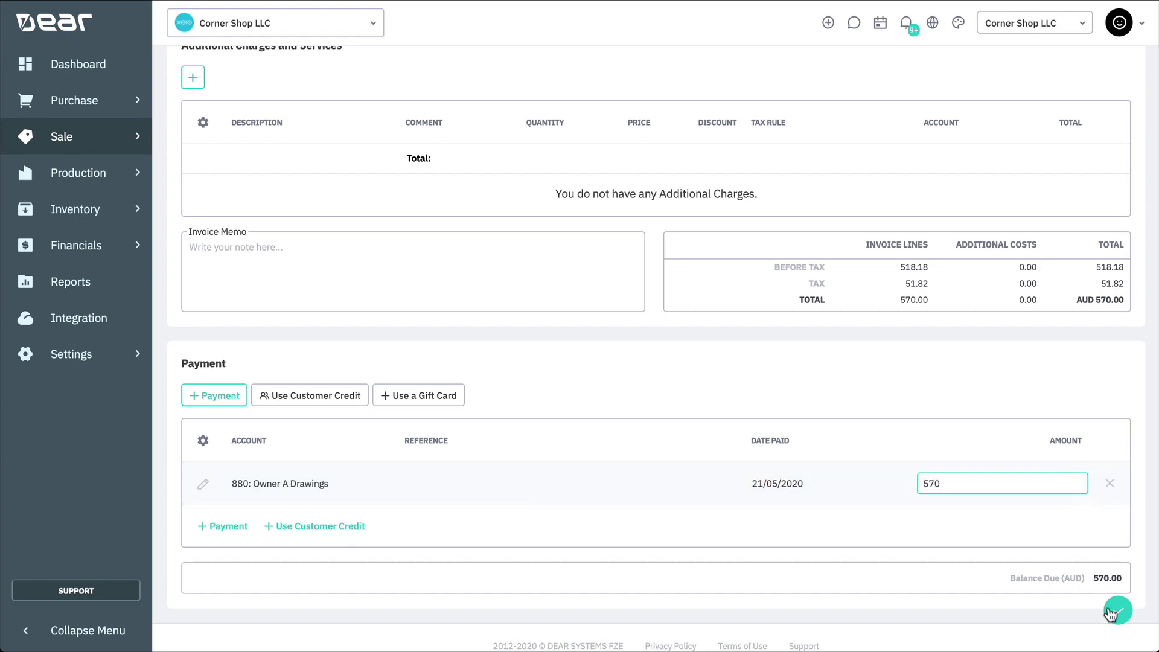
{"action": "left_click", "coordinate": [1108, 610]}
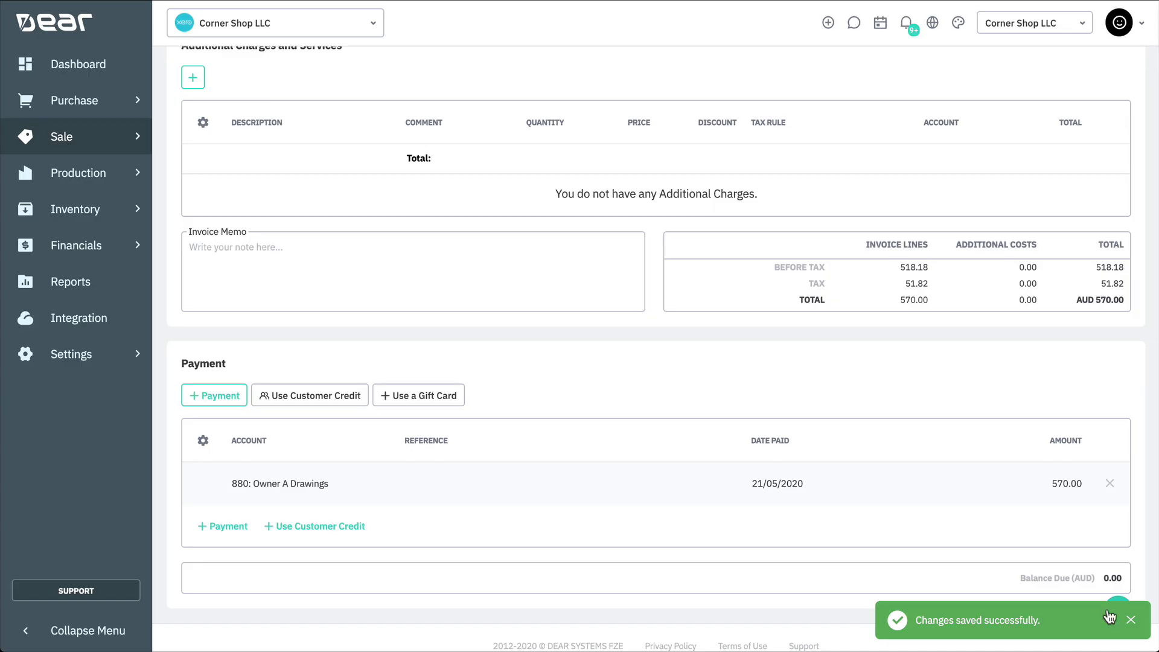
{"action": "scroll", "coordinate": [1072, 103], "scroll_direction": "up", "scroll_amount": 7}
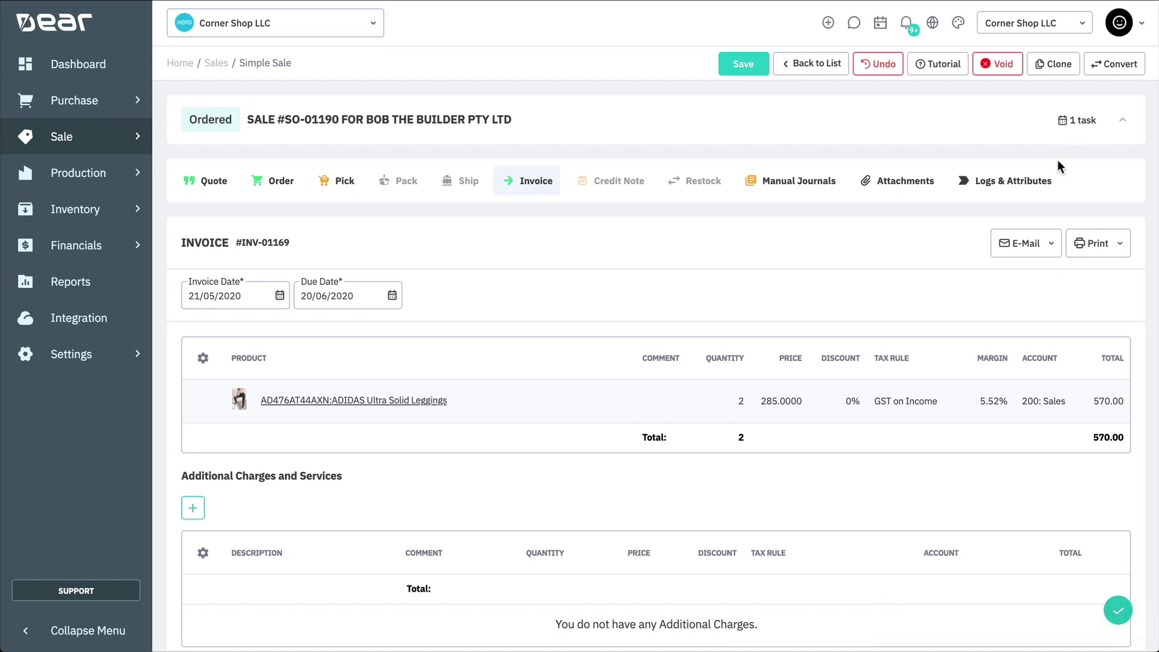
- Review the sale's Logs & Attributes activity before fulfilment
{"action": "left_click", "coordinate": [1028, 181]}
{"action": "scroll", "coordinate": [1031, 183], "scroll_direction": "down", "scroll_amount": 5}
{"action": "scroll", "coordinate": [1031, 183], "scroll_direction": "down", "scroll_amount": 6}
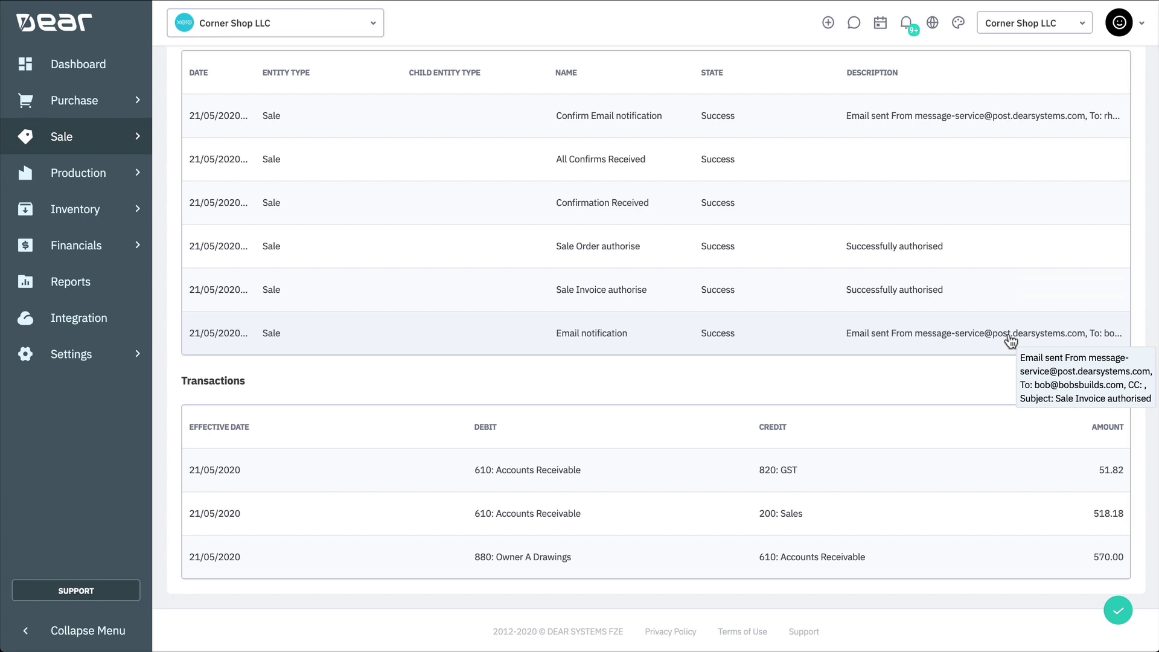
{"action": "scroll", "coordinate": [1009, 338], "scroll_direction": "up", "scroll_amount": 11}
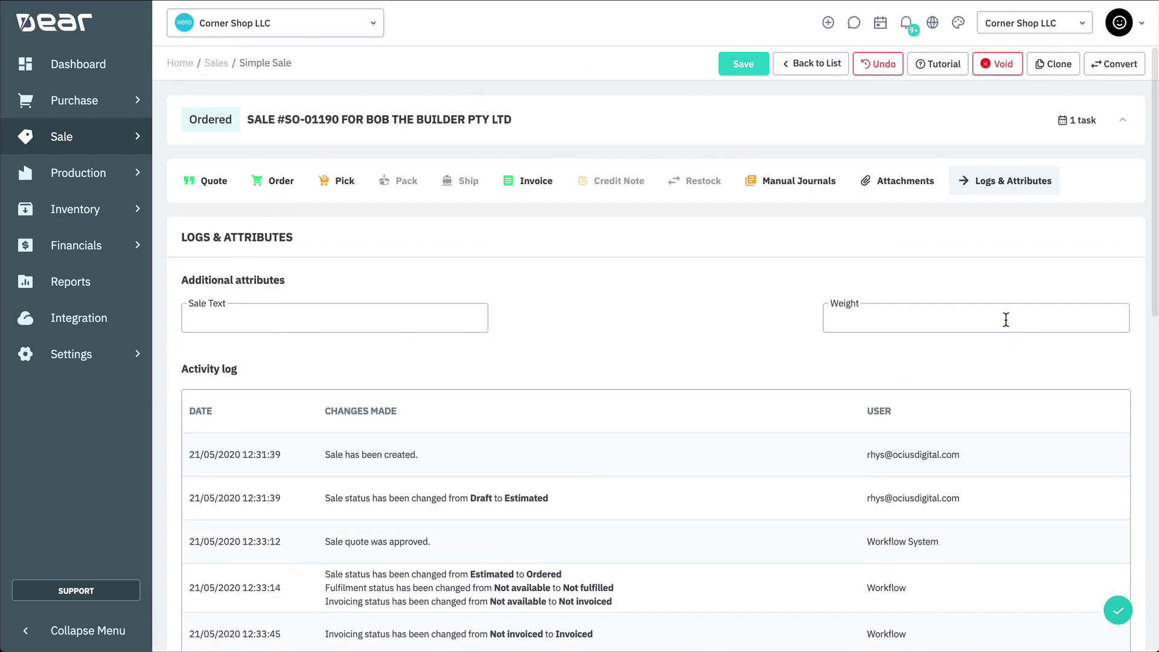
- Auto-fill and authorise the pick and the pack for the leggings
{"action": "left_click", "coordinate": [340, 191]}
{"action": "left_click", "coordinate": [300, 293]}
{"action": "left_click", "coordinate": [1089, 241]}
{"action": "left_click", "coordinate": [402, 181]}
{"action": "left_click", "coordinate": [306, 292]}
{"action": "left_click", "coordinate": [1090, 242]}
- Auto-fill and authorise the shipment, then check the Workflow Activity log shows Completed
{"action": "left_click", "coordinate": [465, 181]}
{"action": "left_click", "coordinate": [256, 294]}
{"action": "left_click", "coordinate": [1094, 245]}
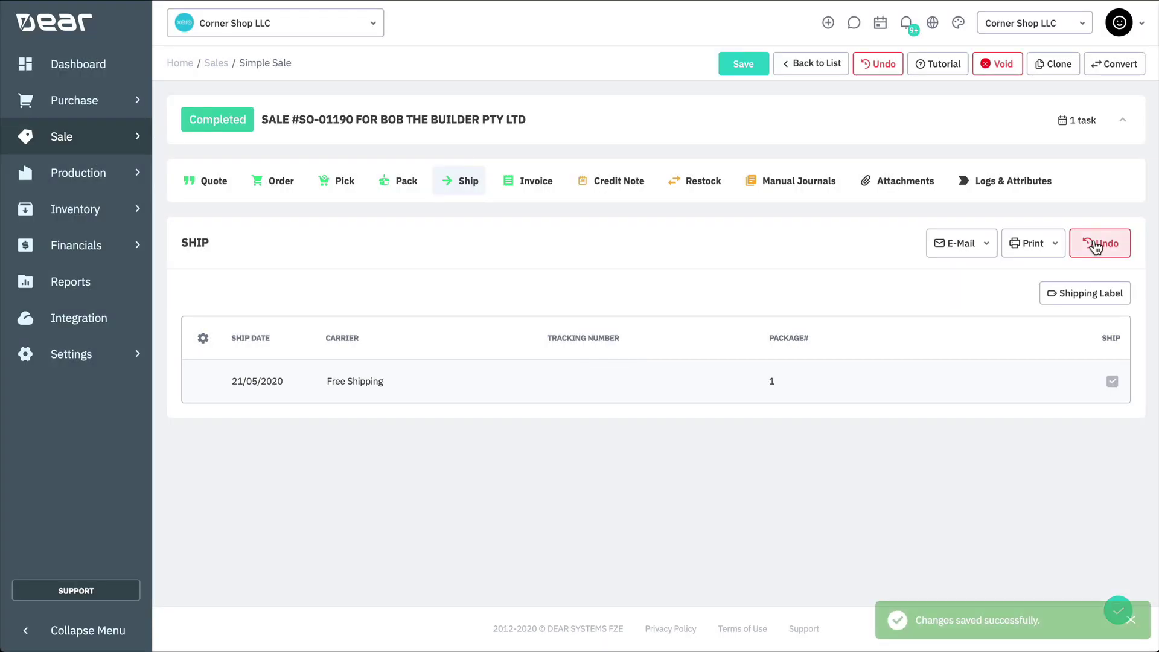
{"action": "left_click", "coordinate": [1026, 192]}
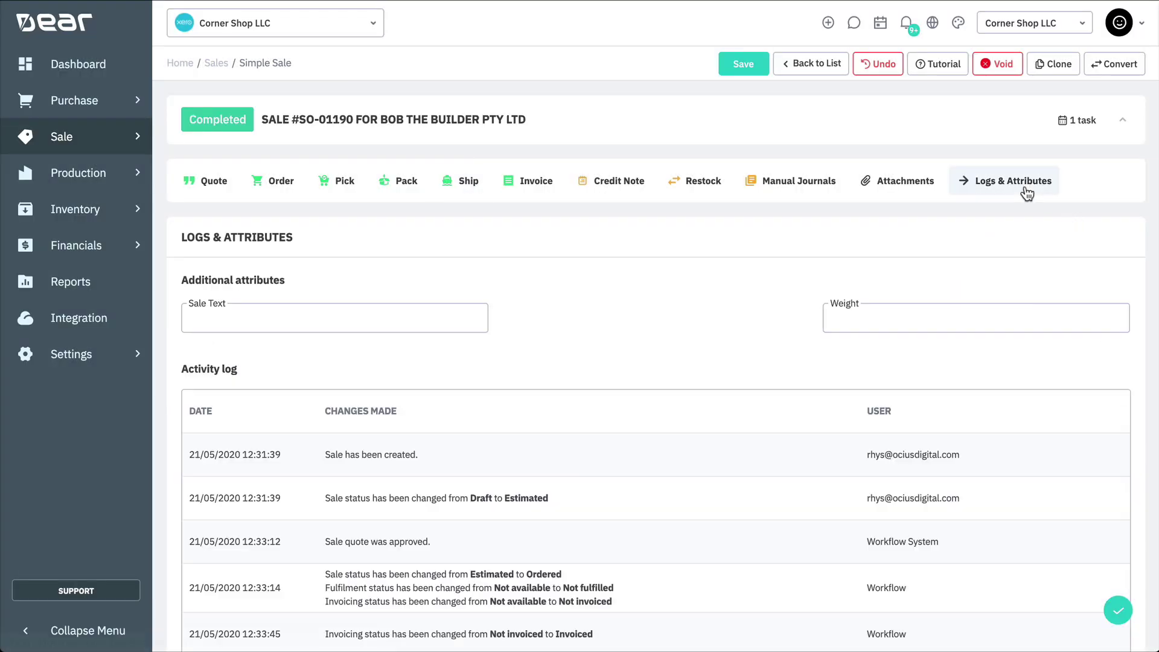
{"action": "scroll", "coordinate": [1026, 193], "scroll_direction": "down", "scroll_amount": 12}
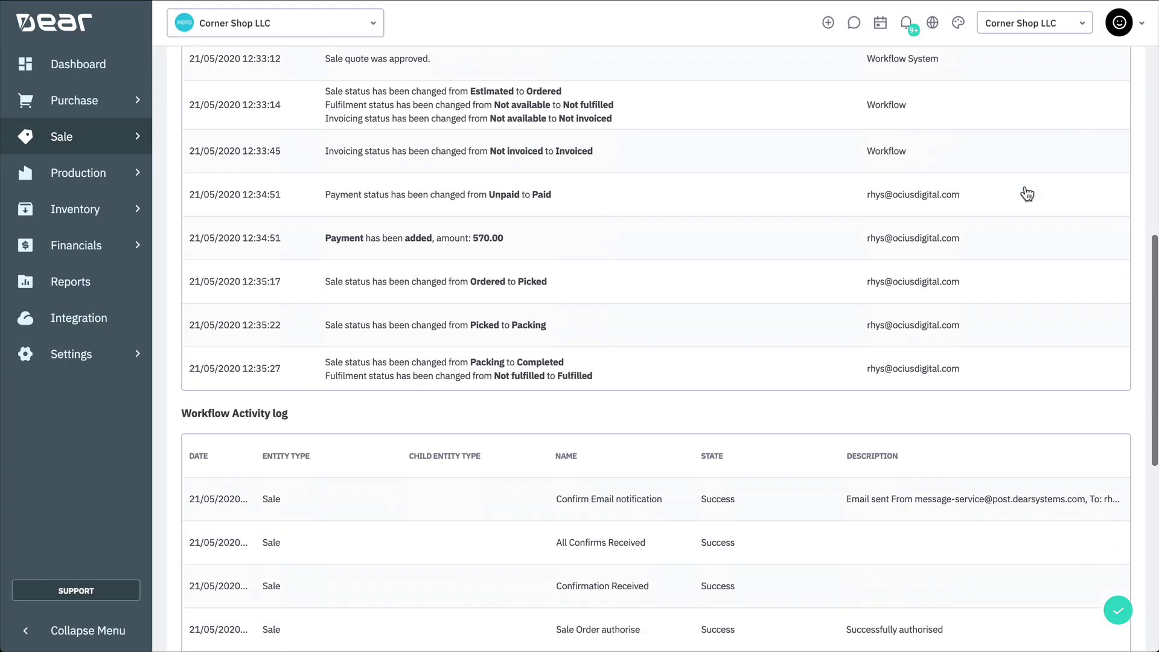